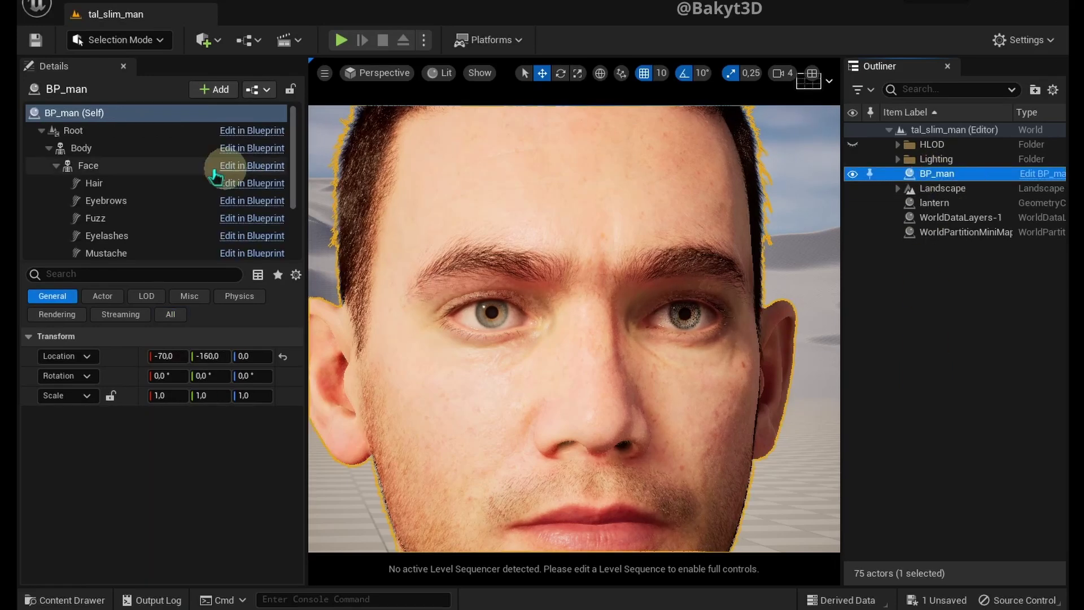
Step: Export the Face component's gg_FaceMesh to FBX, overwriting gg_FaceMesh.FBX in mh with Export Preview Mesh ticked
click(97, 168)
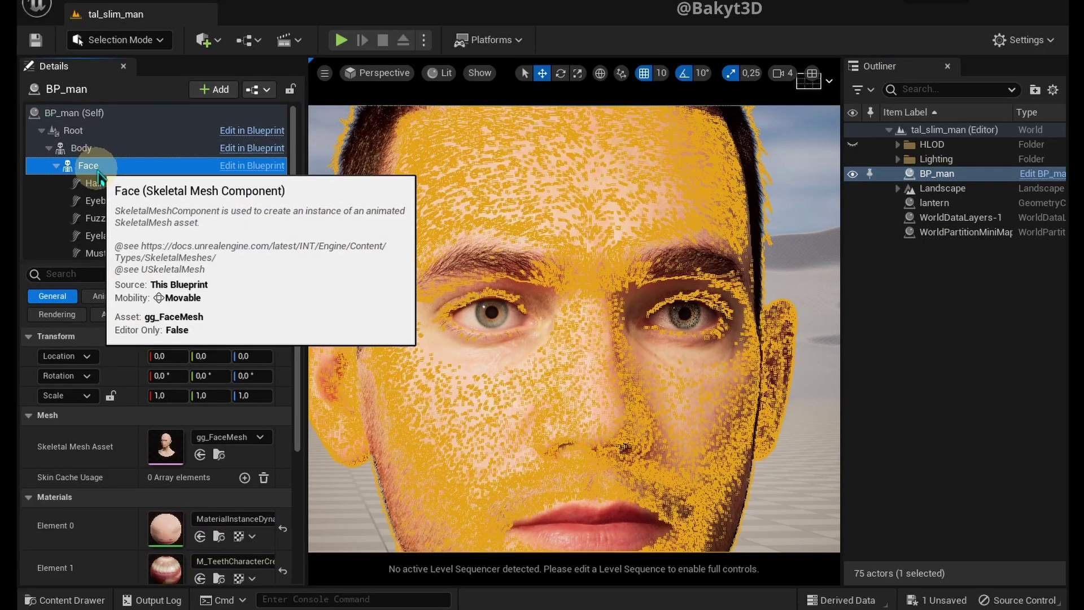
click(218, 455)
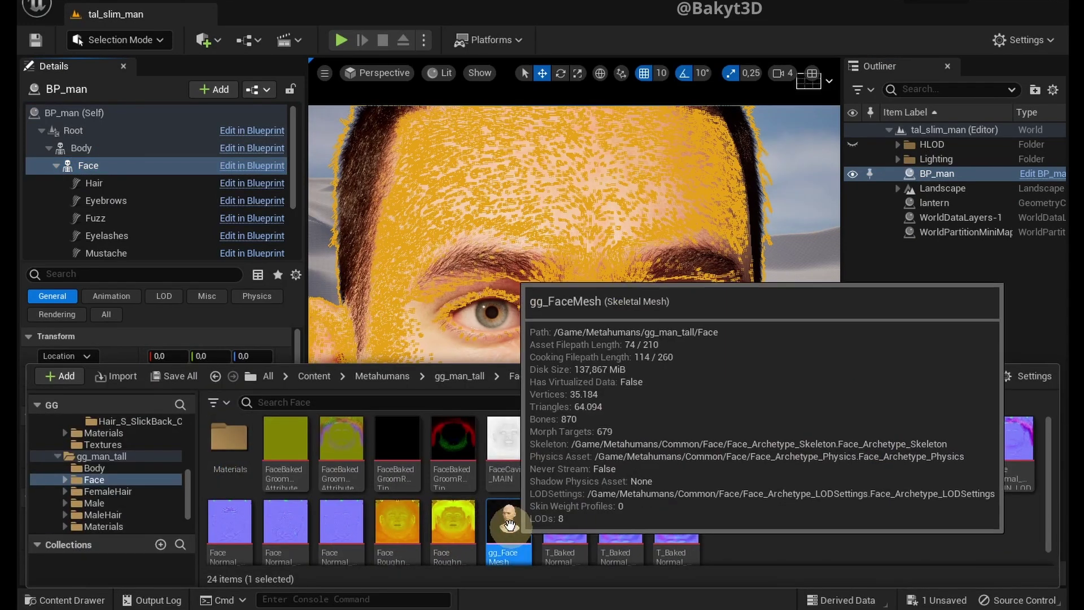
right_click(510, 525)
mouse_move(652, 314)
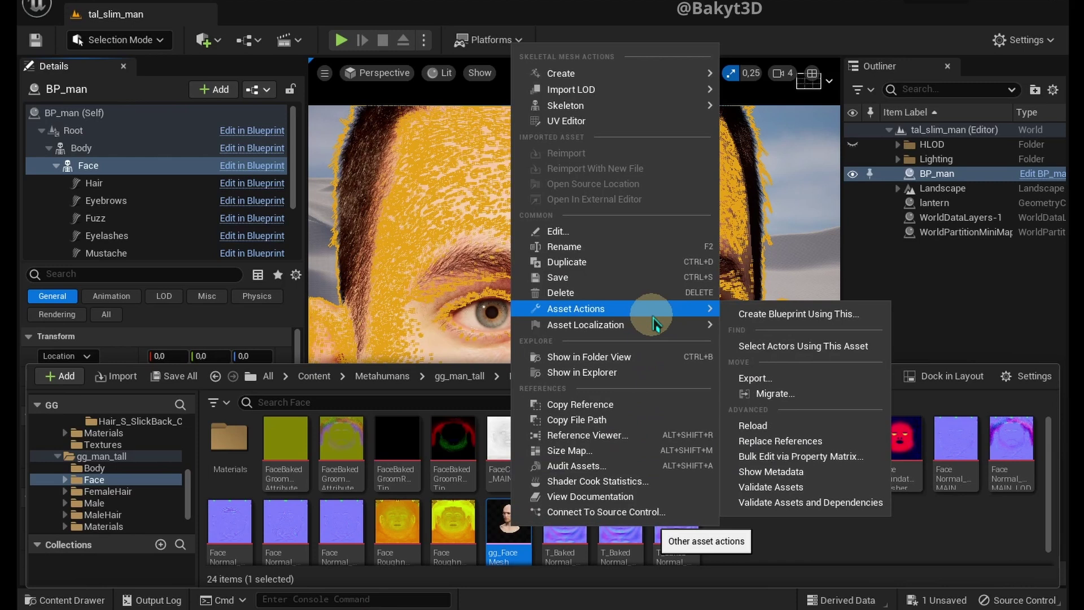
click(755, 378)
double_click(210, 187)
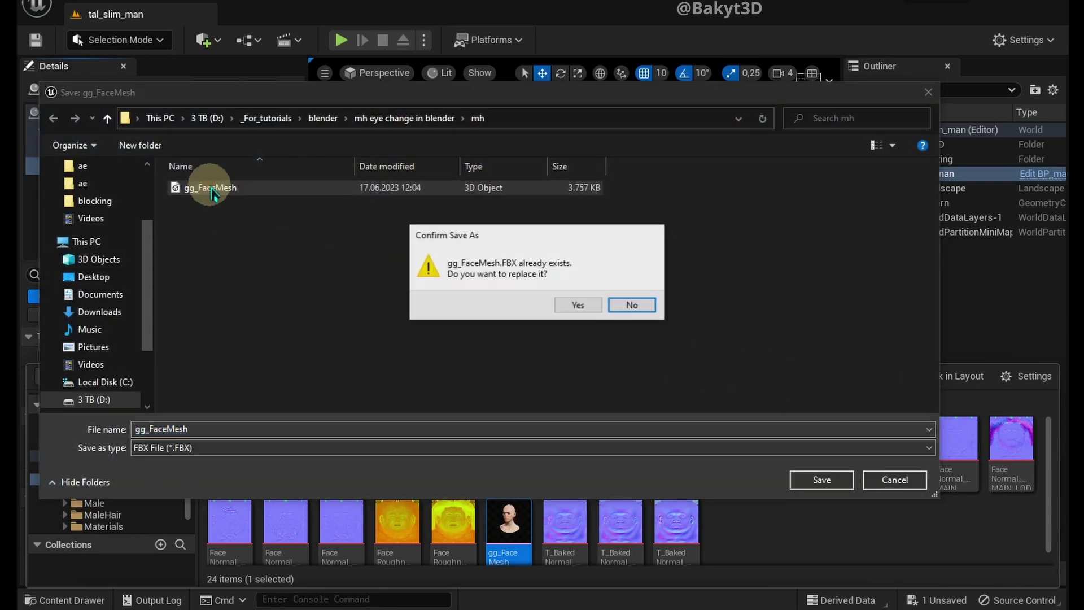
click(578, 305)
scroll(641, 333, down, 2)
click(529, 397)
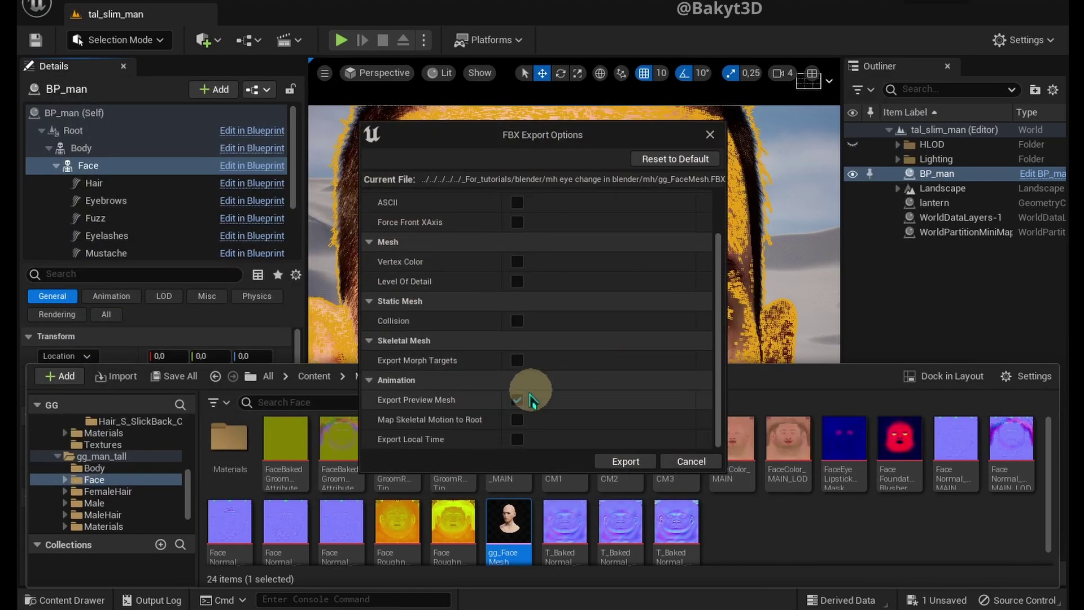
click(610, 460)
Step: Bulk export FaceColor_MAIN_LOD and the face normal texture into the mh folder
click(788, 444)
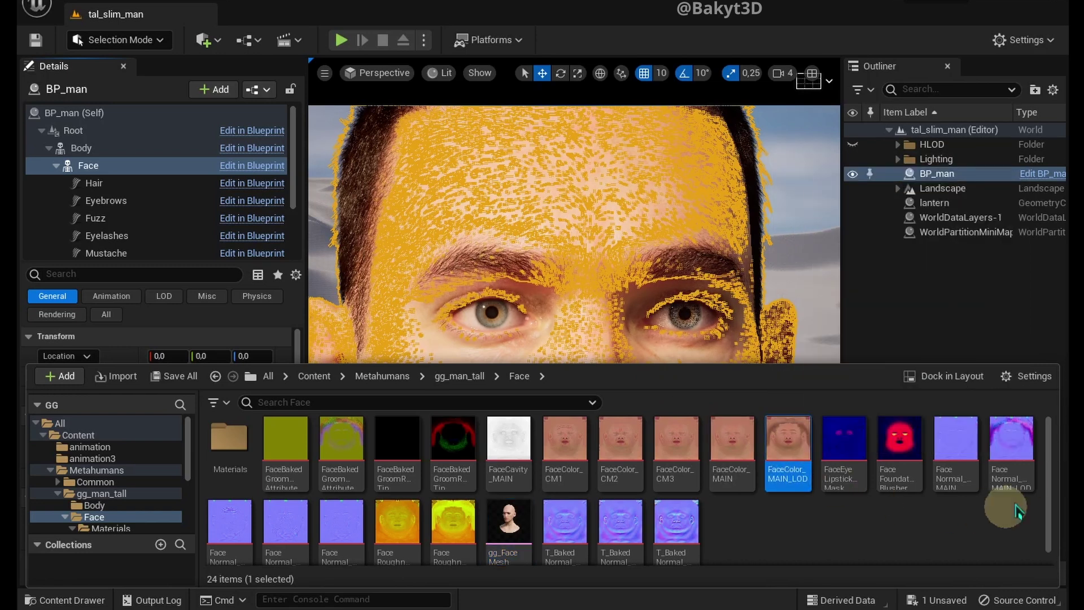
ctrl+click(1013, 480)
right_click(801, 450)
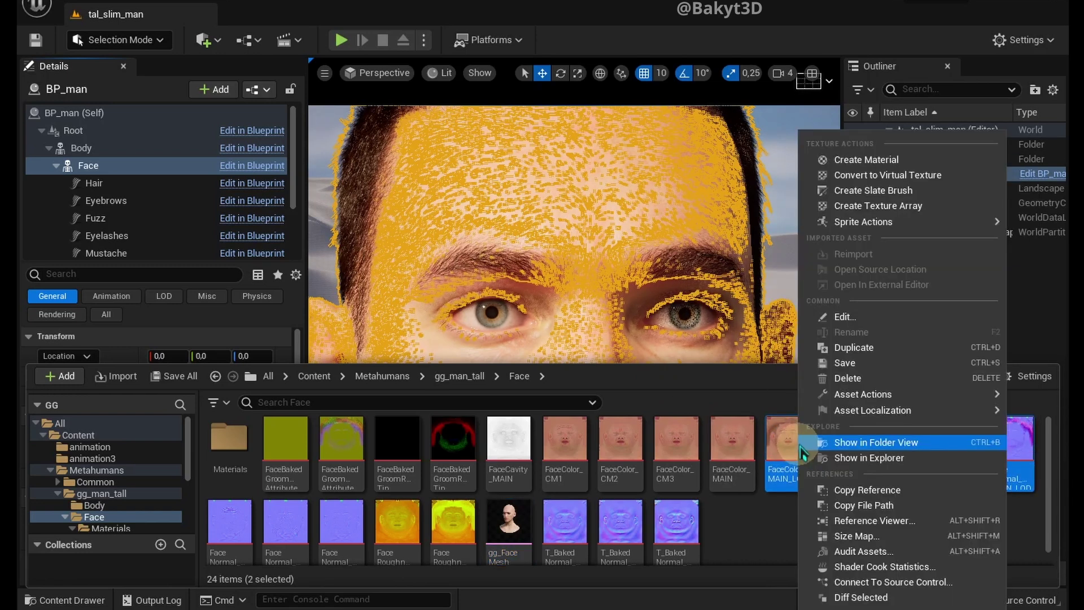
mouse_move(840, 397)
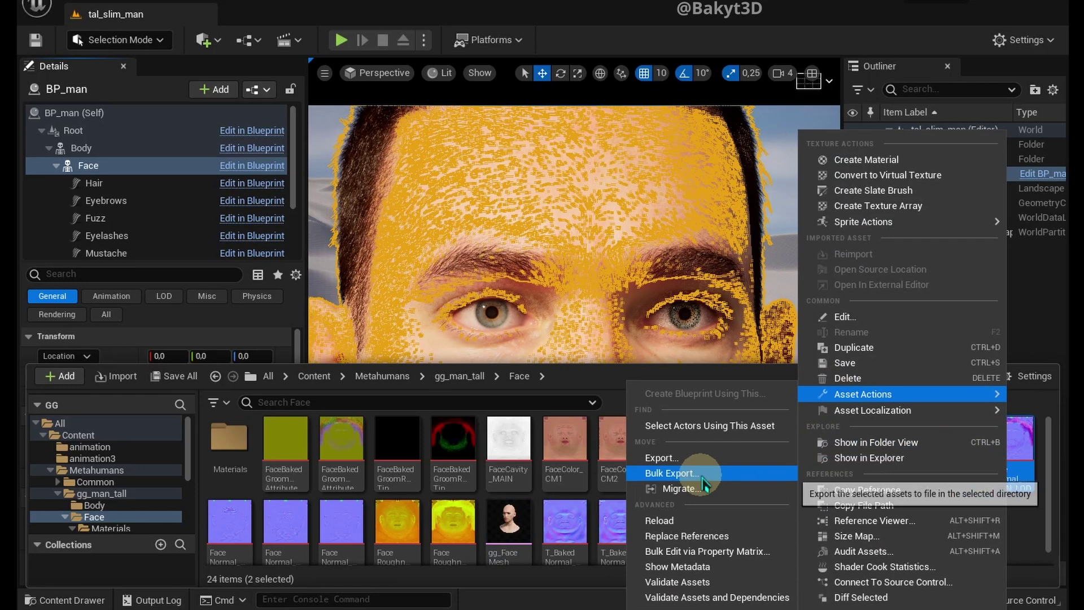
click(728, 474)
click(813, 481)
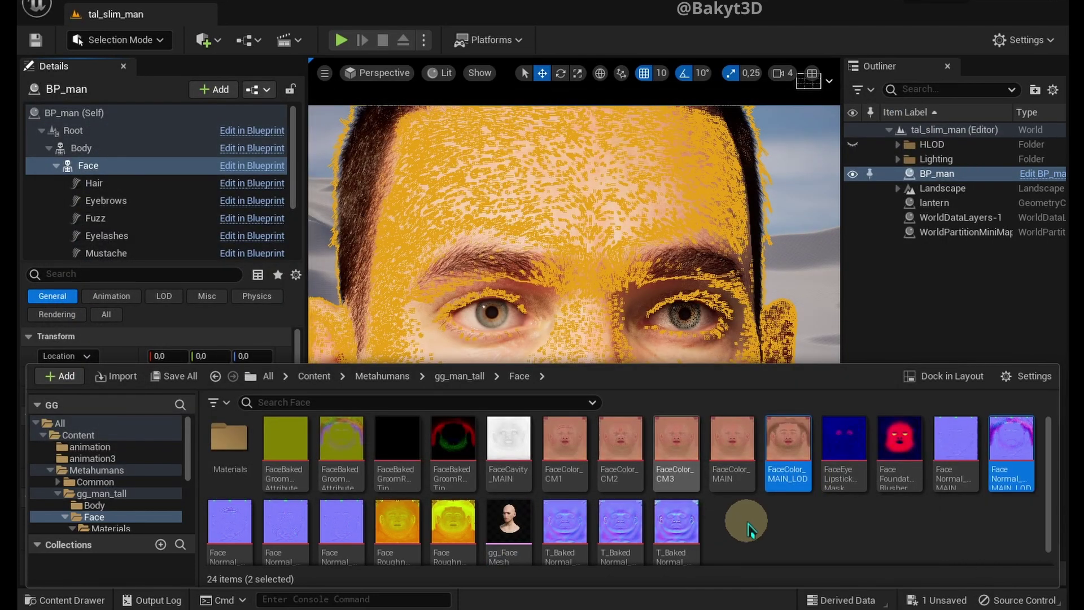
click(741, 532)
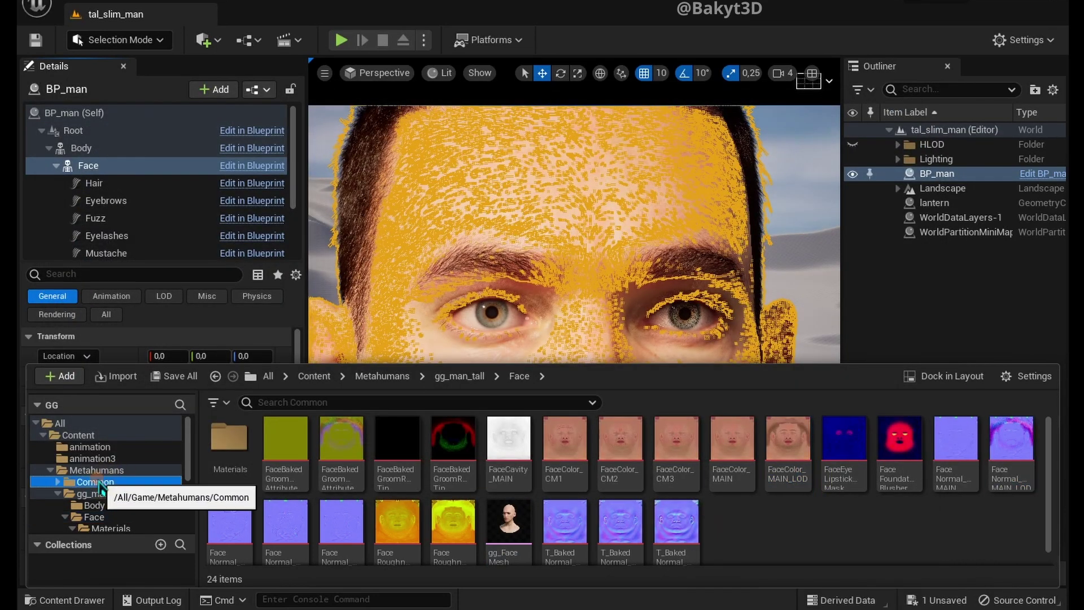
Step: Export Eyelashes_S_Sparse_Coverage from Common/MaleHair/Textures/Eyelashes_S_Sparse_Cards as a PNG into mh
click(130, 483)
double_click(594, 448)
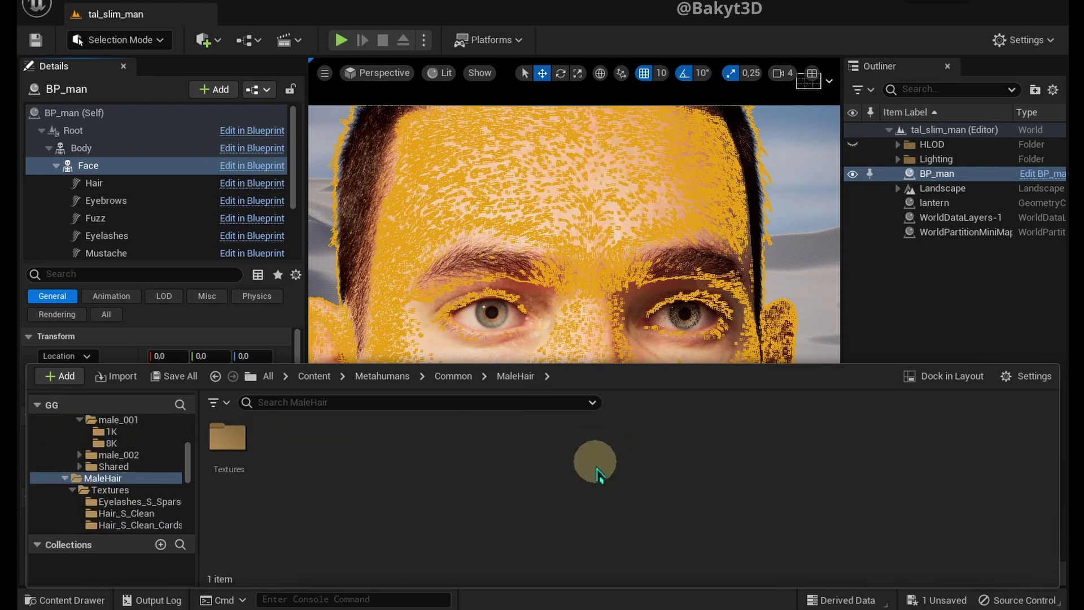
double_click(224, 439)
click(216, 433)
double_click(216, 434)
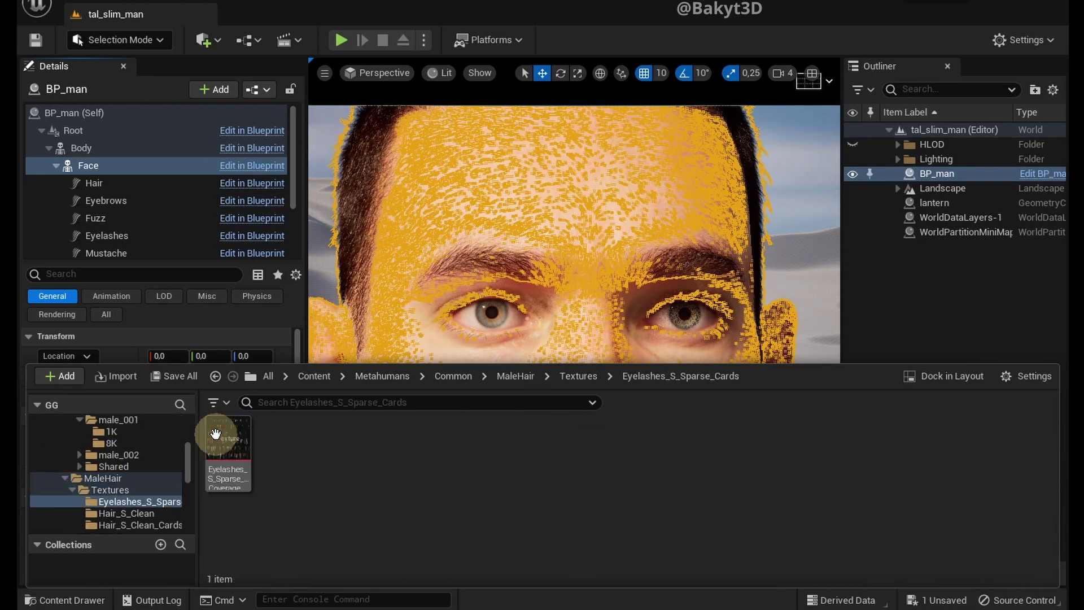
right_click(219, 437)
mouse_move(292, 430)
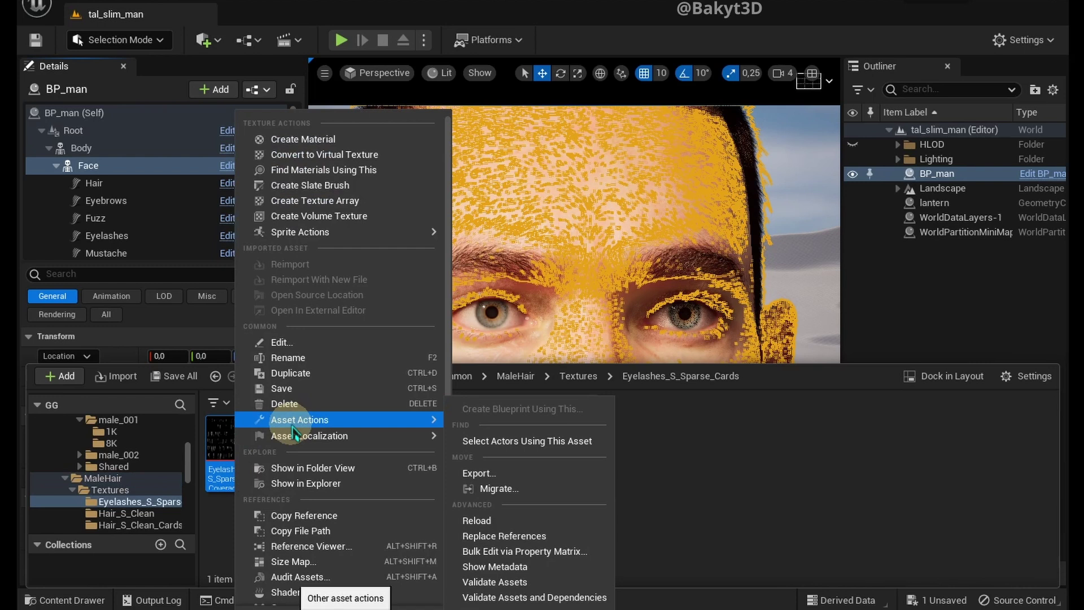
click(479, 474)
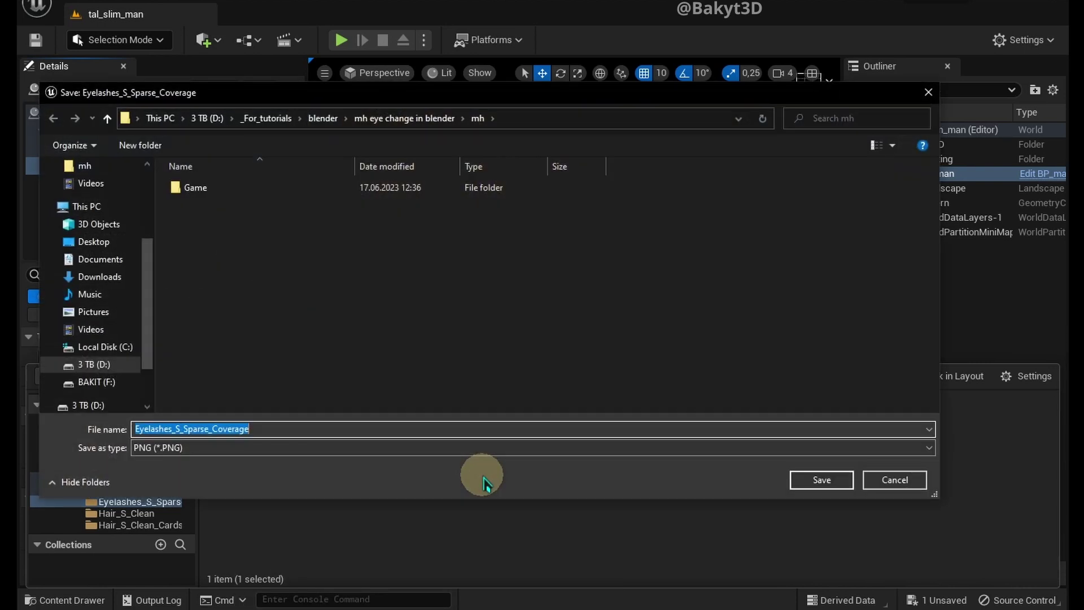
click(818, 483)
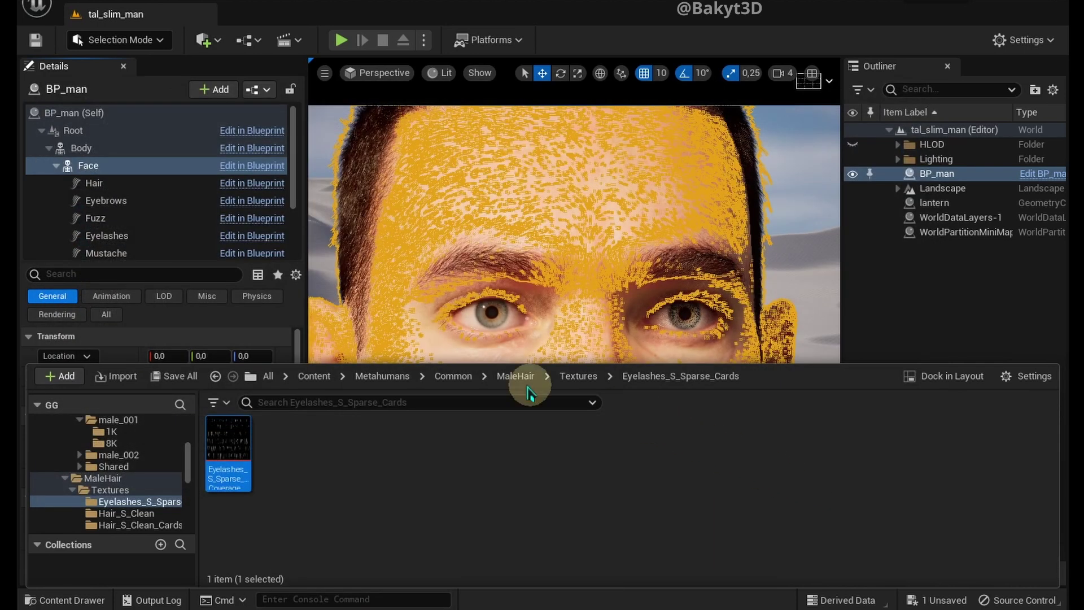
Step: Bulk export both textures in Common/Face/Textures/IrisTextures/iris_001 into mh
click(453, 377)
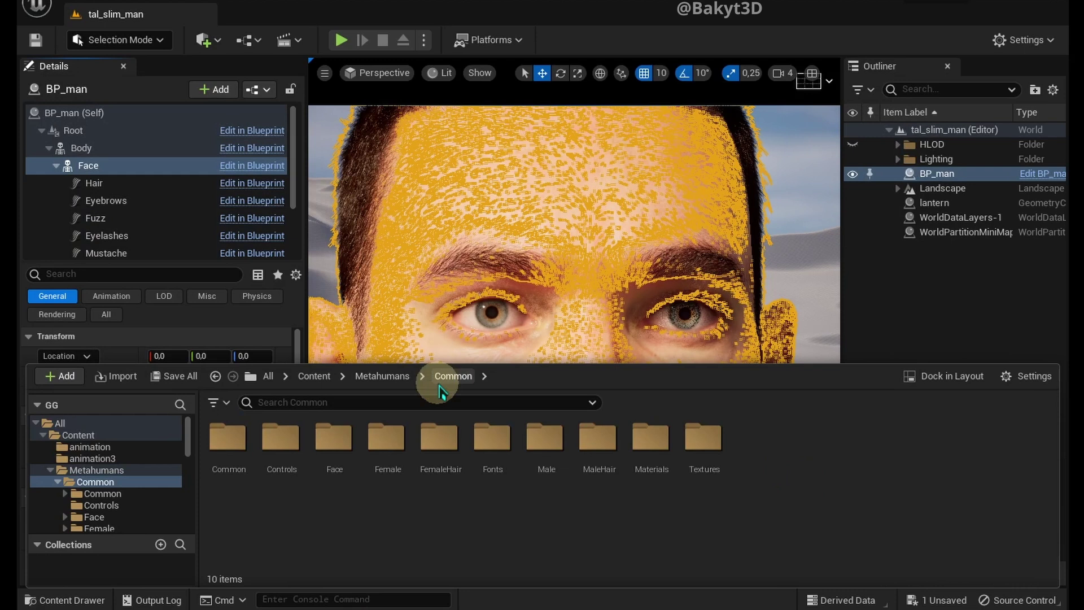
double_click(324, 428)
double_click(430, 435)
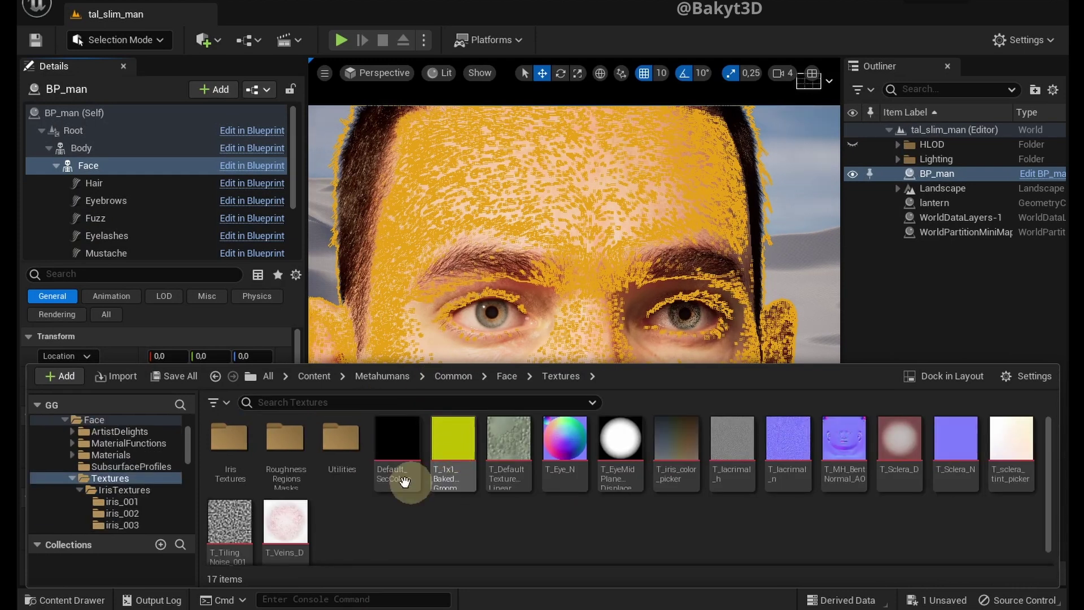
double_click(227, 440)
double_click(230, 440)
click(232, 442)
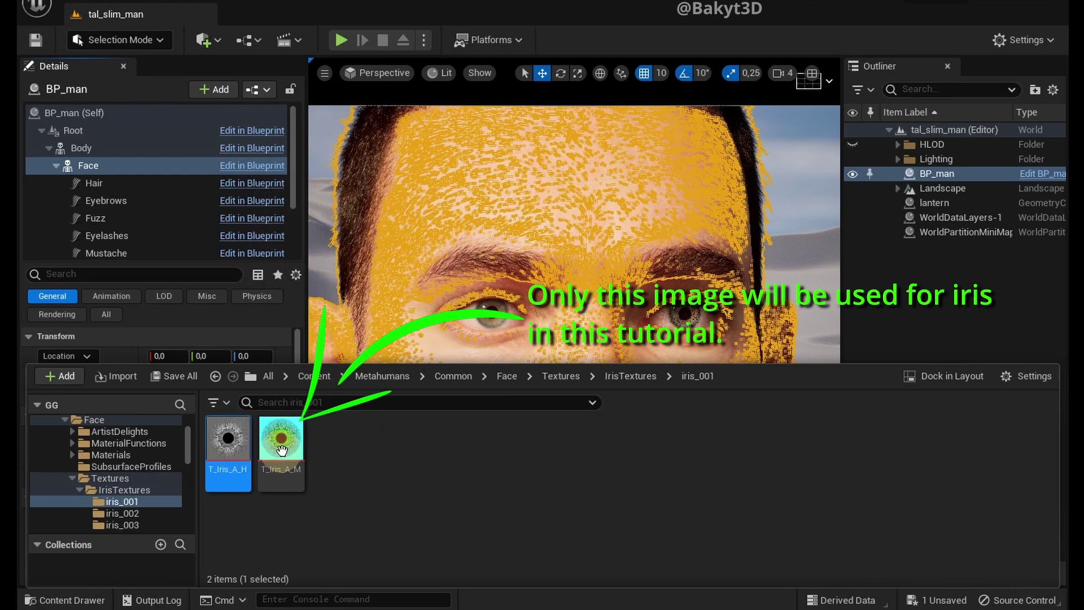
ctrl+click(282, 440)
right_click(285, 441)
mouse_move(380, 402)
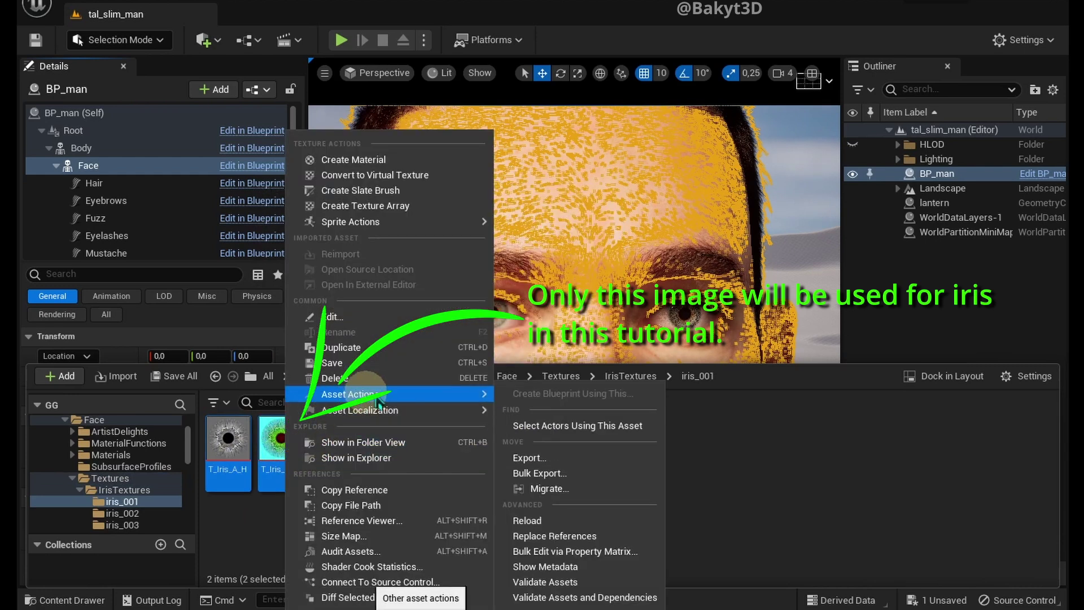
click(542, 473)
click(793, 481)
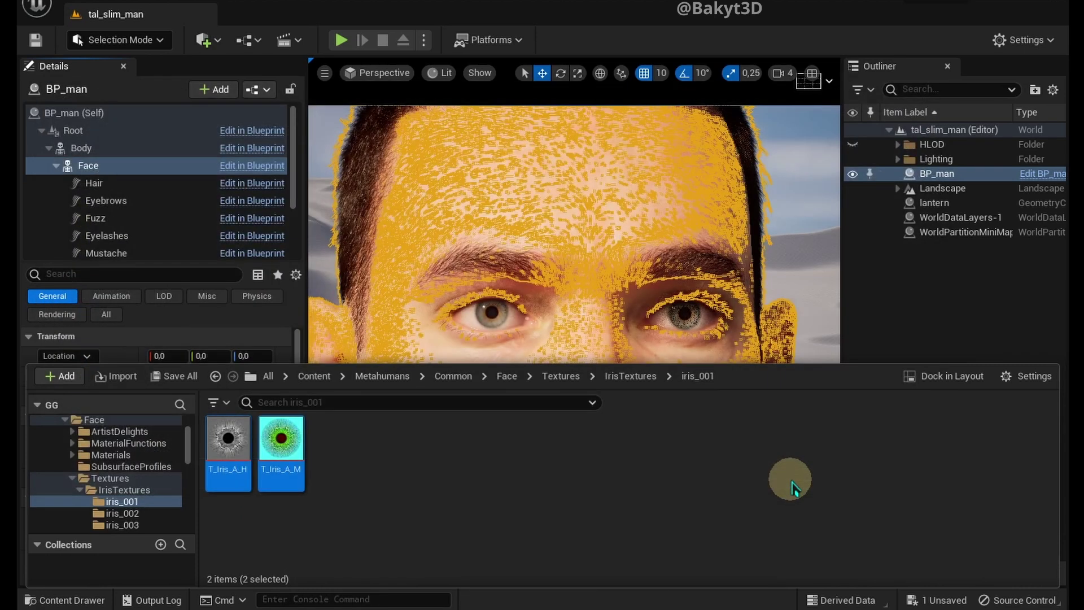
Step: Bulk export seven eye textures, including T_Sclera_D, T_Sclera_N, T_sclera_tint_picker and T_Veins_D, into mh
click(557, 377)
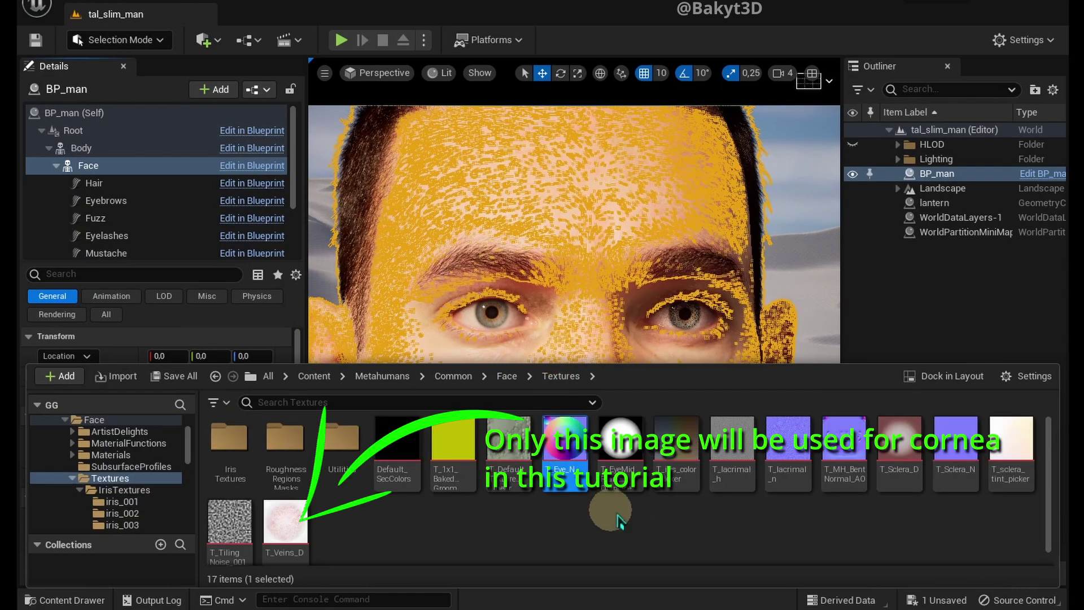
ctrl+click(900, 446)
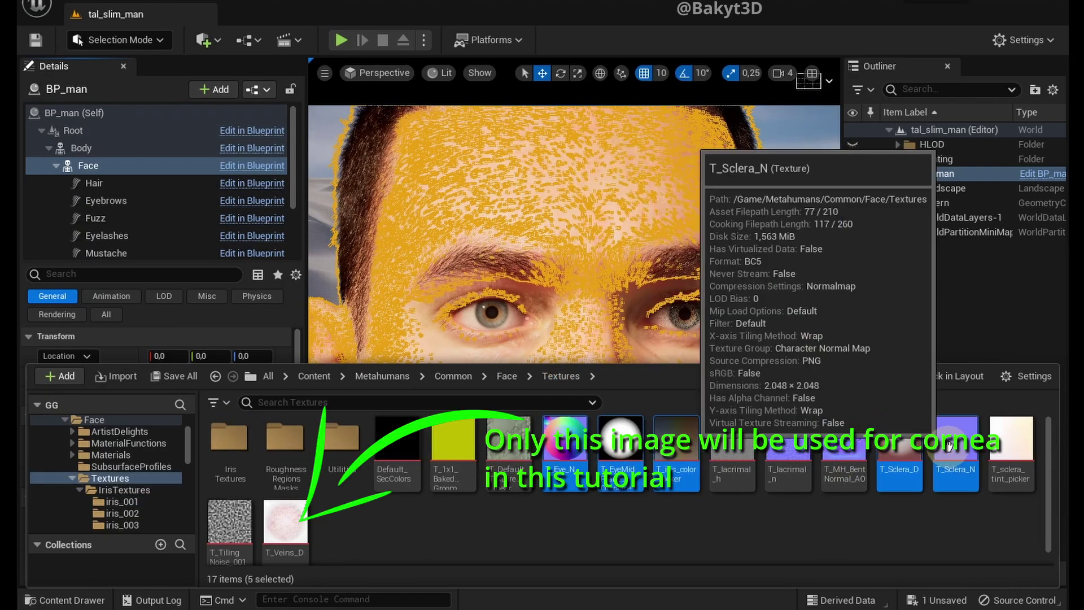
ctrl+click(956, 446)
ctrl+click(1011, 446)
ctrl+click(286, 522)
right_click(288, 518)
mouse_move(395, 317)
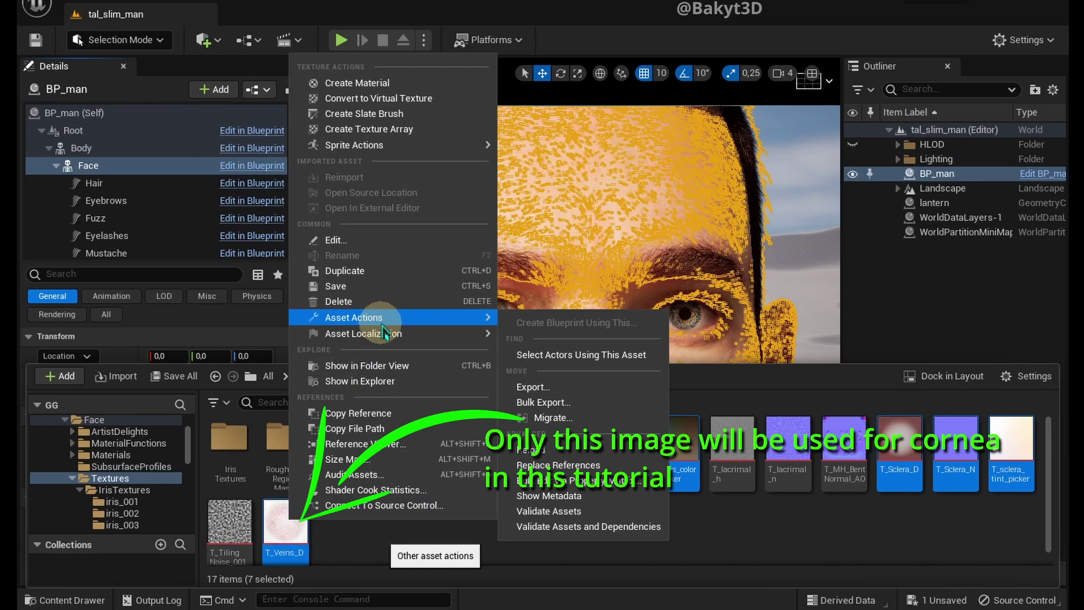
click(552, 404)
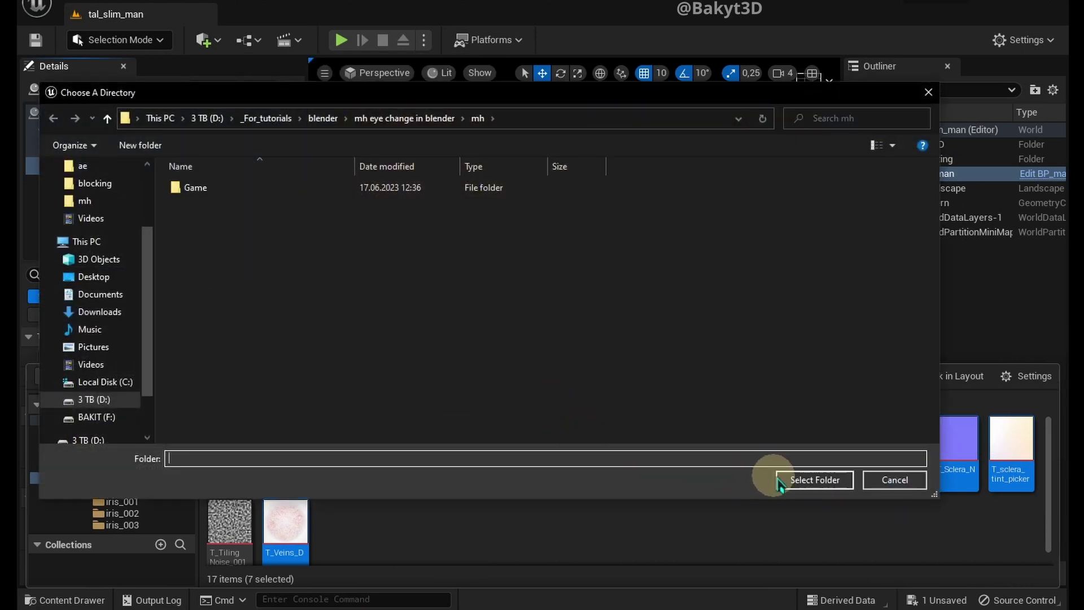
click(813, 479)
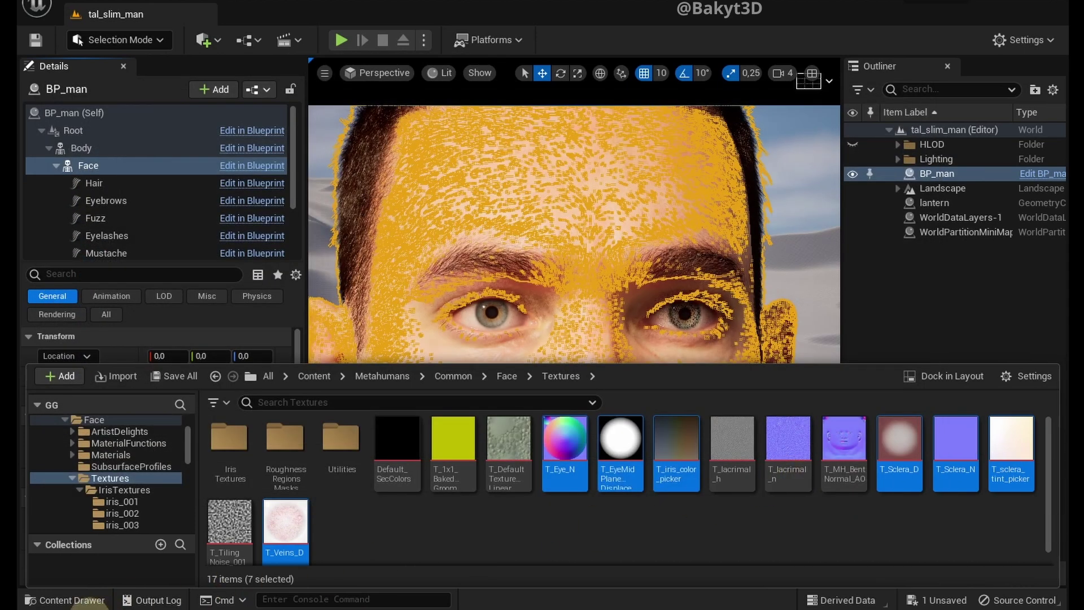
Step: Check the exported Game/Metahumans/Common/Face folders, then move the eyelash PNG into mh\Textures
click(85, 581)
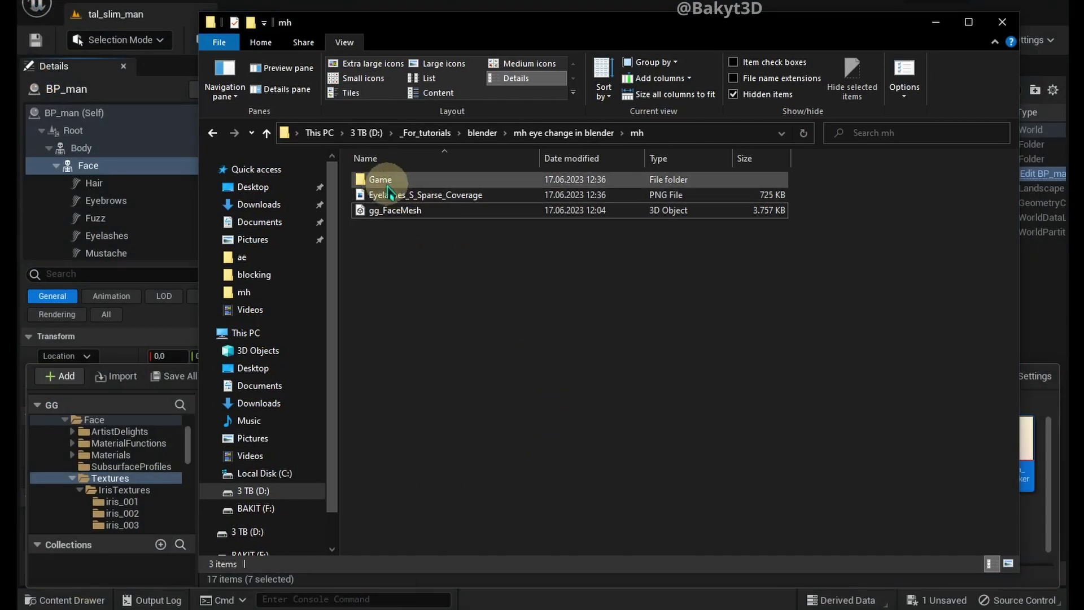
double_click(379, 180)
double_click(380, 179)
double_click(380, 179)
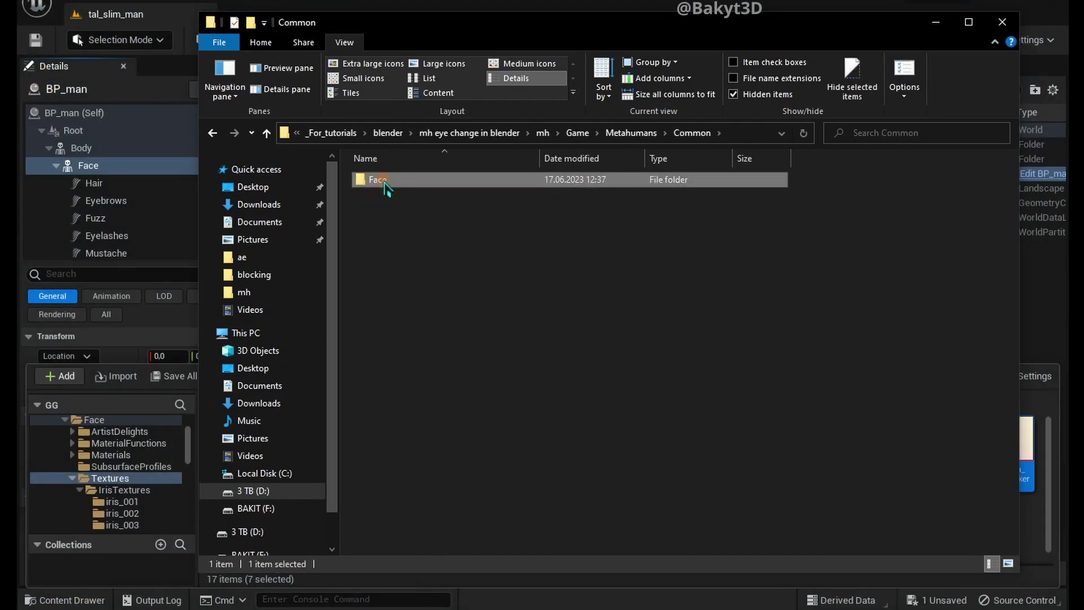
double_click(381, 181)
click(475, 134)
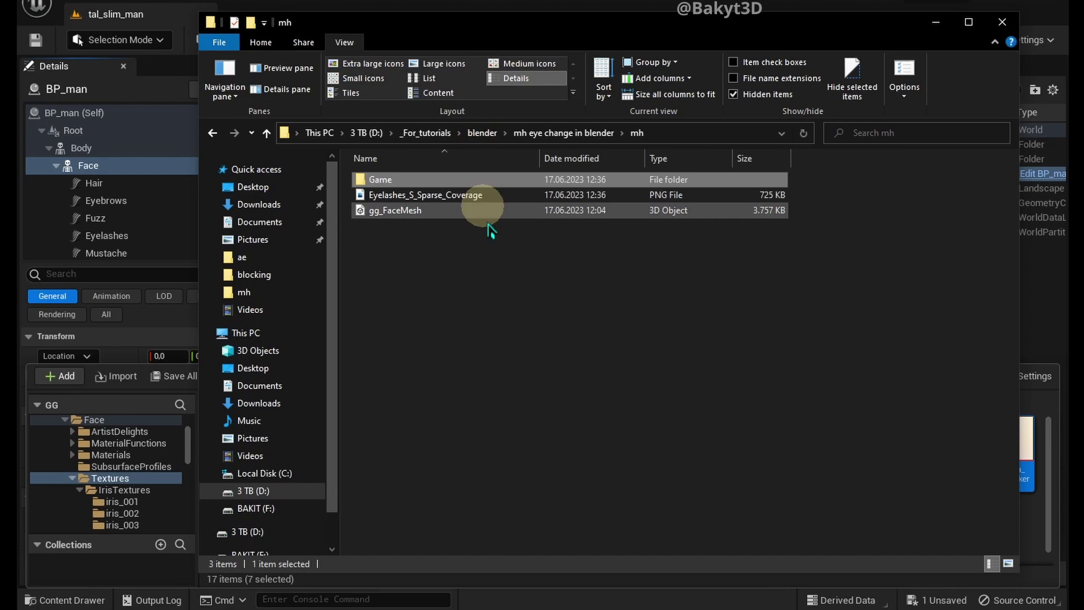
drag(375, 211, 405, 197)
Step: Move both face textures from gg_man_tall's Face folder into mh\Textures
double_click(380, 180)
double_click(380, 180)
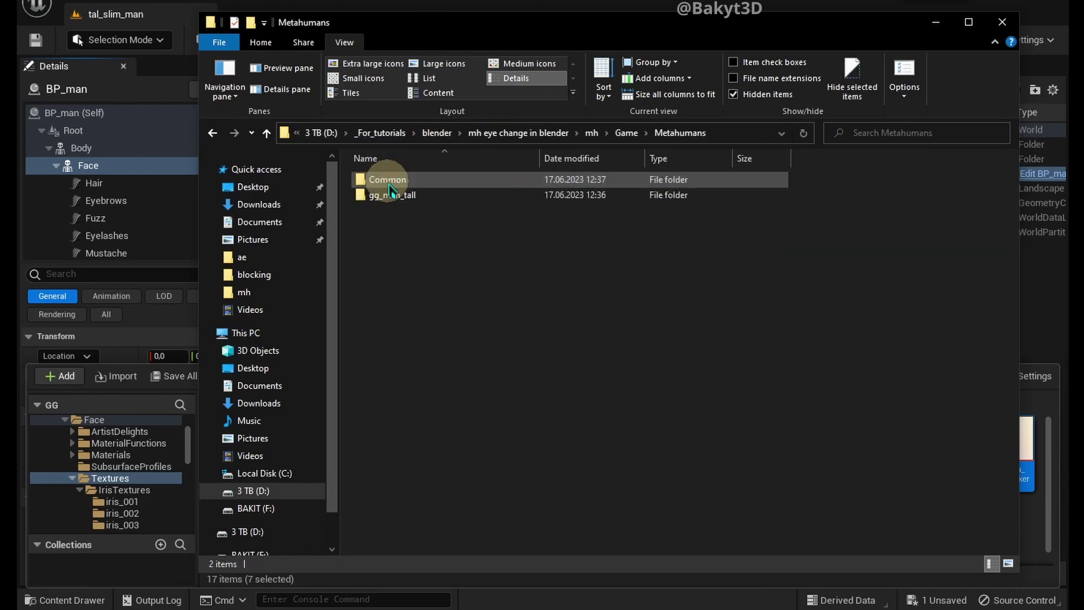
double_click(382, 194)
double_click(386, 181)
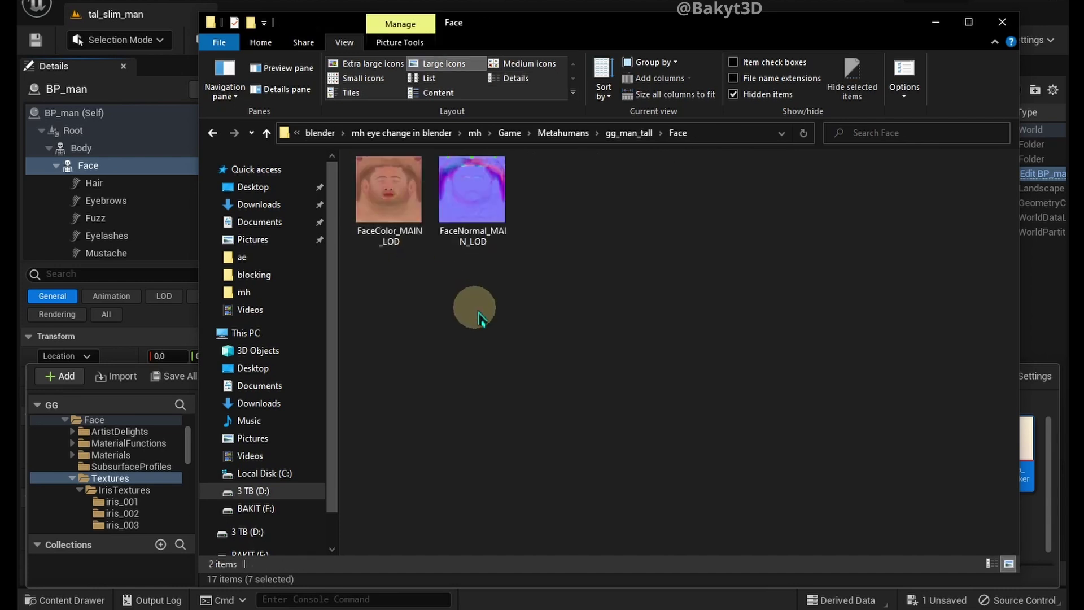
key(ctrl+a)
click(475, 133)
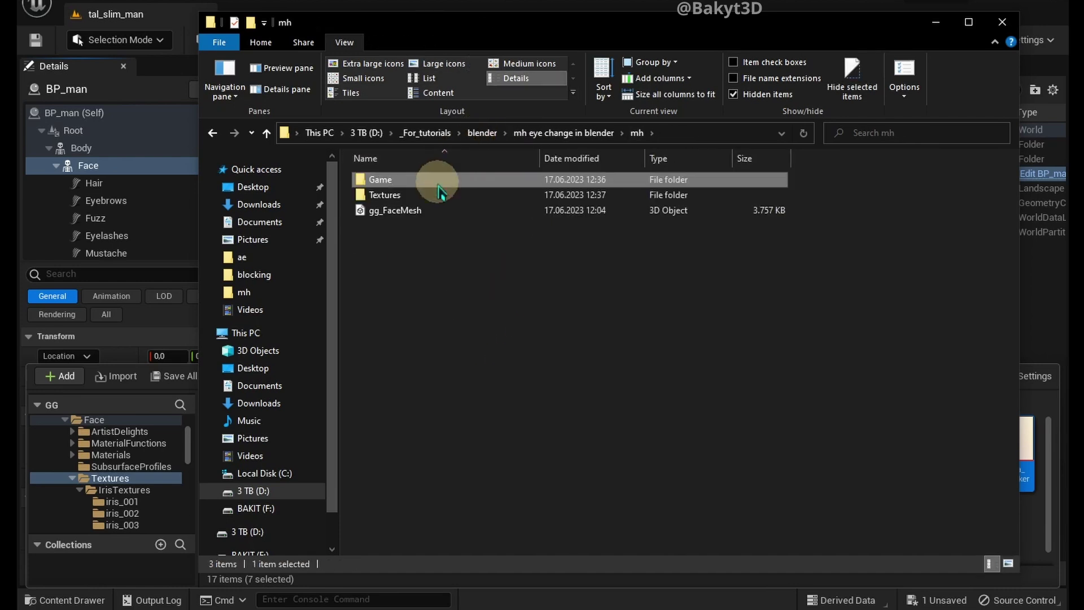
double_click(435, 192)
key(ctrl+v)
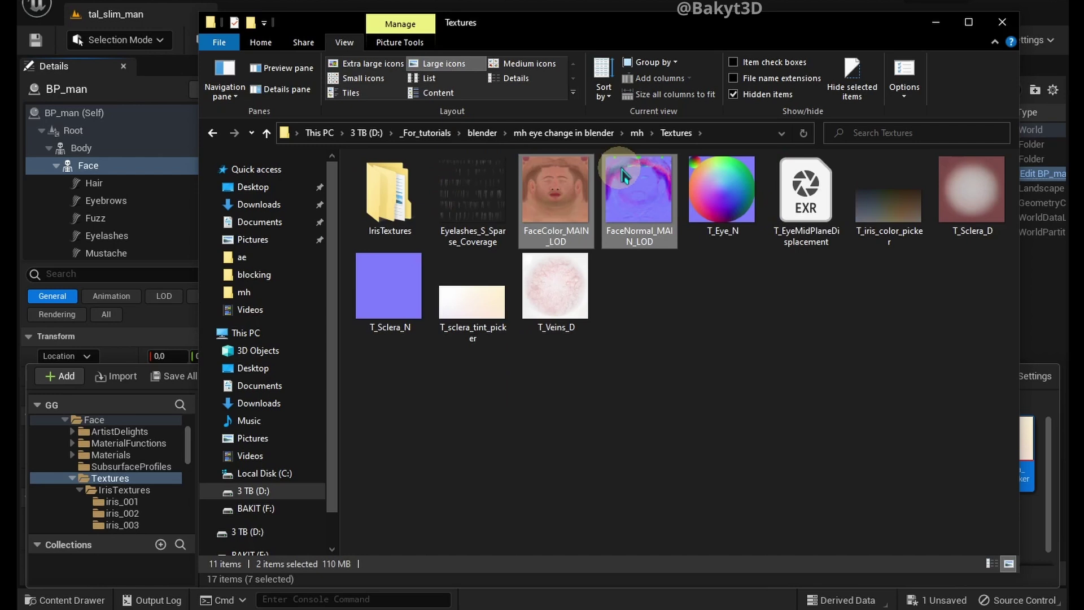
click(636, 134)
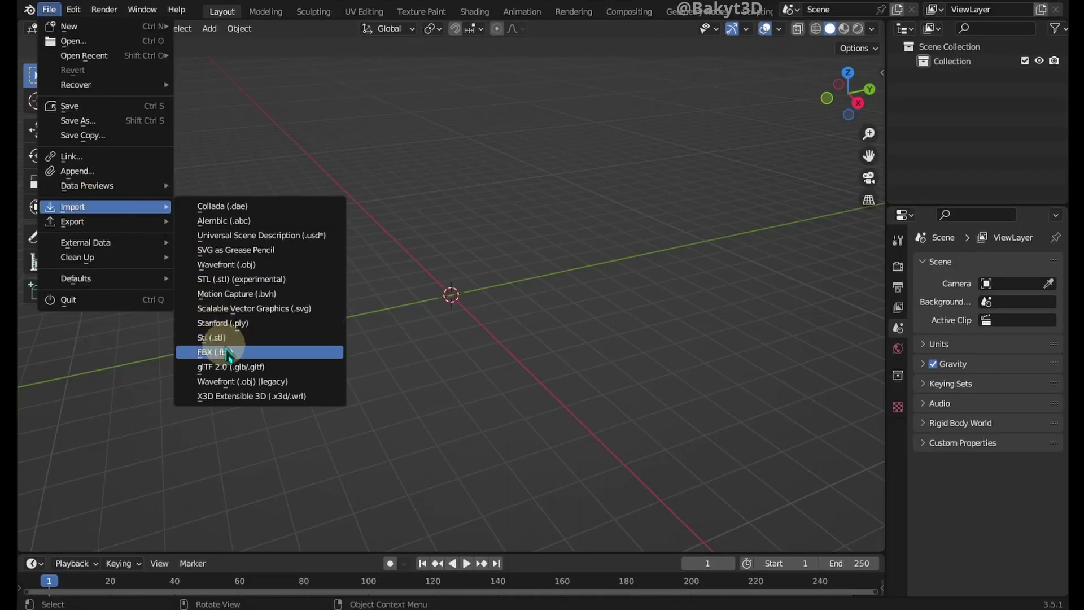
Step: Import gg_FaceMesh.fbx from the mh folder and hide the root rig
click(212, 346)
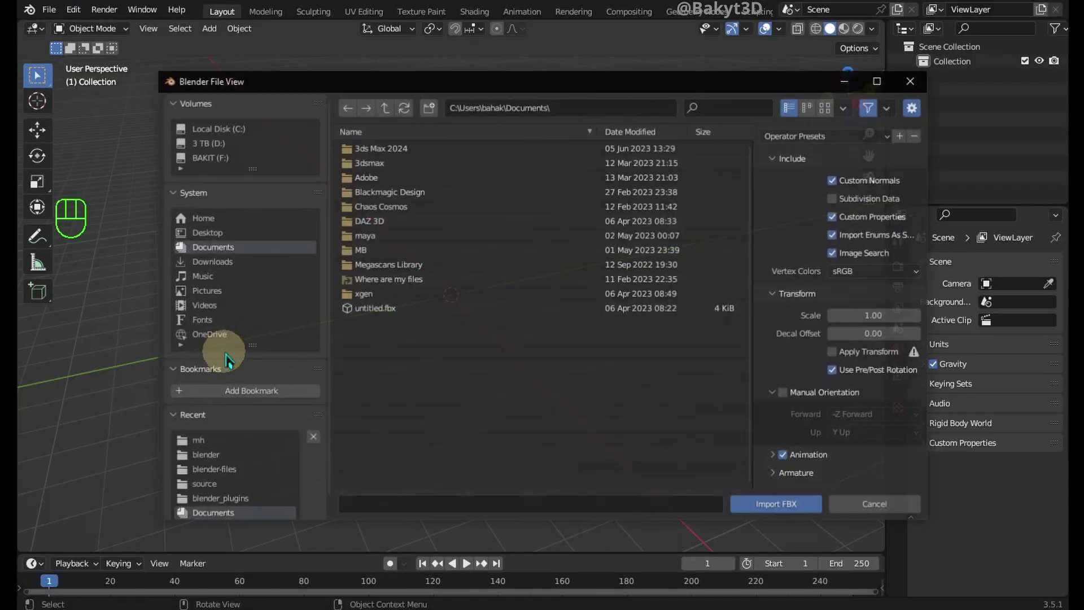
click(220, 440)
double_click(353, 176)
key(KP_Decimal)
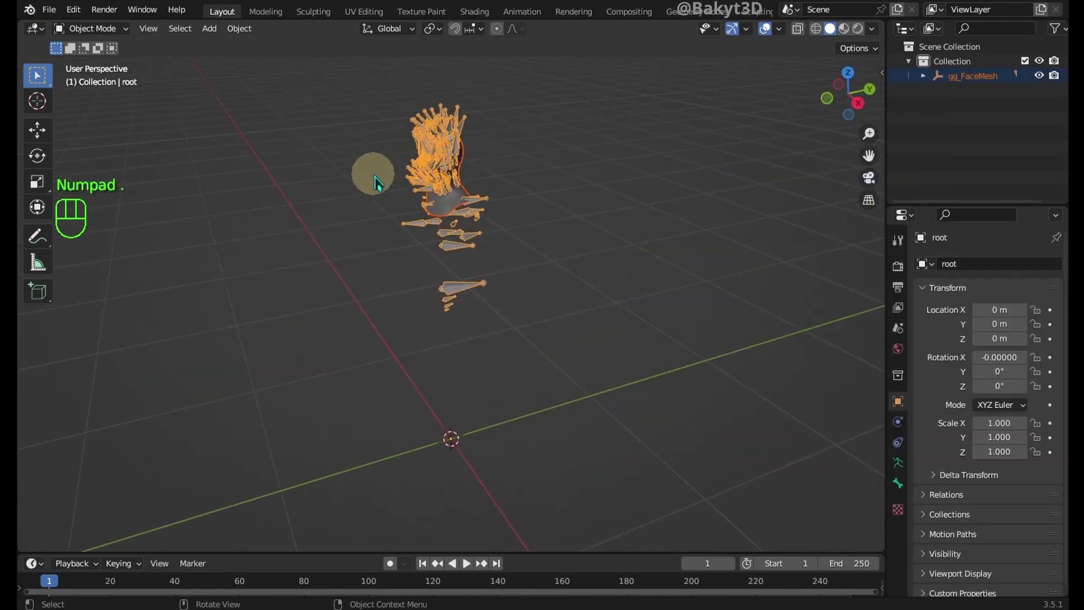
click(923, 75)
click(938, 91)
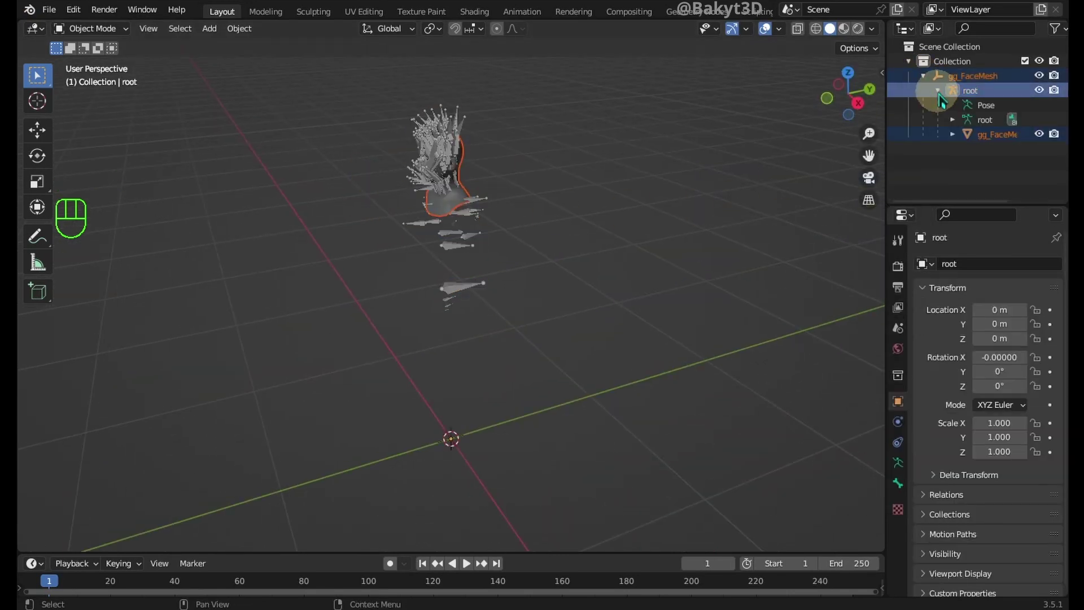
click(1038, 91)
Step: Remove all material slots from the head mesh
click(476, 173)
key(KP_Decimal)
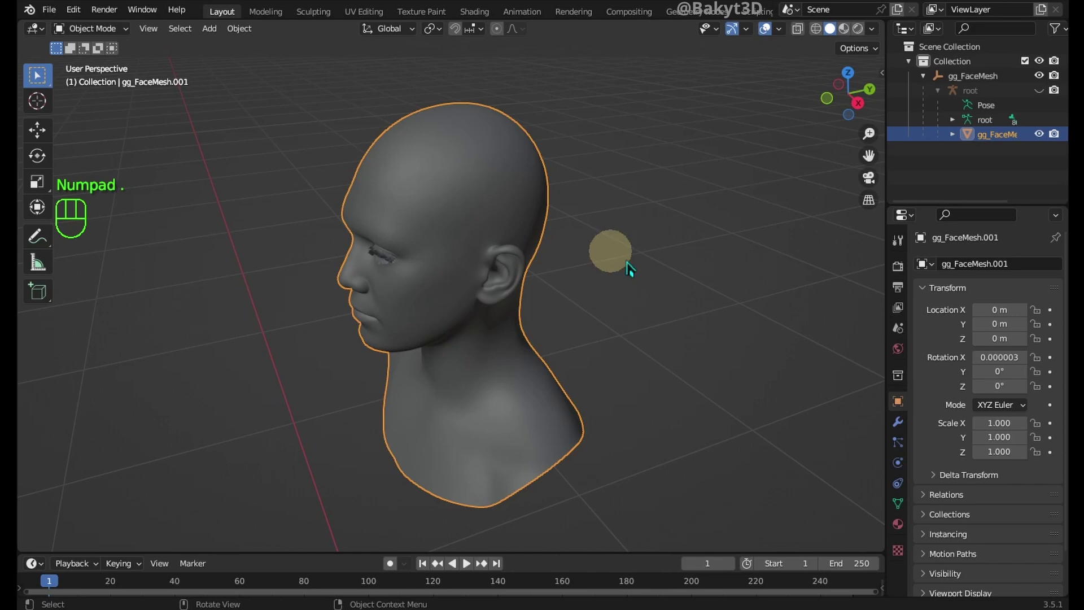
click(897, 524)
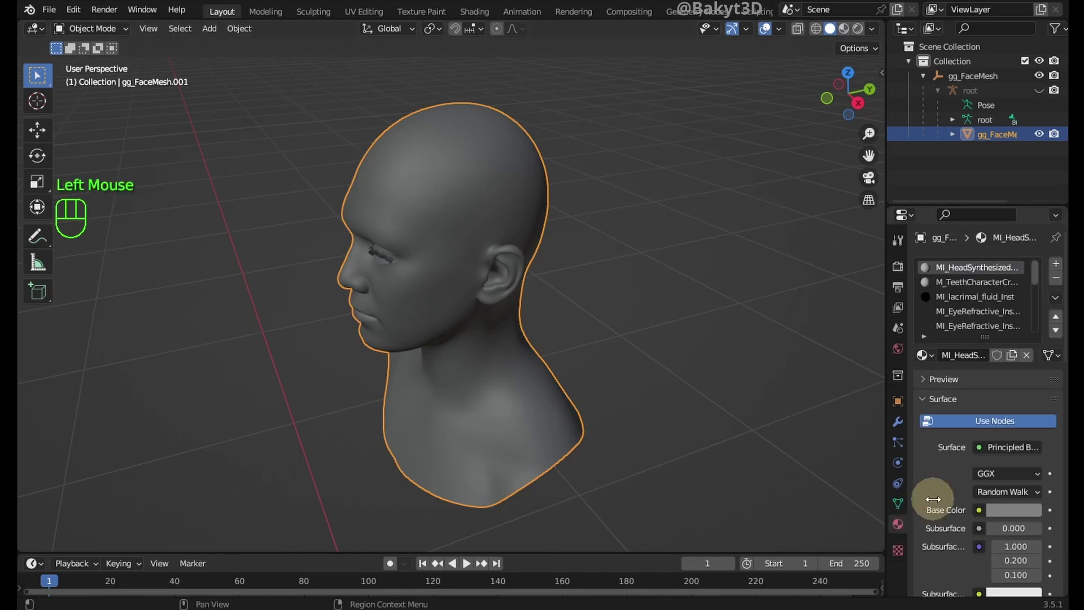
click(1056, 278)
click(1057, 279)
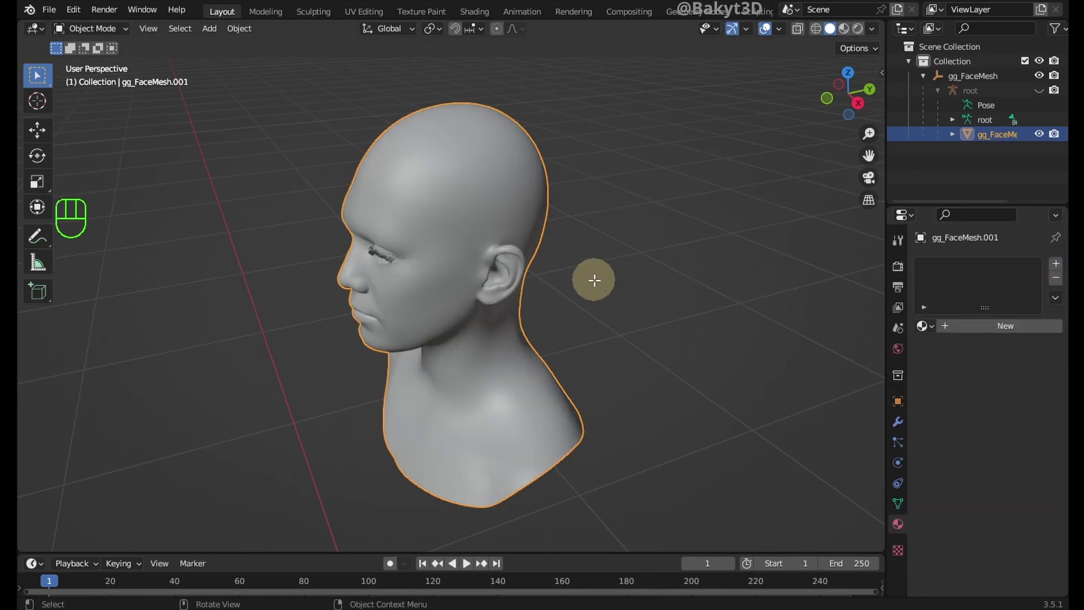
Step: Separate the head into a hidden object named 'face' and select the remaining eye mesh
key(Tab)
key(a)
key(p)
click(524, 208)
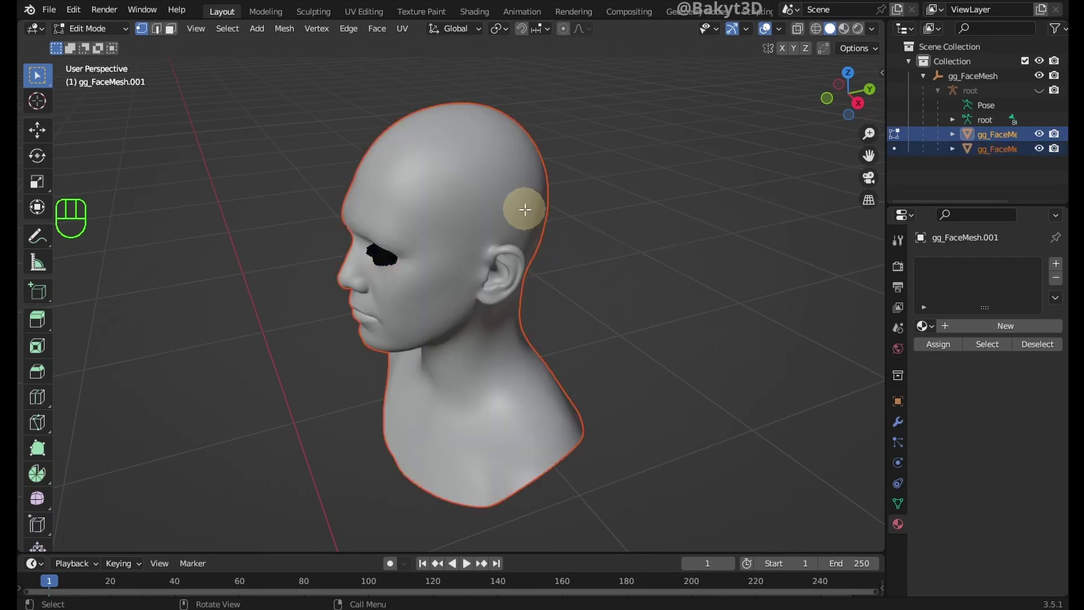
click(987, 150)
text(face)
key(Return)
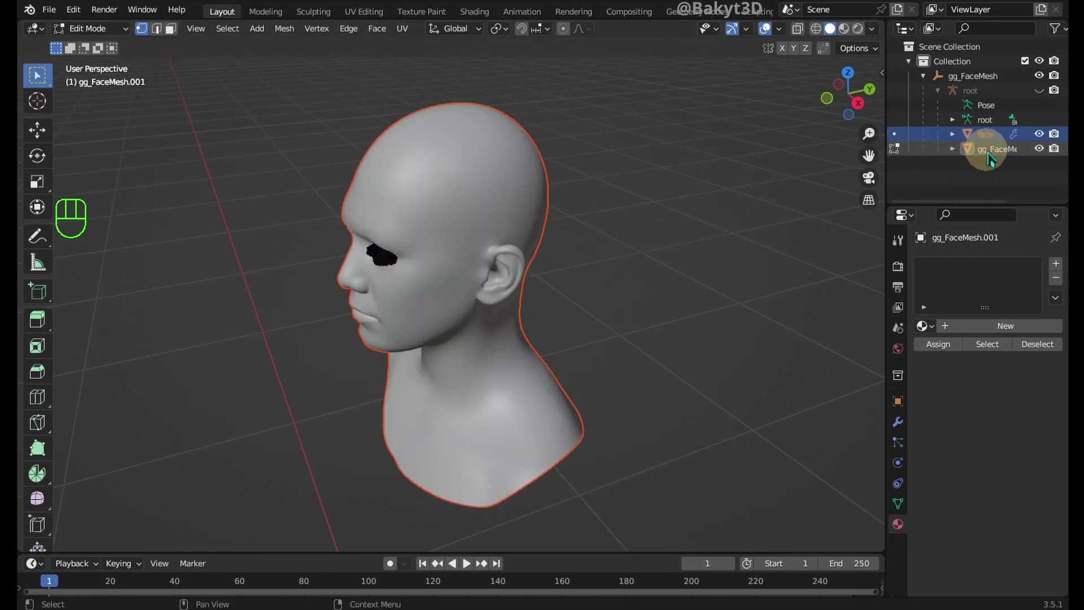
click(1039, 134)
click(339, 285)
key(KP_Decimal)
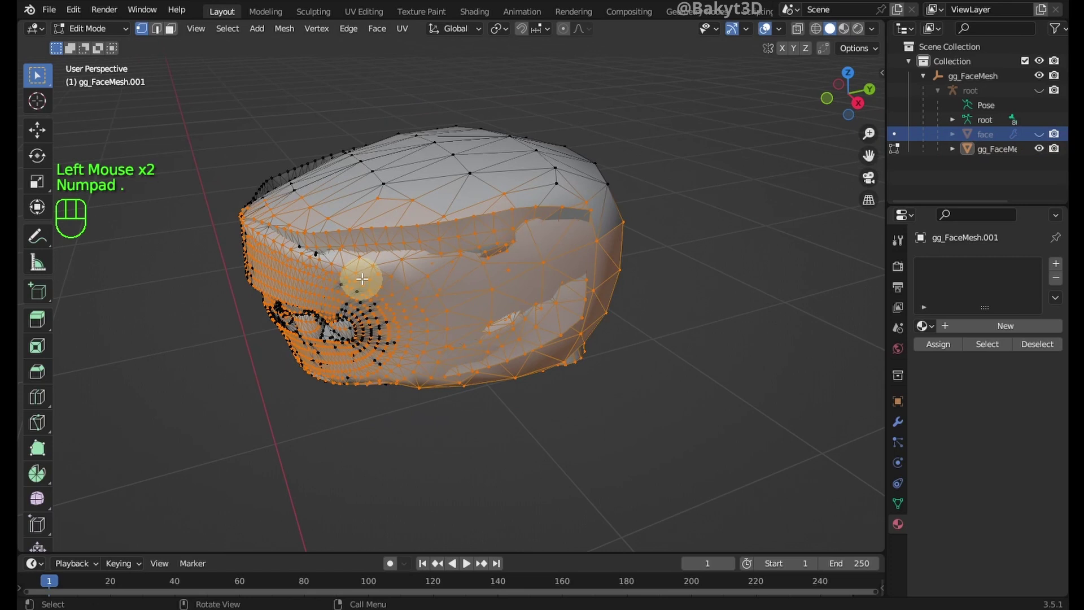
Step: In X-ray, delete the unneeded linked and box-selected geometry, leaving the two eyeballs
key(alt+z)
key(l)
key(l)
key(l)
key(l)
key(l)
key(l)
key(l)
key(l)
key(l)
key(l)
key(l)
key(l)
key(Delete)
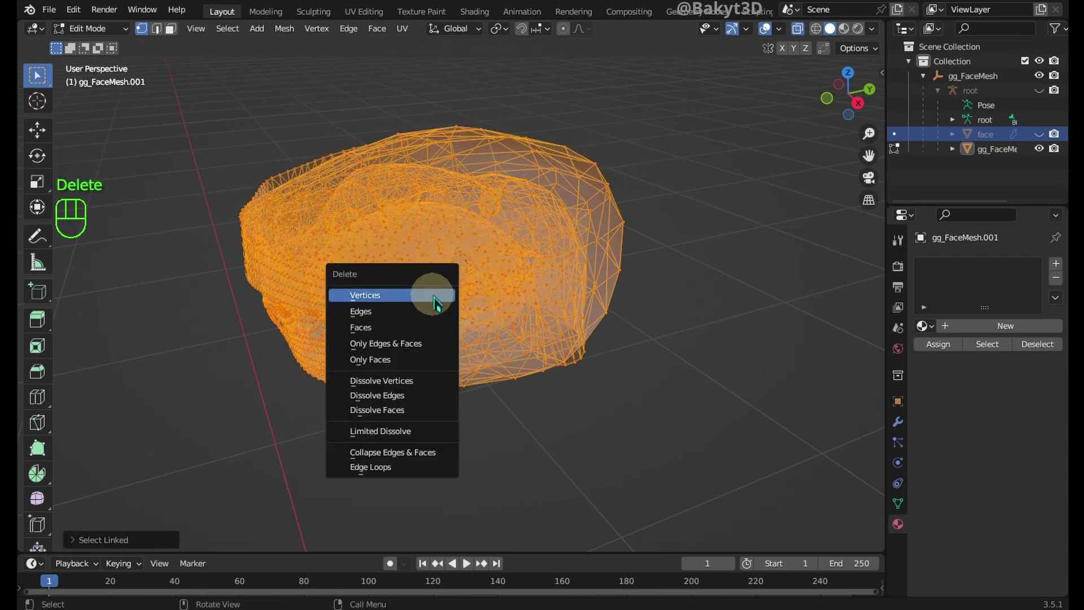
click(431, 293)
drag(530, 205, 223, 364)
key(Delete)
click(223, 363)
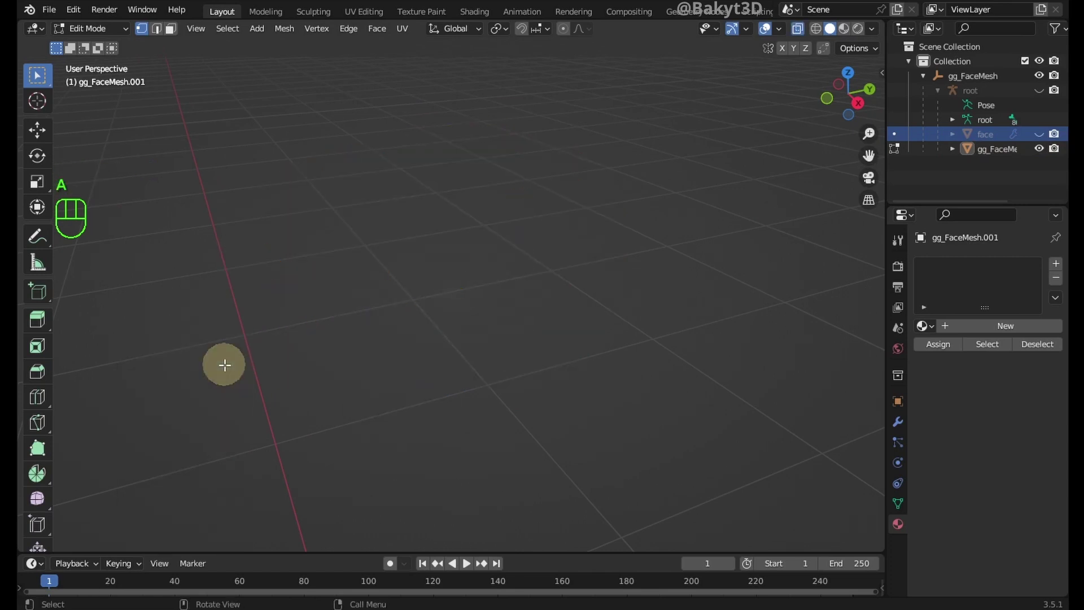
key(a)
key(KP_Decimal)
double_click(299, 348)
Step: Separate the sclera surface into a hidden object named 'sclera'
middle_drag(615, 261, 518, 258)
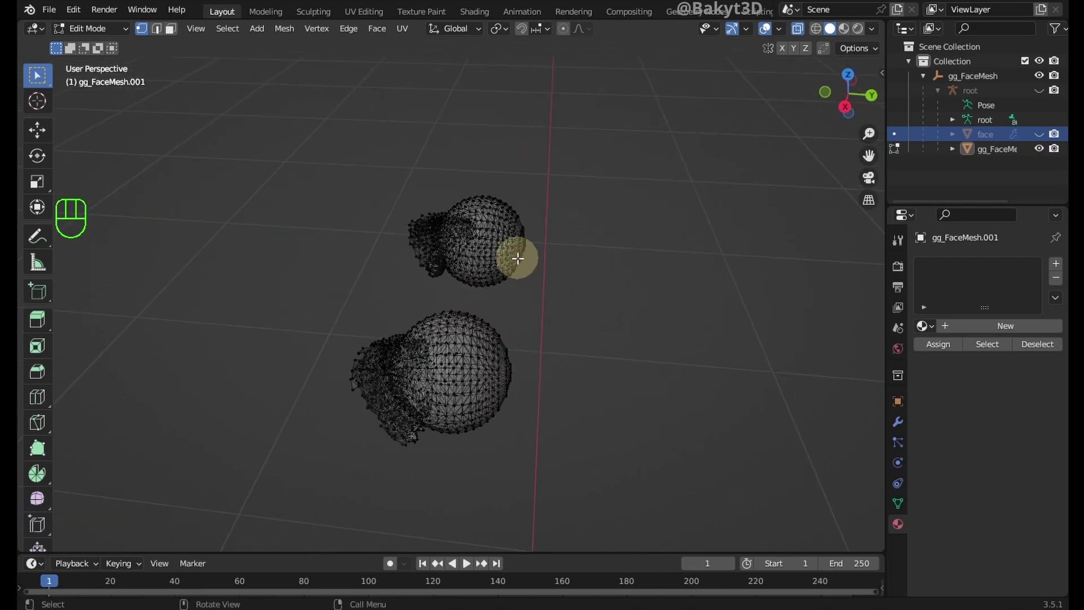
key(l)
key(p)
click(501, 375)
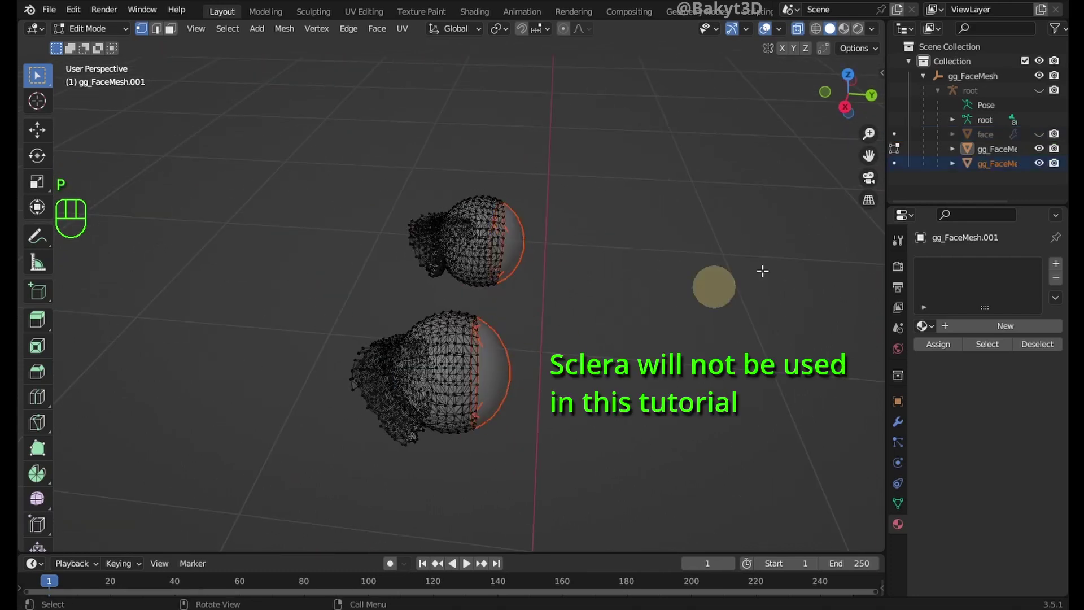
click(997, 164)
text(sclera)
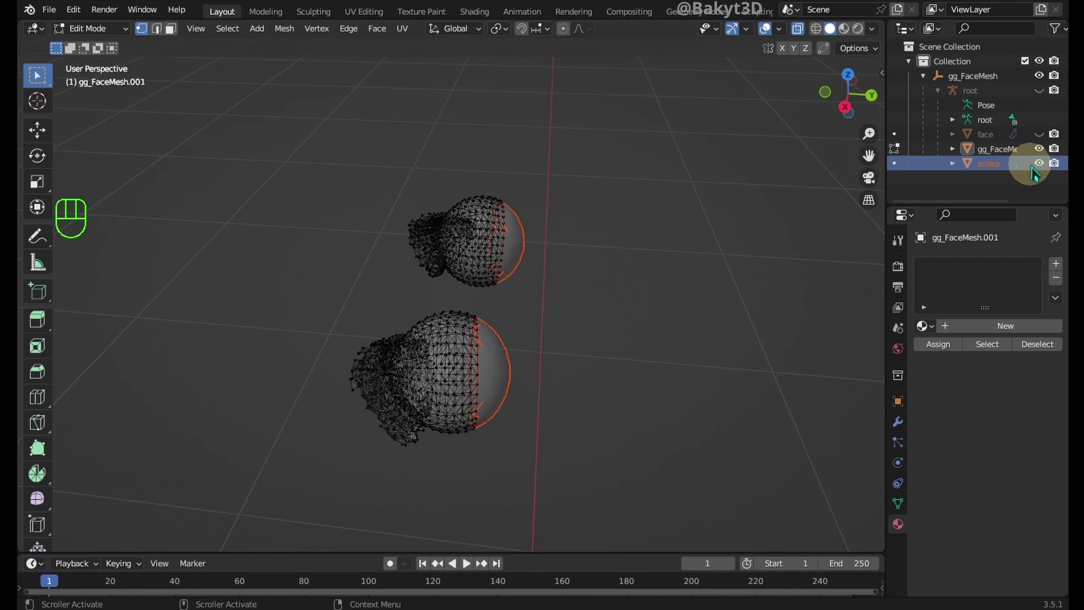
click(1038, 164)
Step: Separate both eyes' cornea surfaces into a hidden object named 'cornea'
key(l)
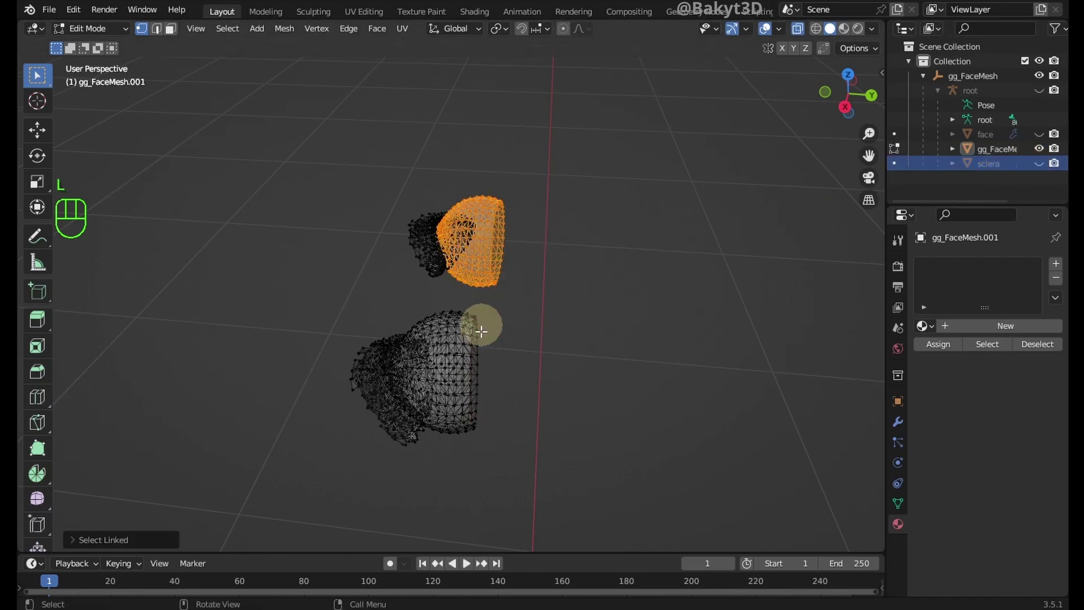
key(l)
key(p)
click(473, 358)
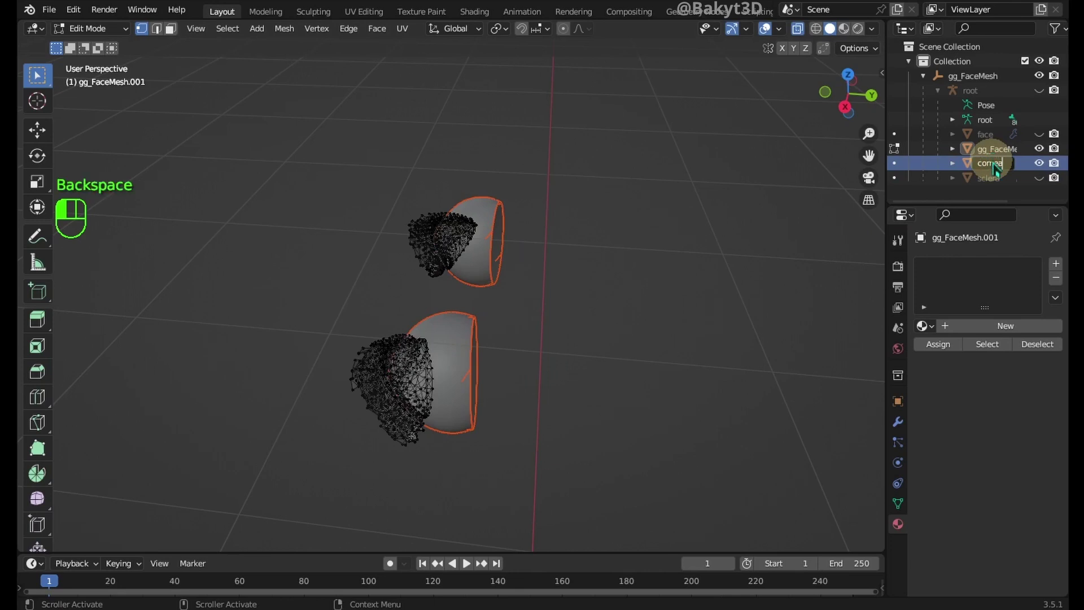
key(Return)
click(1039, 134)
Step: Separate the inner eye surface into a hidden object named 'inside'
middle_drag(508, 287, 306, 446)
key(l)
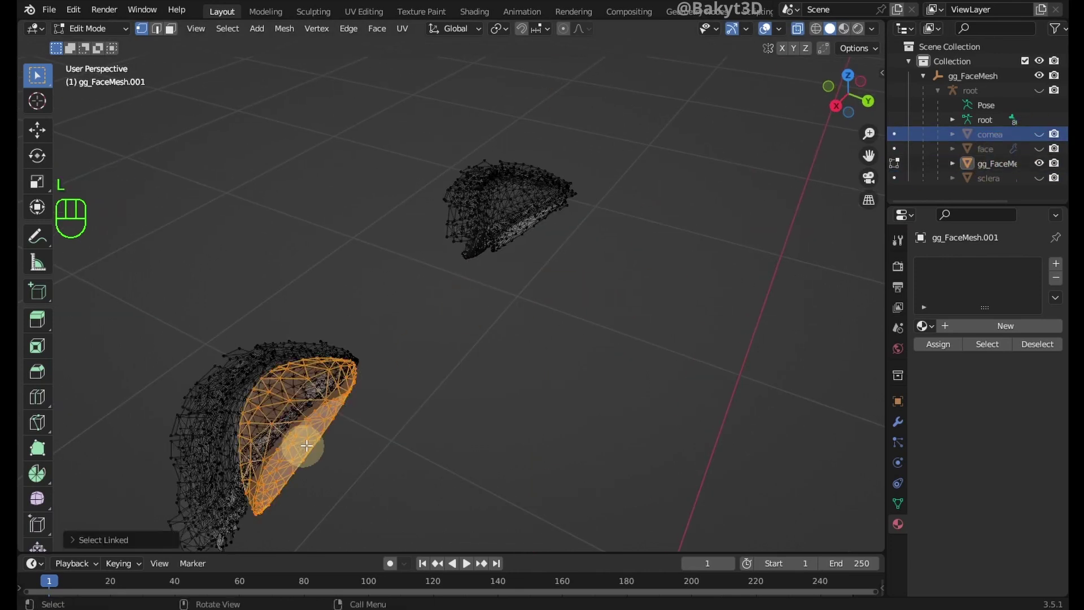
key(p)
click(682, 288)
double_click(995, 177)
text(inside)
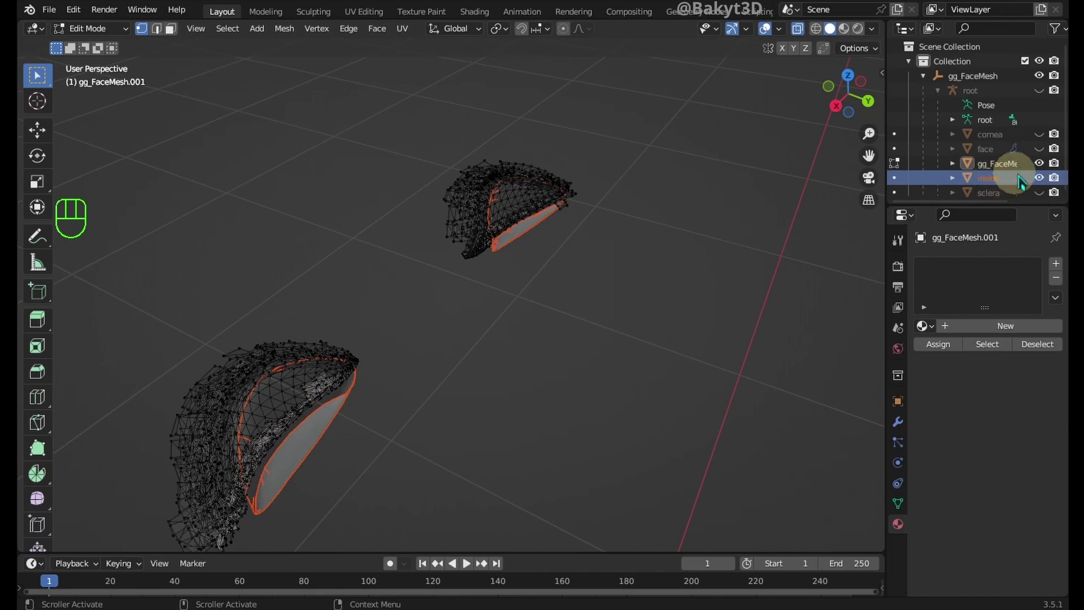
click(1039, 177)
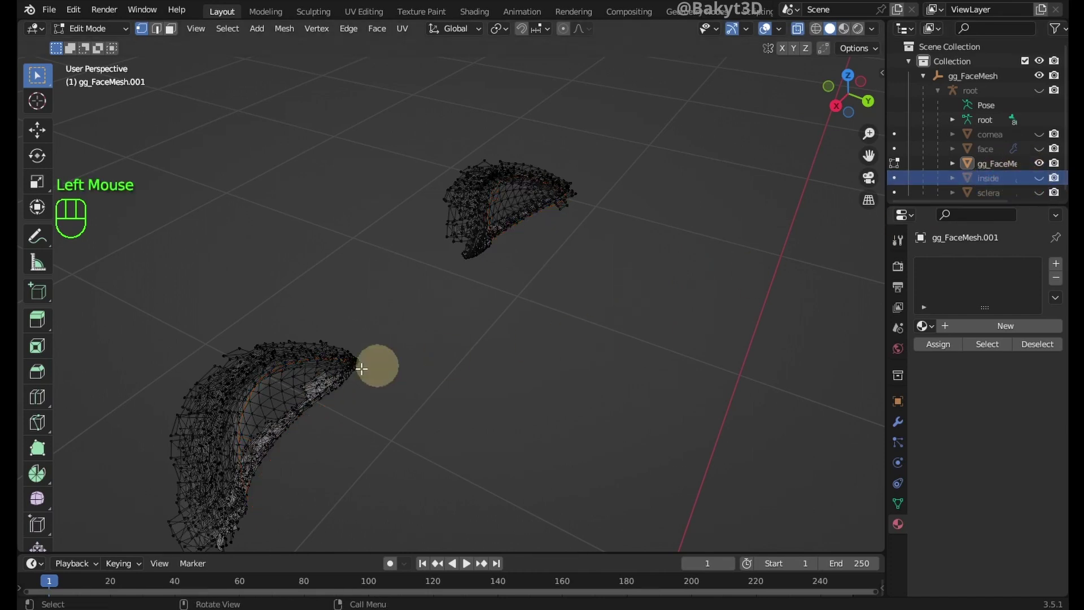
Step: Separate the next linked eye part into a hidden object named 'ao'
key(l)
key(p)
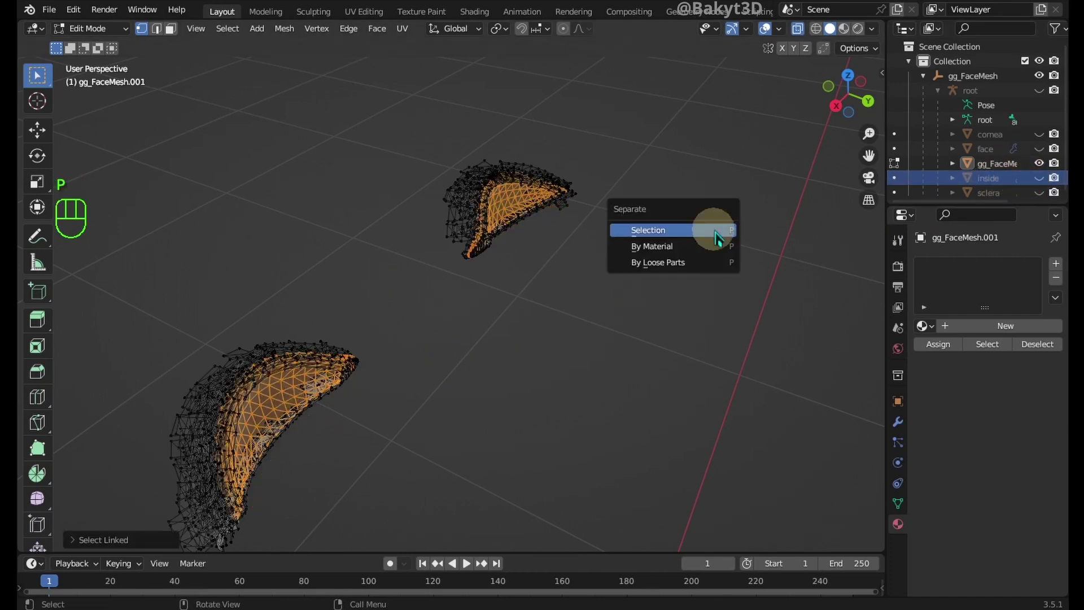
click(714, 230)
double_click(992, 176)
text(ao)
key(Return)
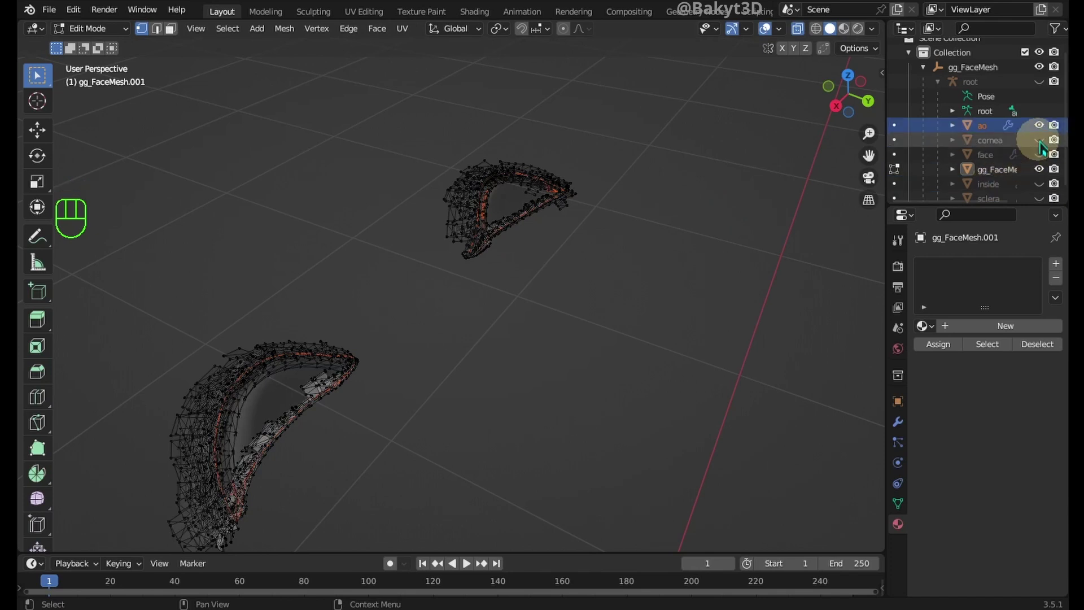
click(1039, 125)
Step: Separate the tearline strip into its own object named 'tearline'
key(l)
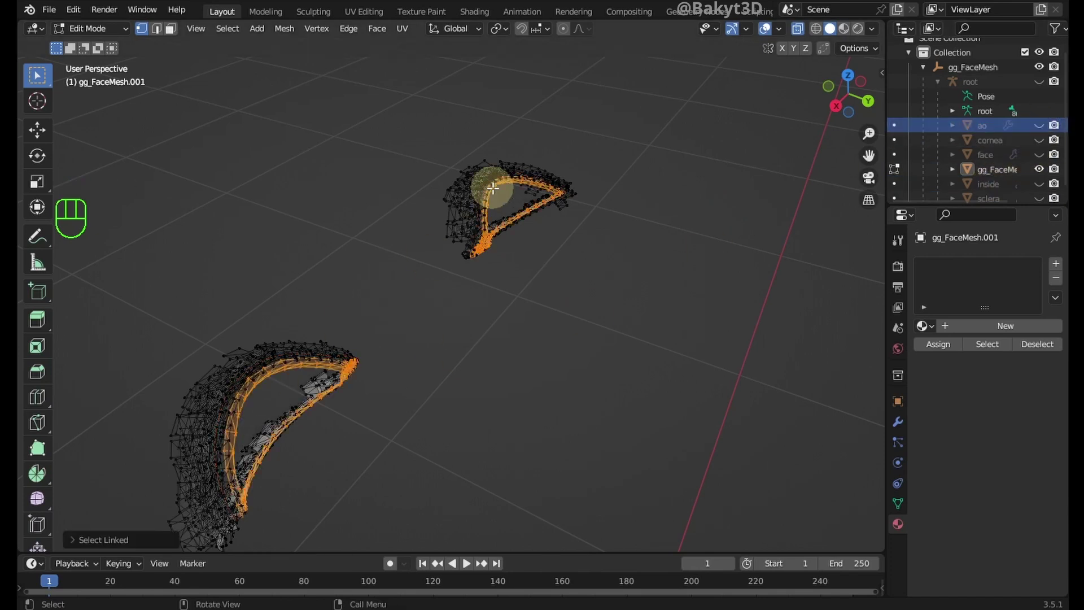
key(p)
click(600, 235)
middle_drag(600, 236, 751, 204)
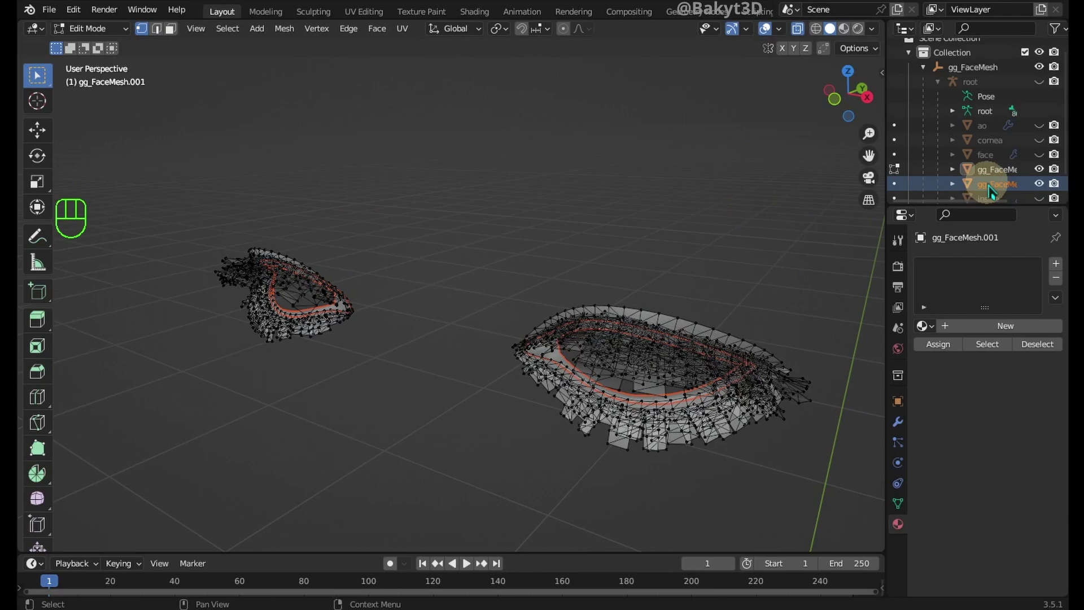
double_click(988, 185)
text(tea)
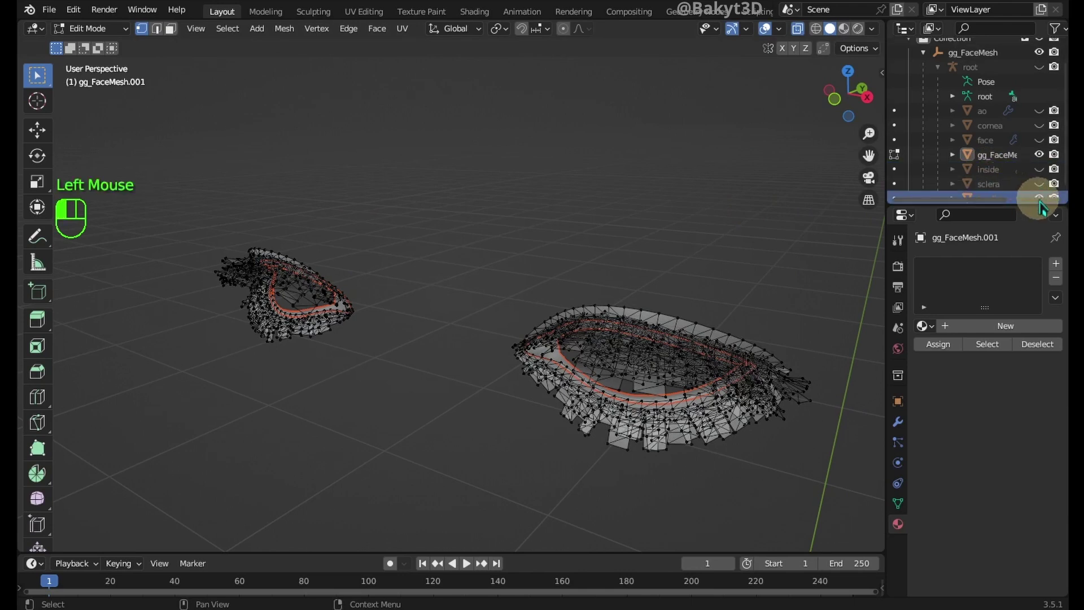
text(l)
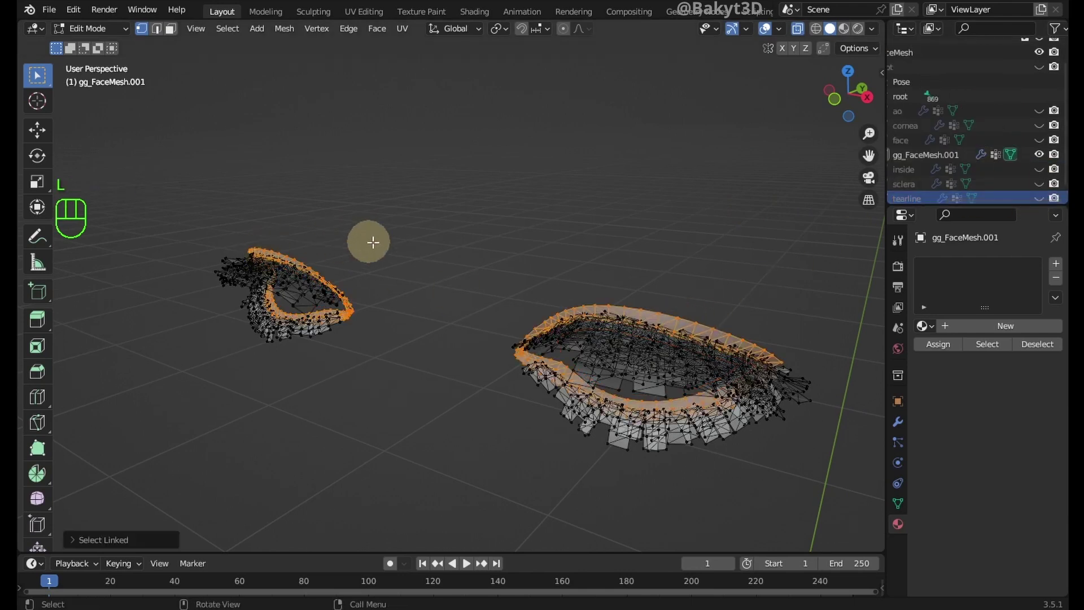
text(p)
Step: Separate another part and name the hidden eyelid object 'eyelid'
click(429, 240)
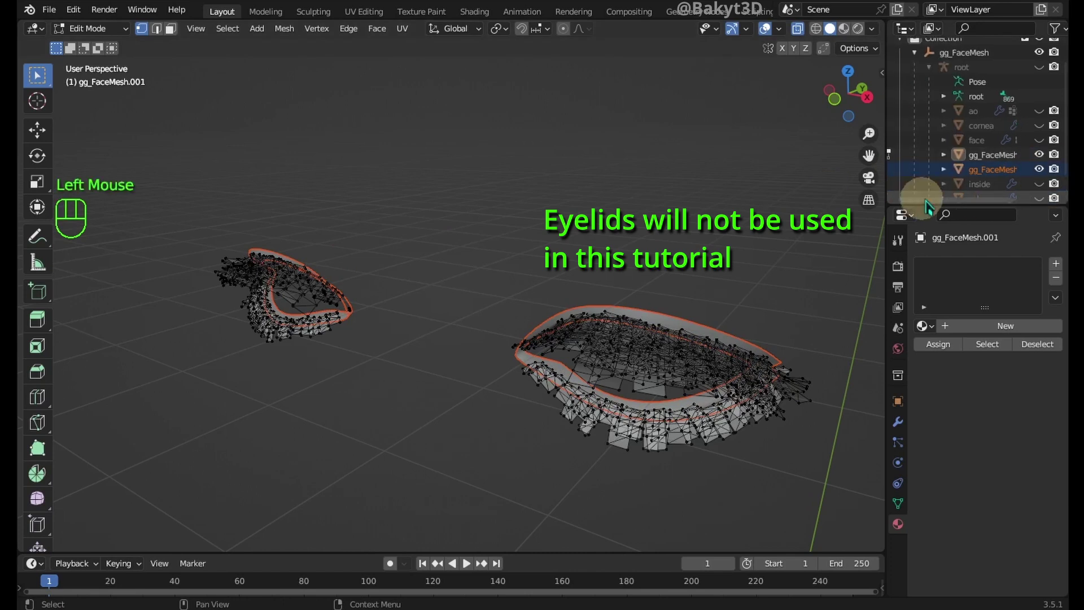
double_click(987, 168)
text(eyelid)
key(Return)
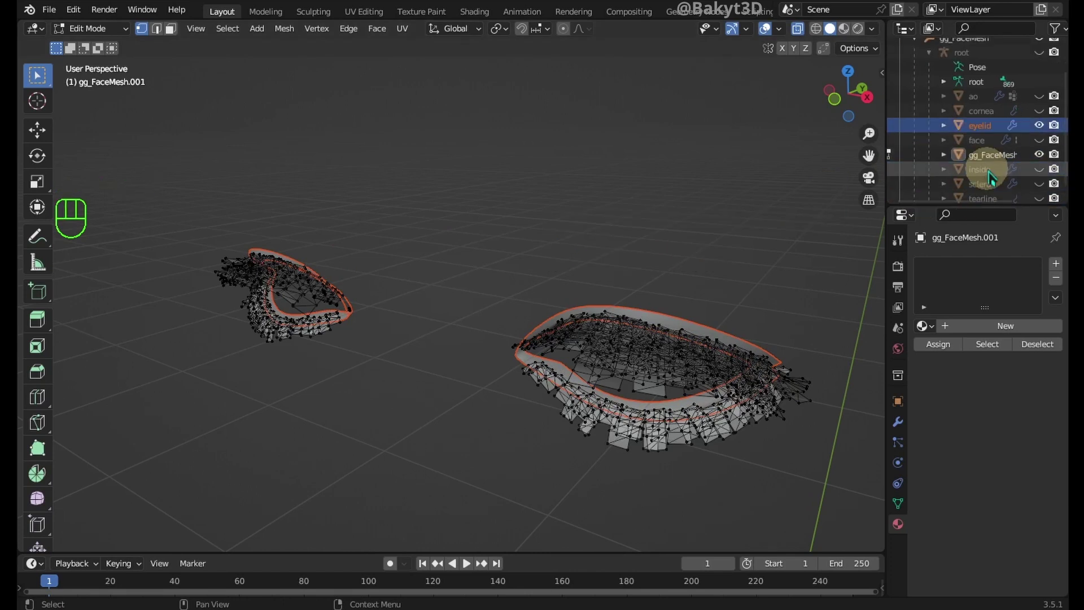
click(1039, 125)
Step: Rename the remaining lash object 'eyelashes' and hide it
middle_drag(621, 271, 851, 261)
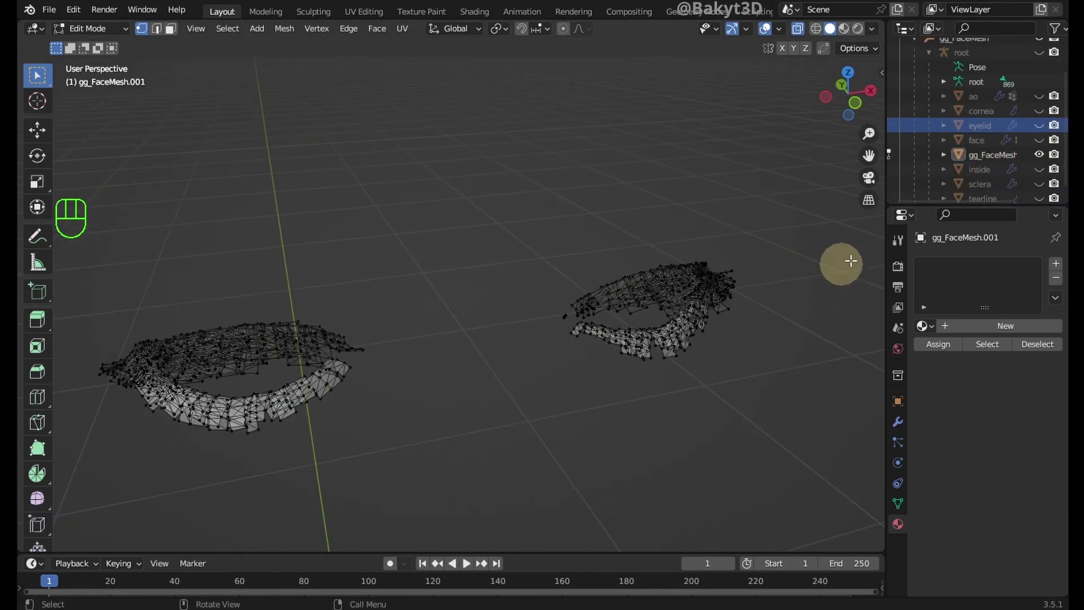
double_click(984, 154)
text(eyelashes)
key(Return)
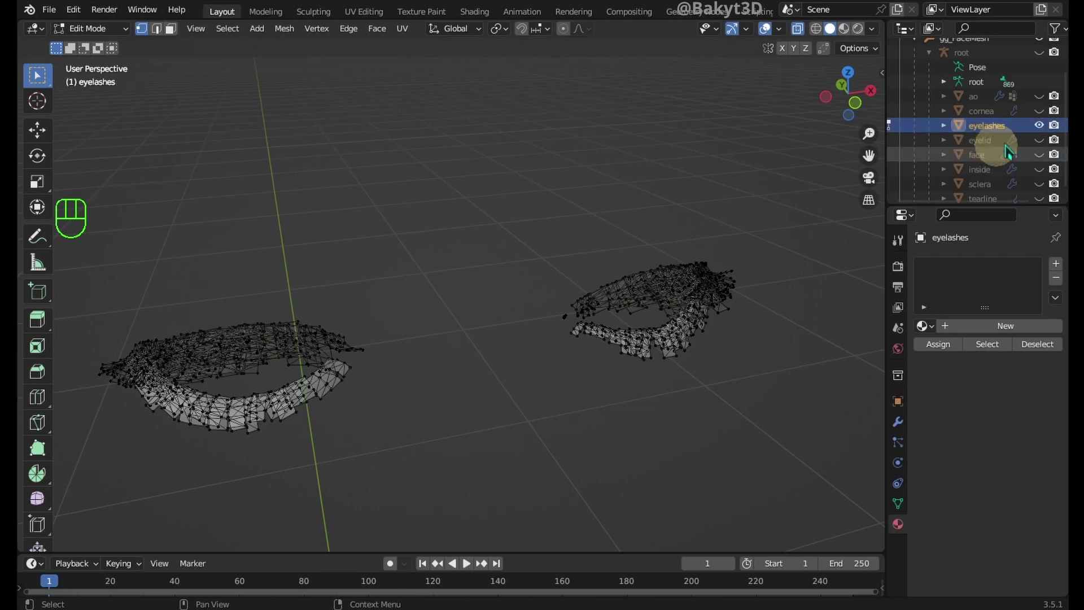
click(1039, 125)
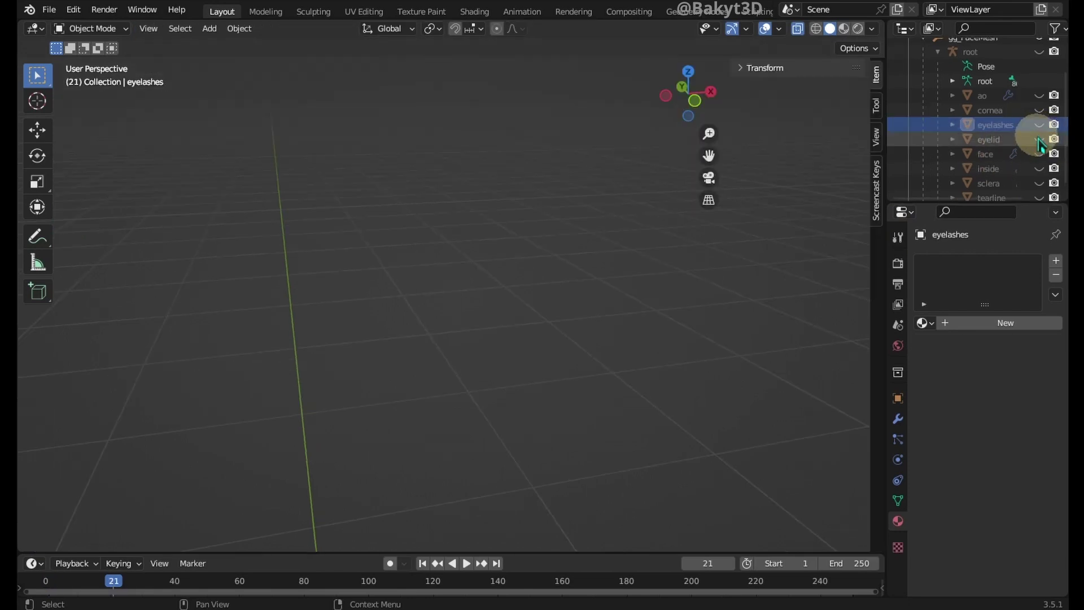
Step: Give the face object a new material and add the FaceColor texture as an image node
click(1039, 153)
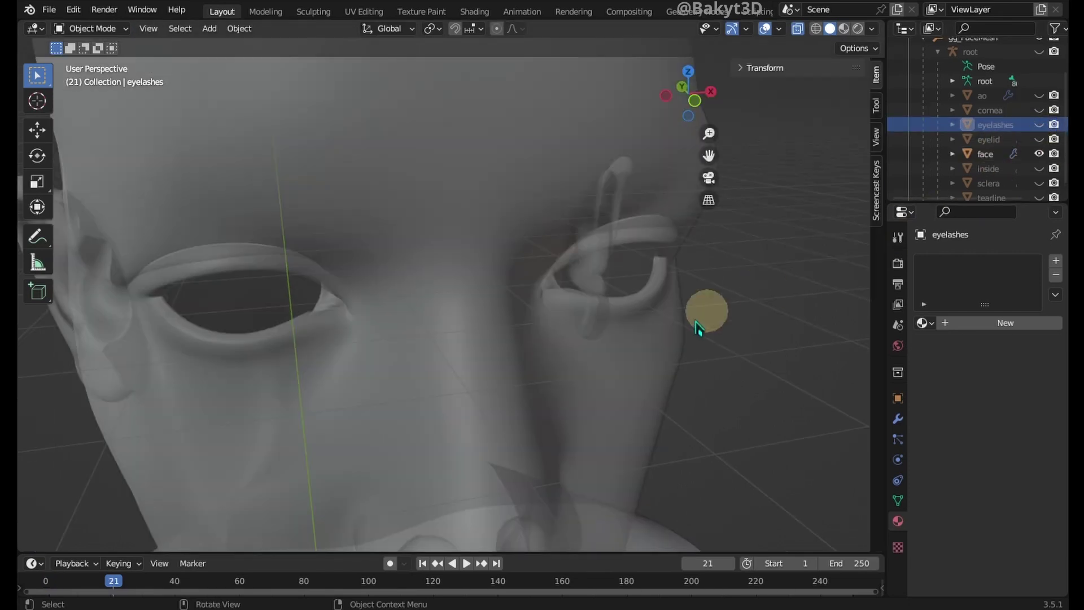
scroll(603, 363, down, 5)
click(603, 363)
click(972, 325)
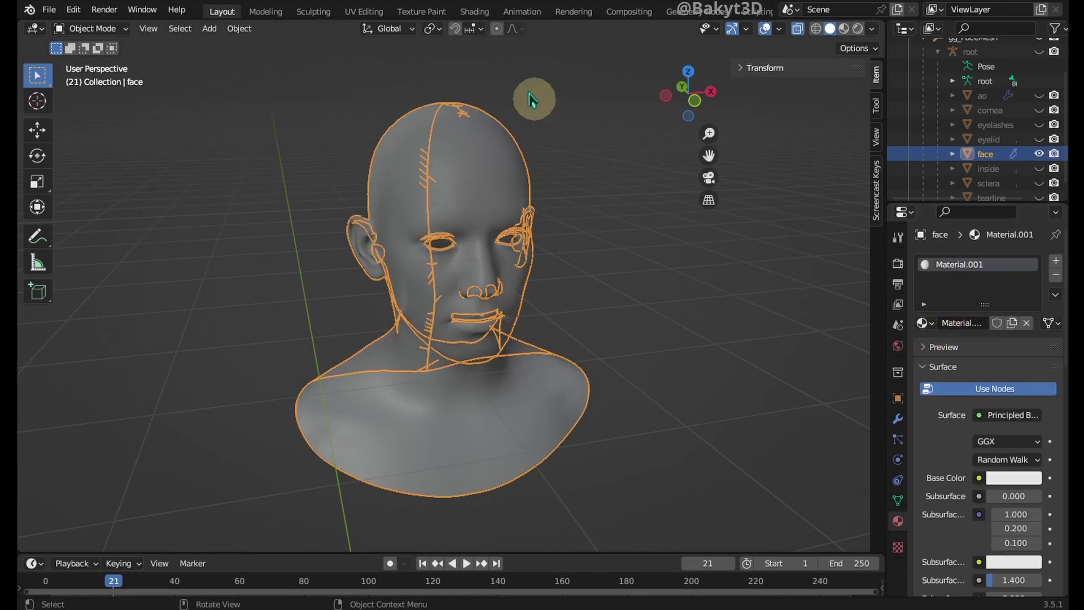
click(473, 12)
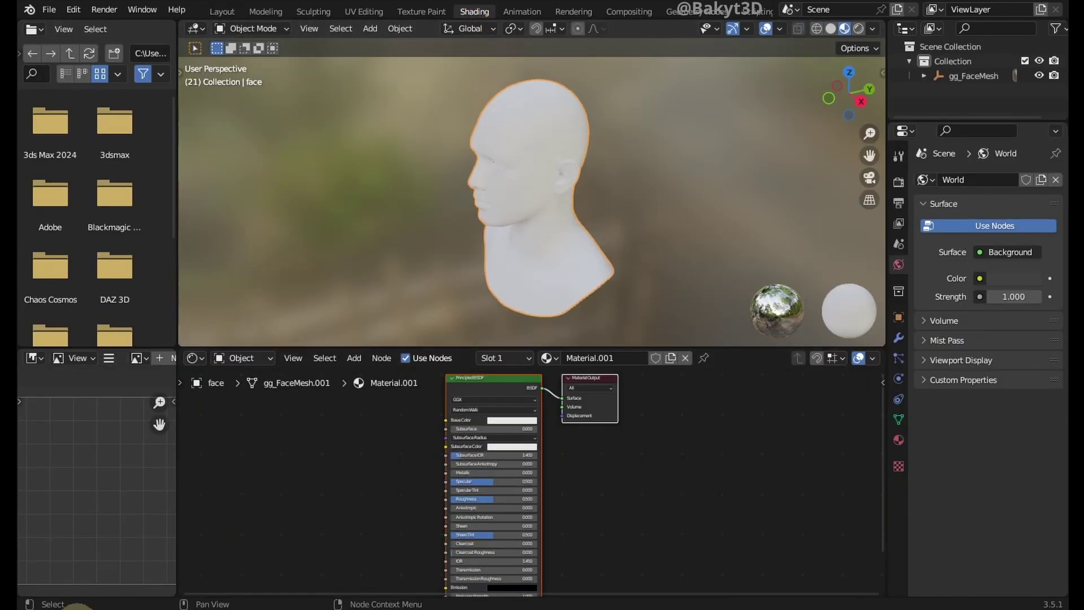
click(172, 587)
drag(729, 161, 280, 497)
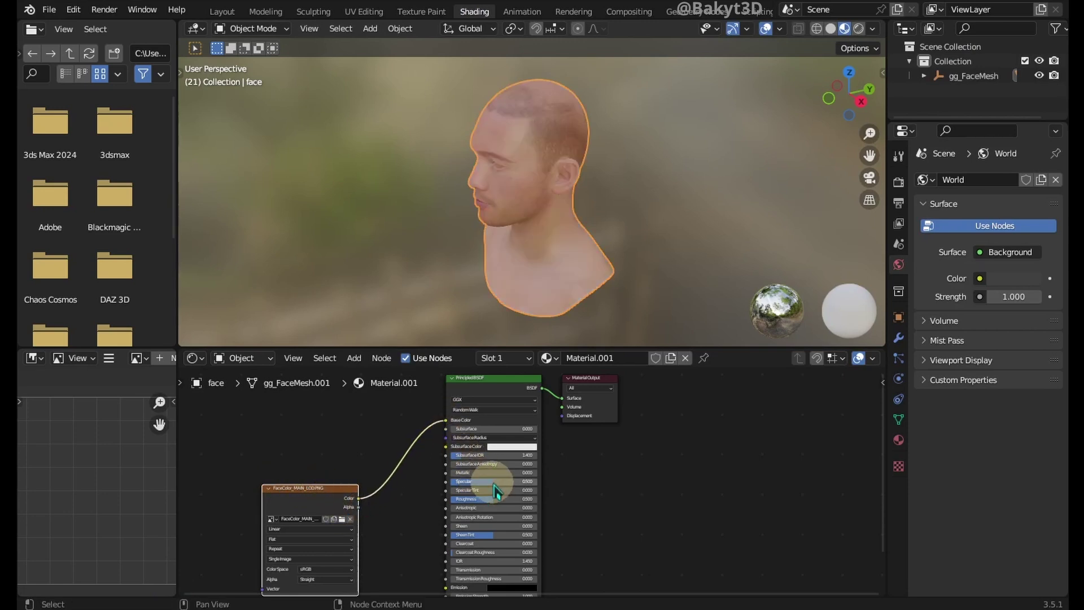
Step: Back in Layout, hide the face object and show the eyelashes object
click(222, 11)
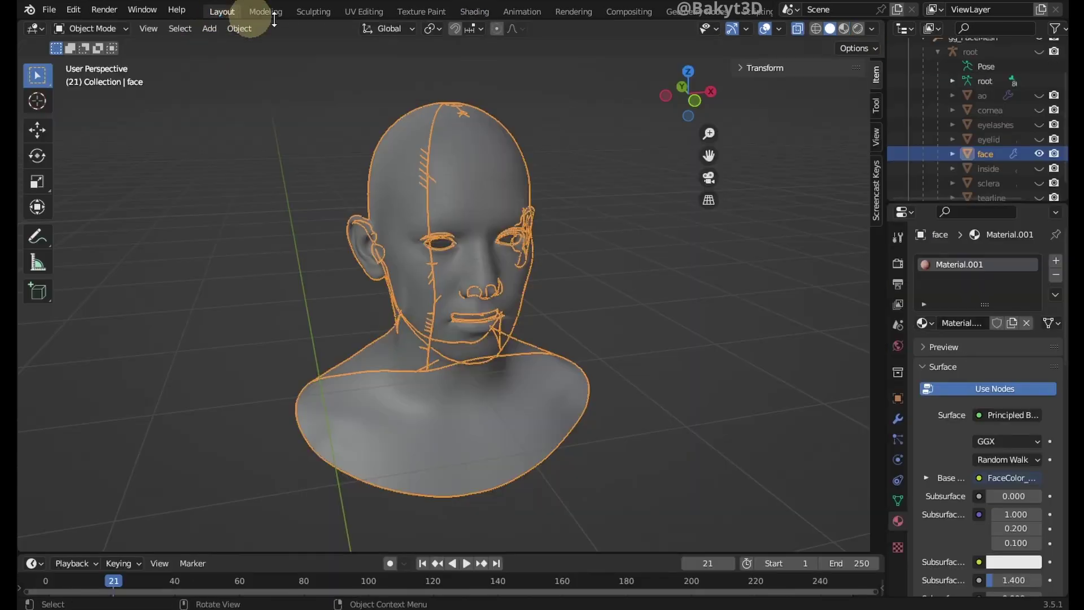
click(1039, 153)
click(1039, 124)
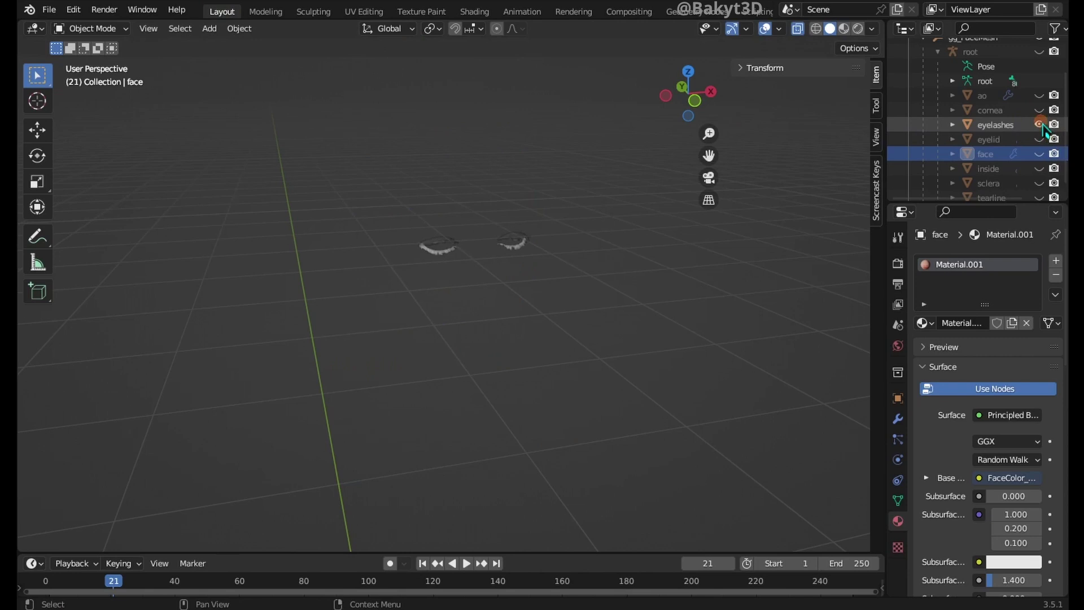
Step: Give the eyelashes a new material and add the Eyelashes_S_Sparse_Coverage texture as an image node
click(474, 11)
click(529, 179)
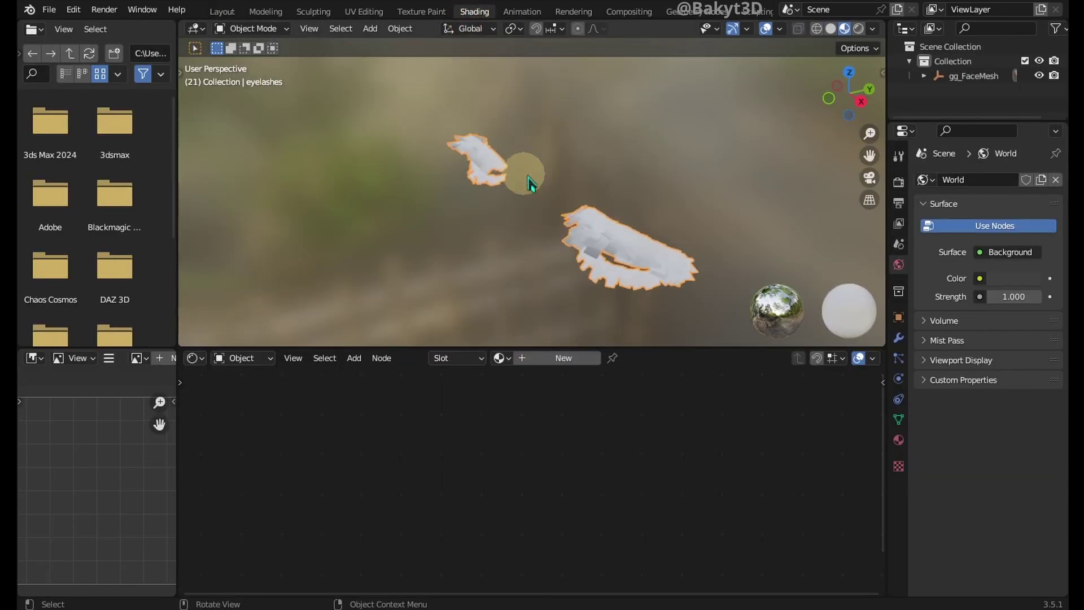
click(898, 440)
click(1007, 242)
click(213, 595)
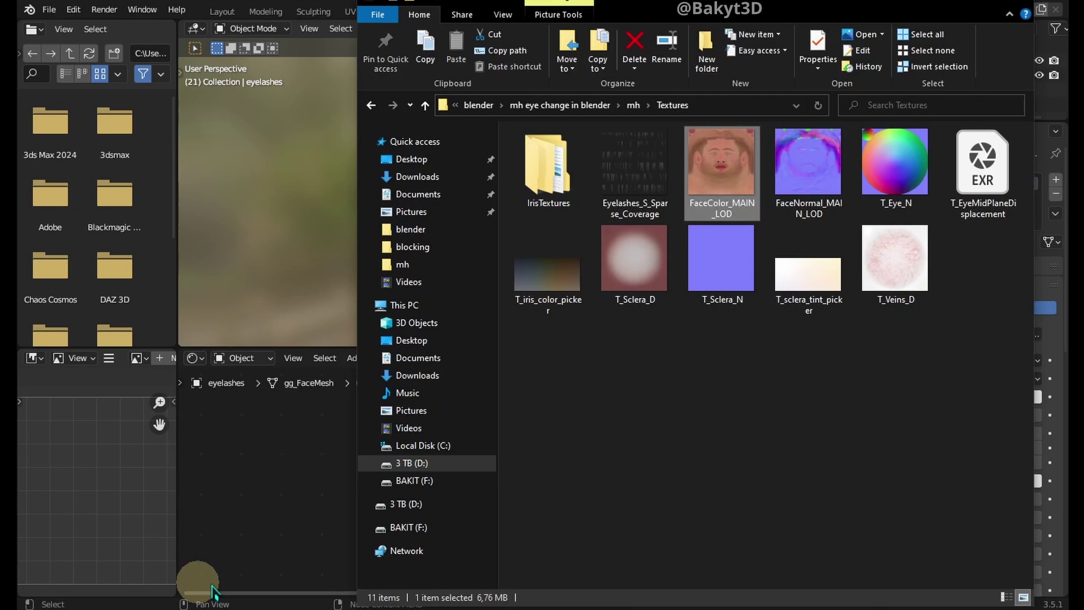
click(562, 170)
drag(562, 169, 338, 497)
Step: Connect the eyelash texture's Color output to the shader's Alpha input
click(392, 497)
scroll(395, 502, up, 1)
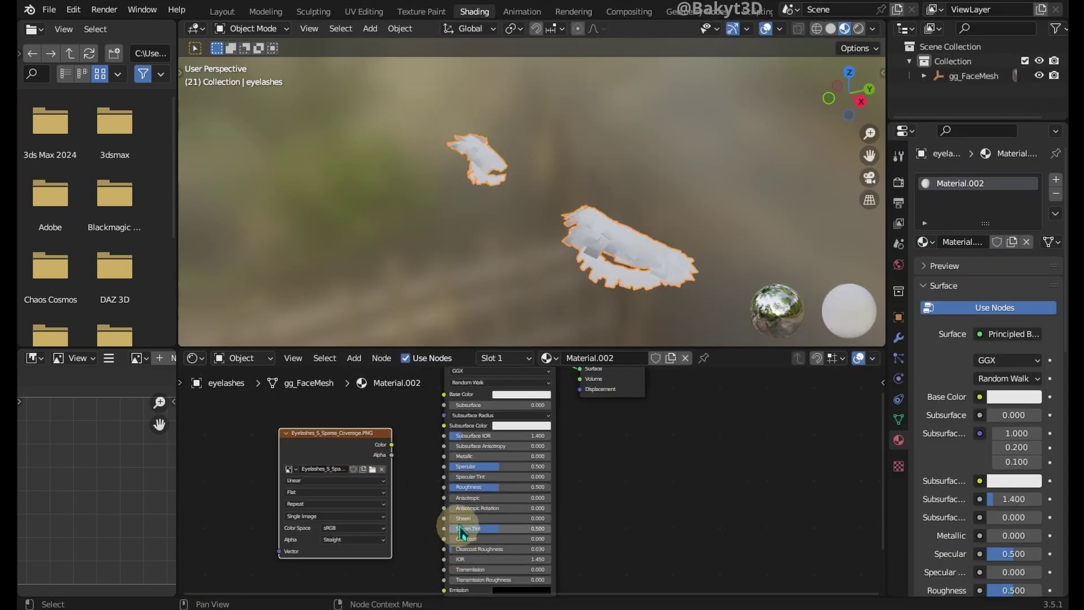
middle_drag(460, 520, 422, 432)
drag(392, 405, 446, 537)
scroll(1022, 468, down, 15)
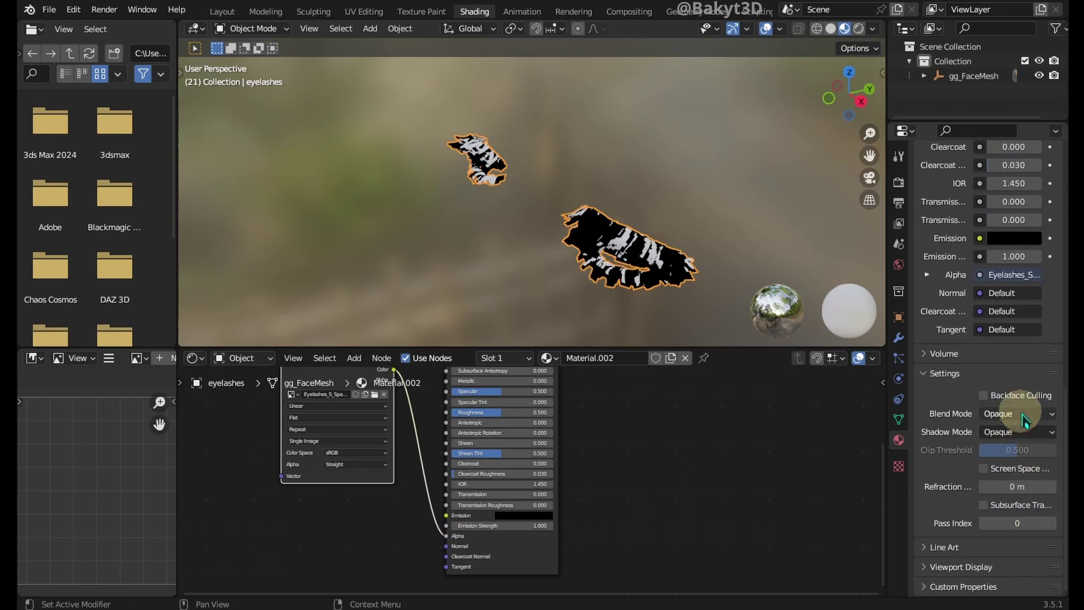
Step: Set Blend Mode to Alpha Blend, Shadow Mode to Alpha Clip, and the texture colour space to Raw
click(1017, 414)
click(1005, 478)
click(1011, 435)
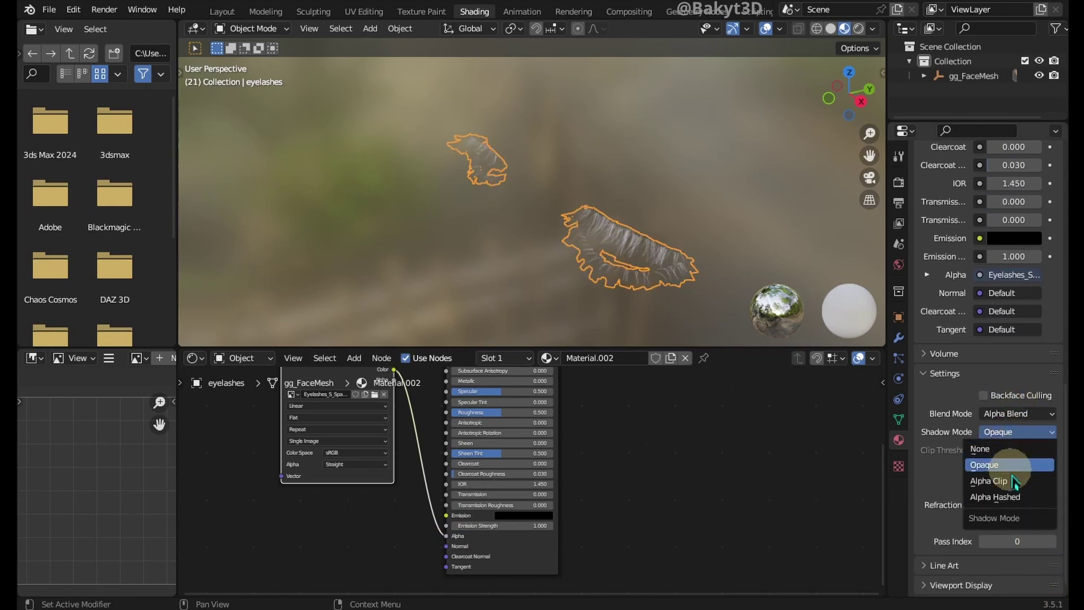
click(1009, 479)
scroll(960, 339, down, 1)
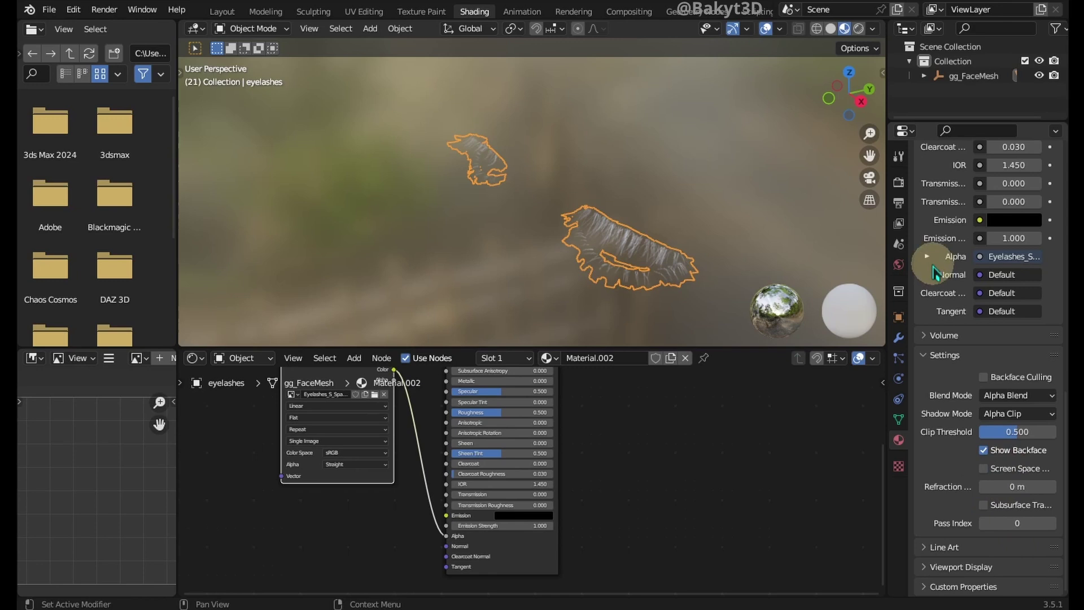
click(926, 256)
click(1034, 366)
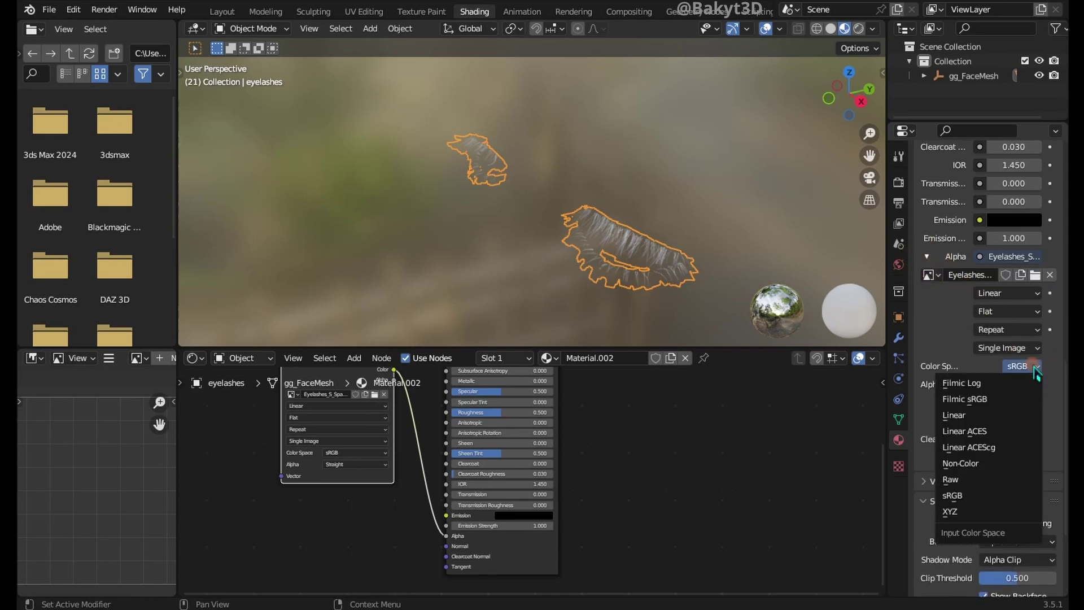
click(972, 479)
Step: Set the eyelash material's Base Color to black
scroll(982, 451, up, 10)
click(1010, 369)
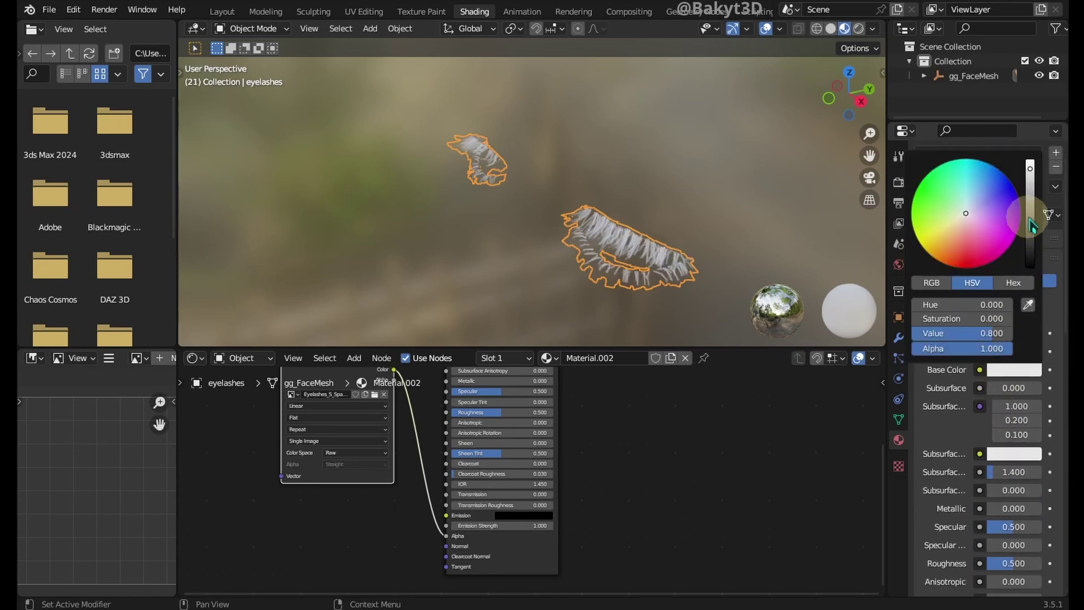
drag(1030, 226, 1031, 267)
Step: Expand the gg_FaceMesh hierarchy and hide the eyelashes object
drag(971, 119, 971, 186)
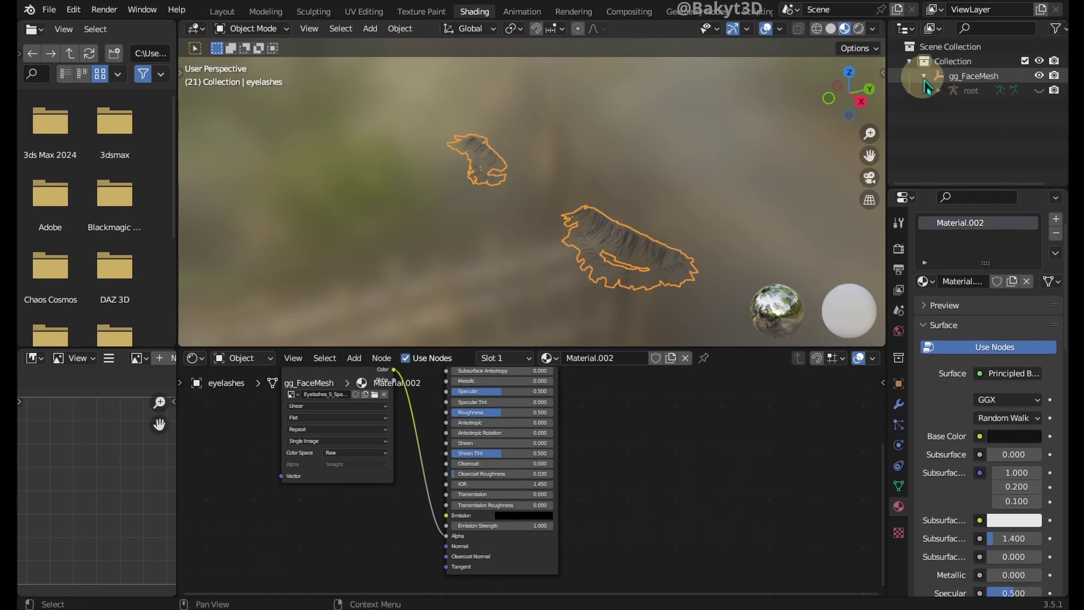
click(924, 84)
click(1039, 162)
scroll(1031, 151, down, 2)
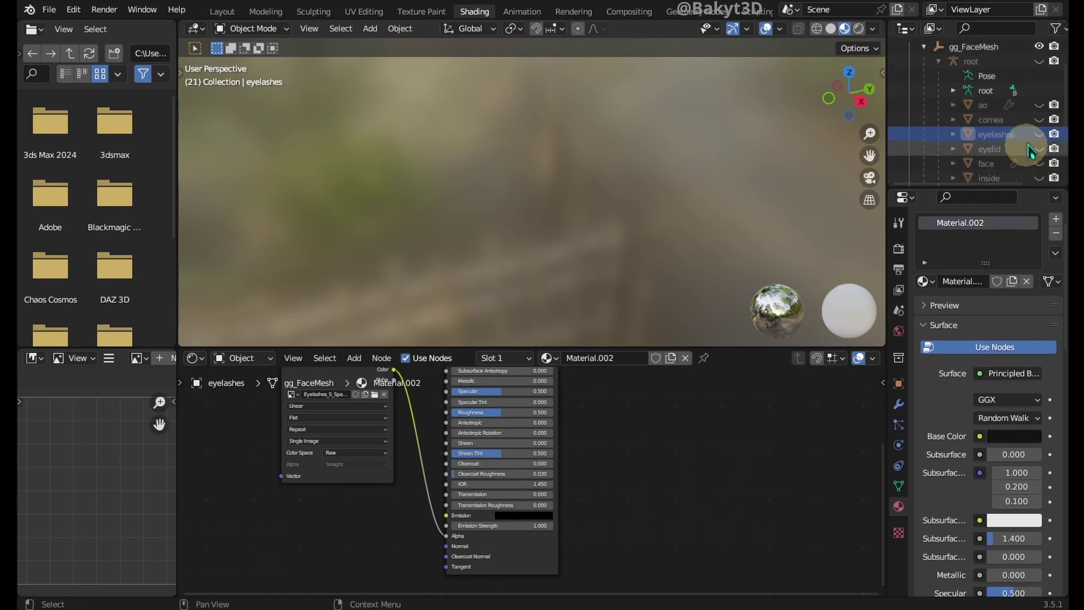
Step: Show the cornea, then duplicate its central iris faces and separate them into a new object
click(990, 119)
click(1039, 119)
click(221, 11)
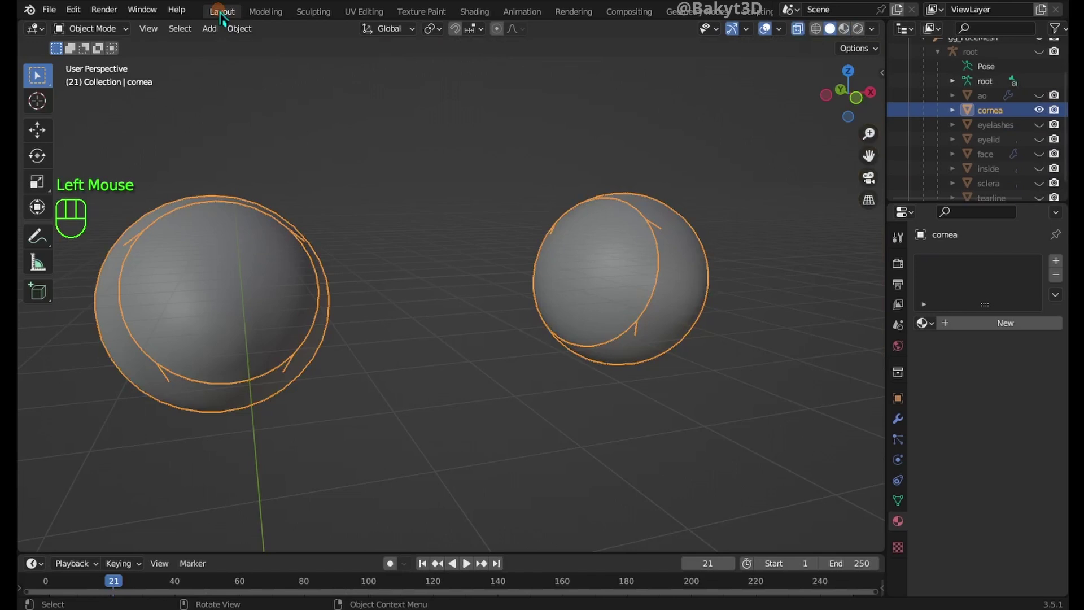
key(Tab)
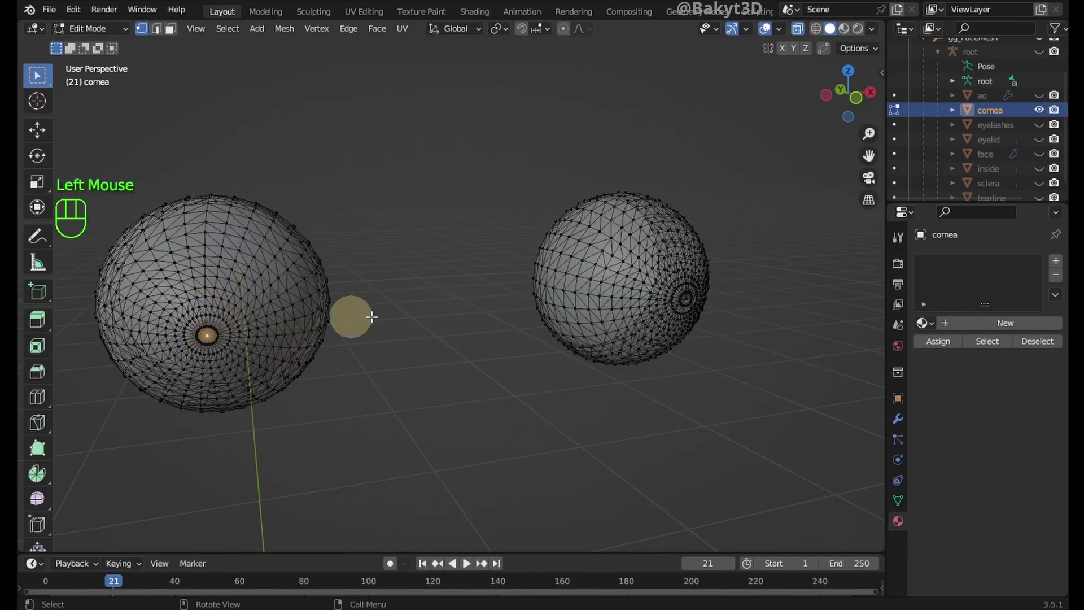
ctrl+click(680, 301)
key(ctrl+KP_Add)
key(ctrl+KP_Add)
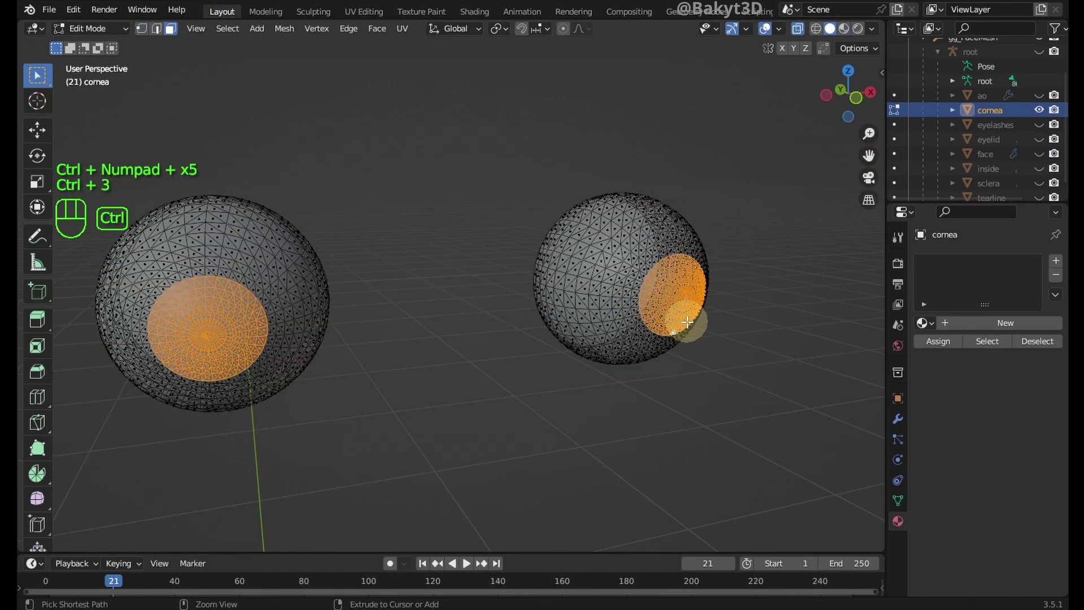
key(shift+d)
right_click(687, 323)
key(p)
click(687, 322)
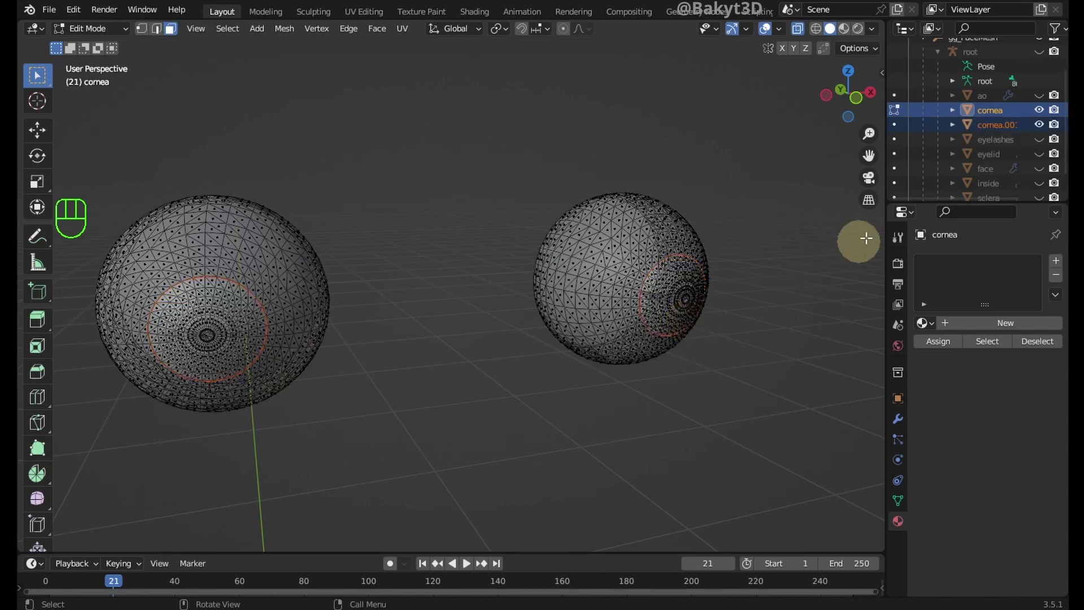
Step: Rename the new object to iris and hide the cornea
double_click(990, 124)
scroll(990, 124, down, 1)
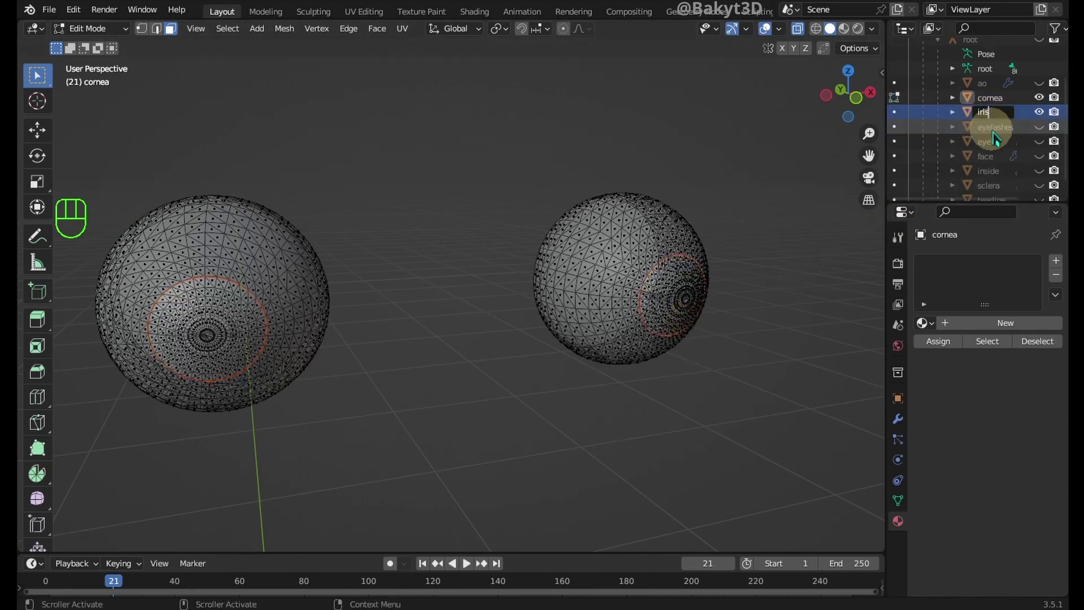
key(Return)
click(1039, 97)
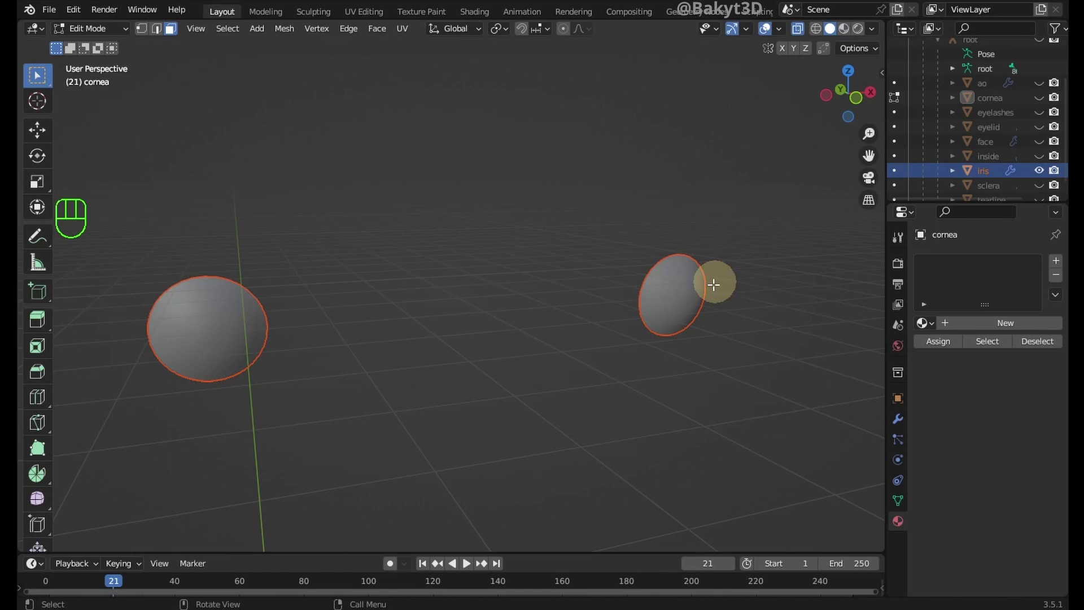
key(Tab)
key(Tab)
key(Tab)
Step: Delete the left-hand piece of the iris mesh
click(685, 294)
key(Tab)
click(207, 329)
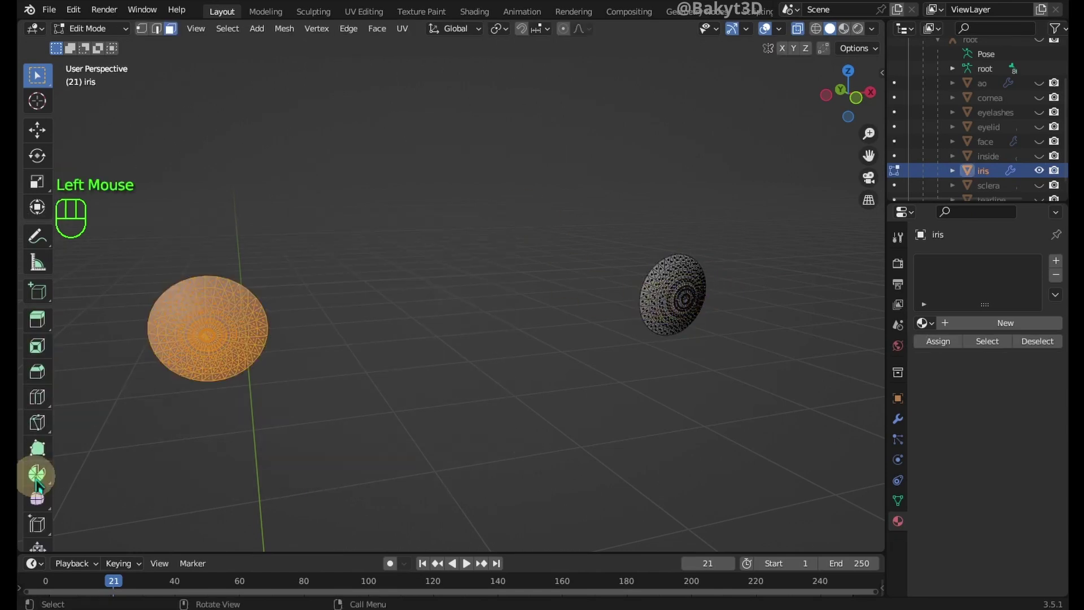
key(Delete)
click(317, 358)
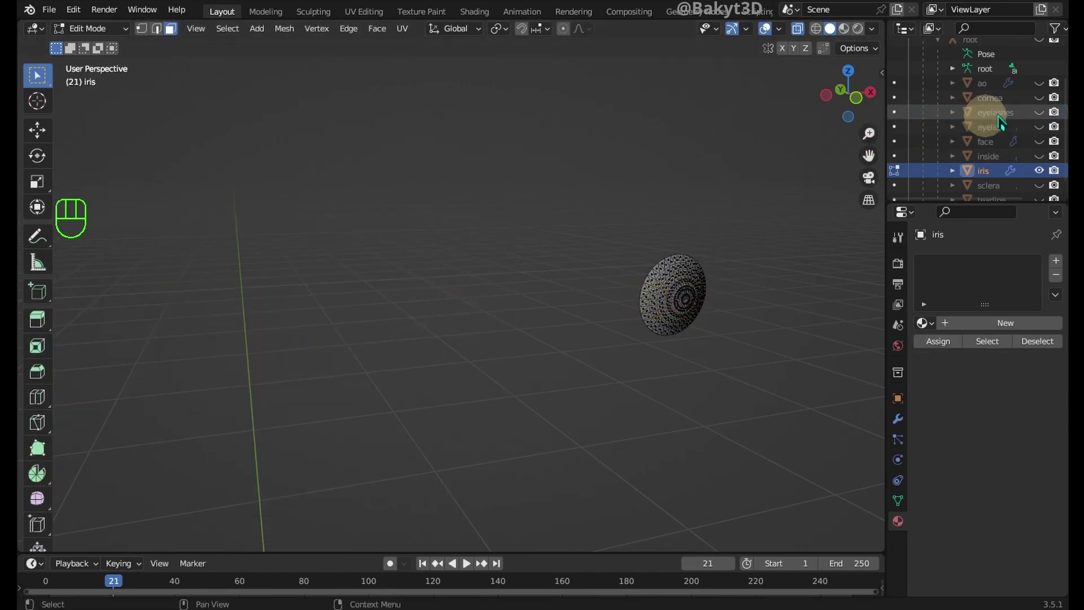
Step: Show the cornea again and split the viewport into four views framed on the iris
click(1039, 97)
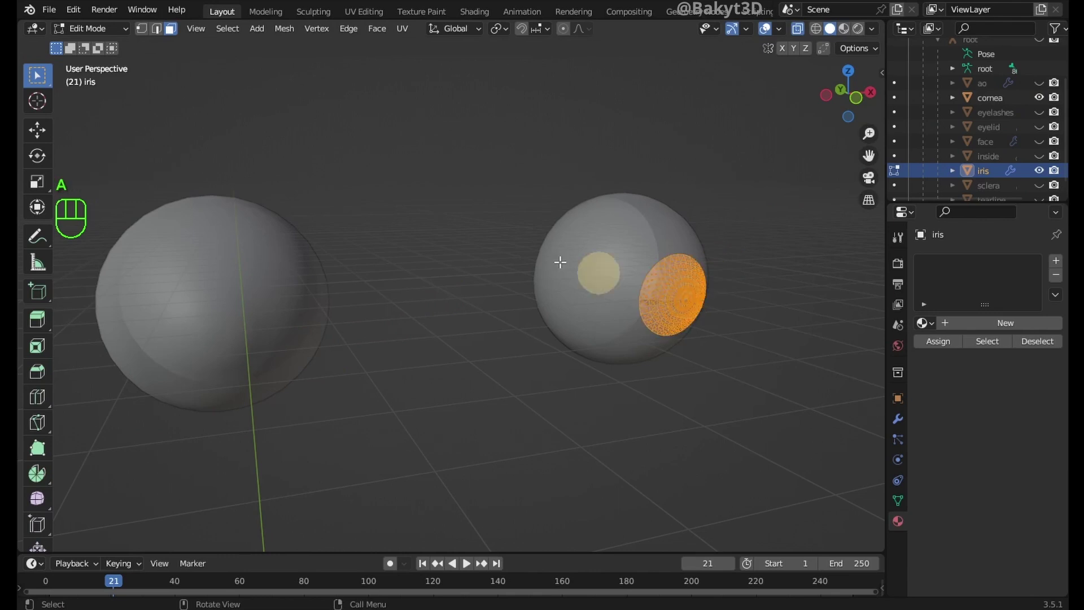
click(196, 28)
mouse_move(362, 353)
click(395, 354)
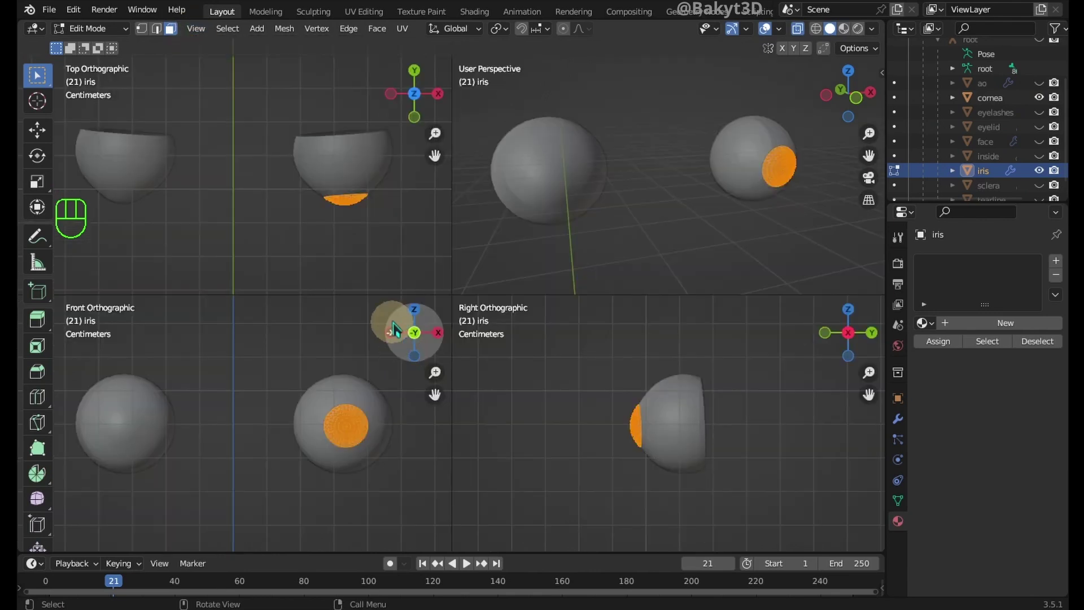
key(KP_Decimal)
key(KP_Decimal)
key(KP_Decimal)
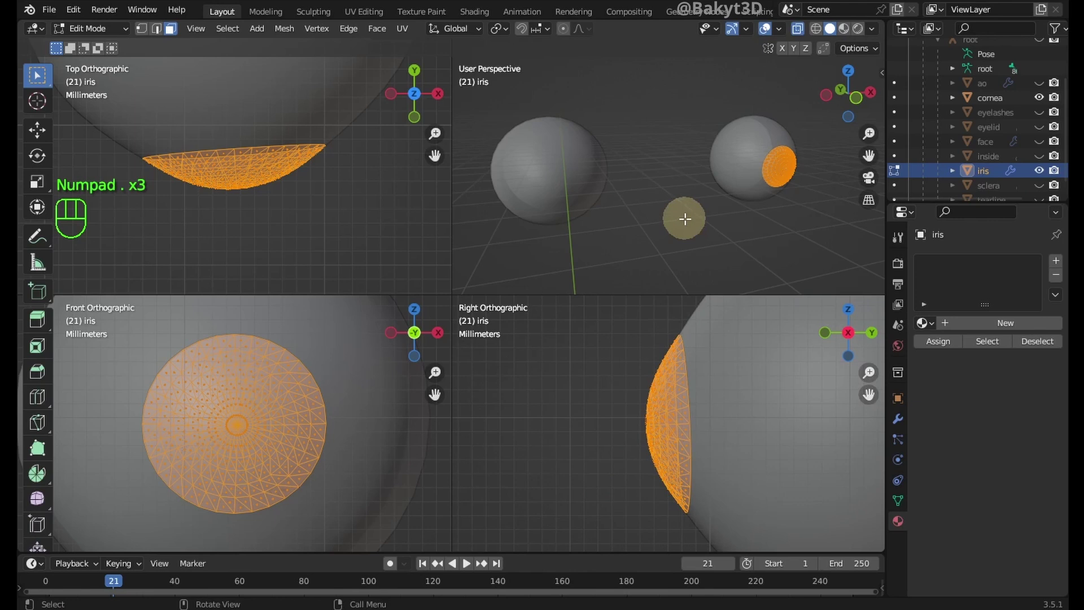
key(KP_Decimal)
Step: Using Normal orientation, push the iris centre vertex inward along Z with proportional falloff
click(477, 29)
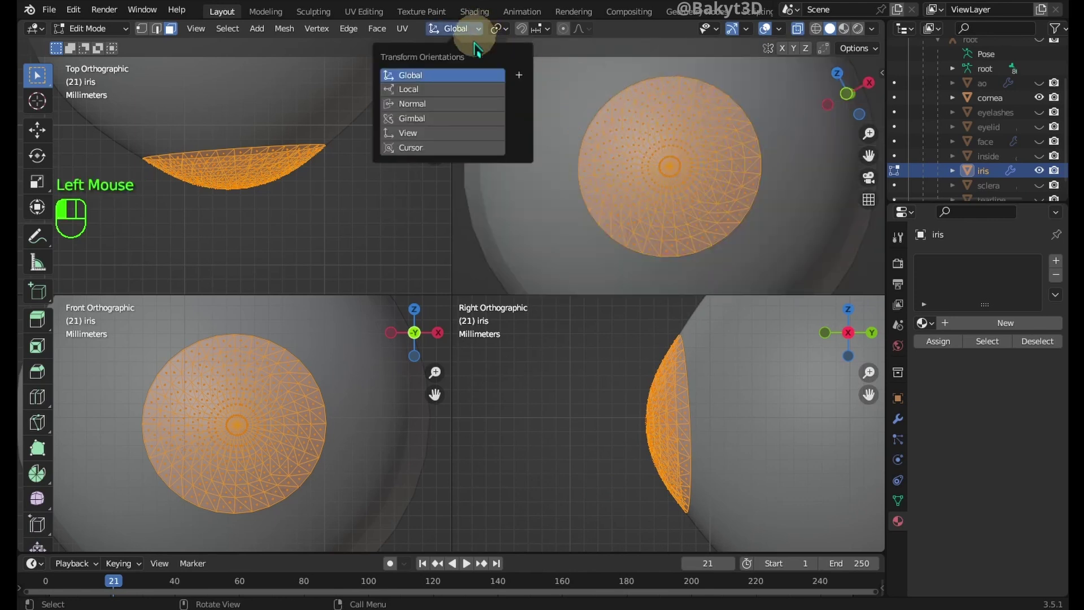
click(455, 111)
key(1)
click(670, 167)
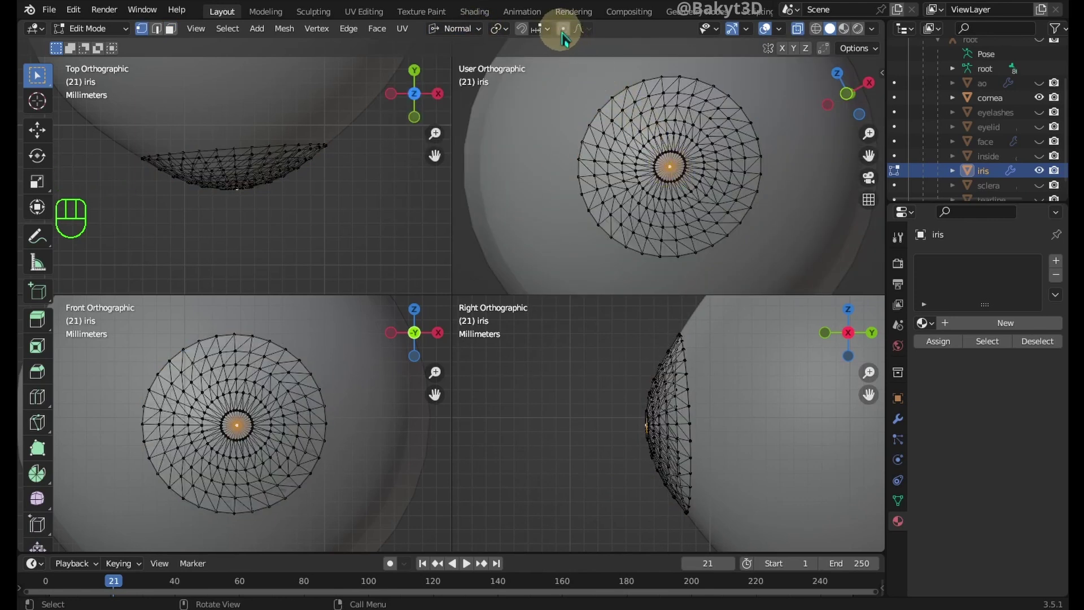
key(g)
key(z)
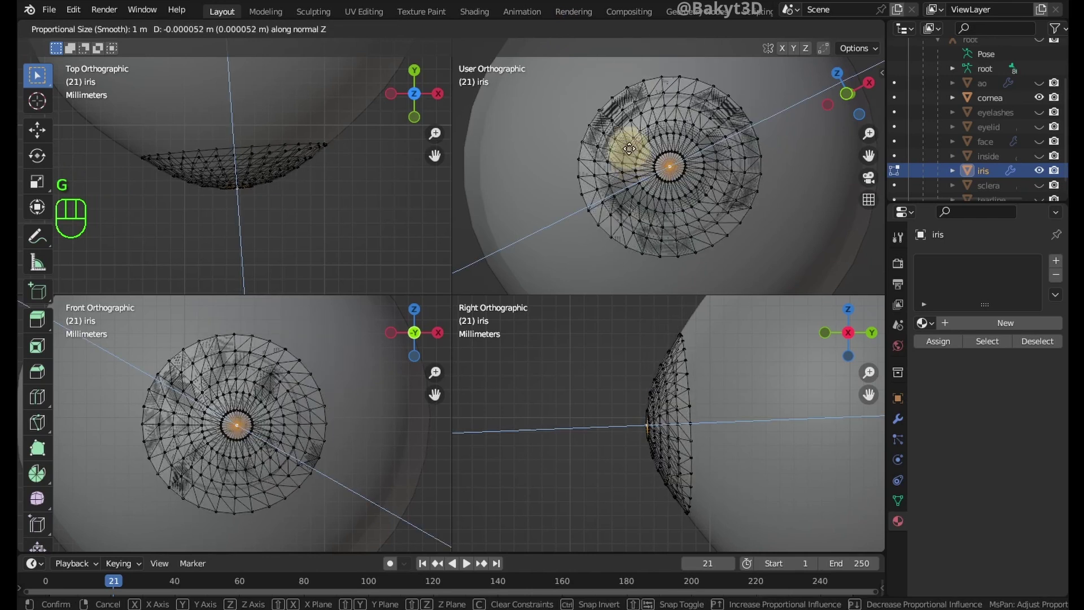
scroll(615, 175, up, 20)
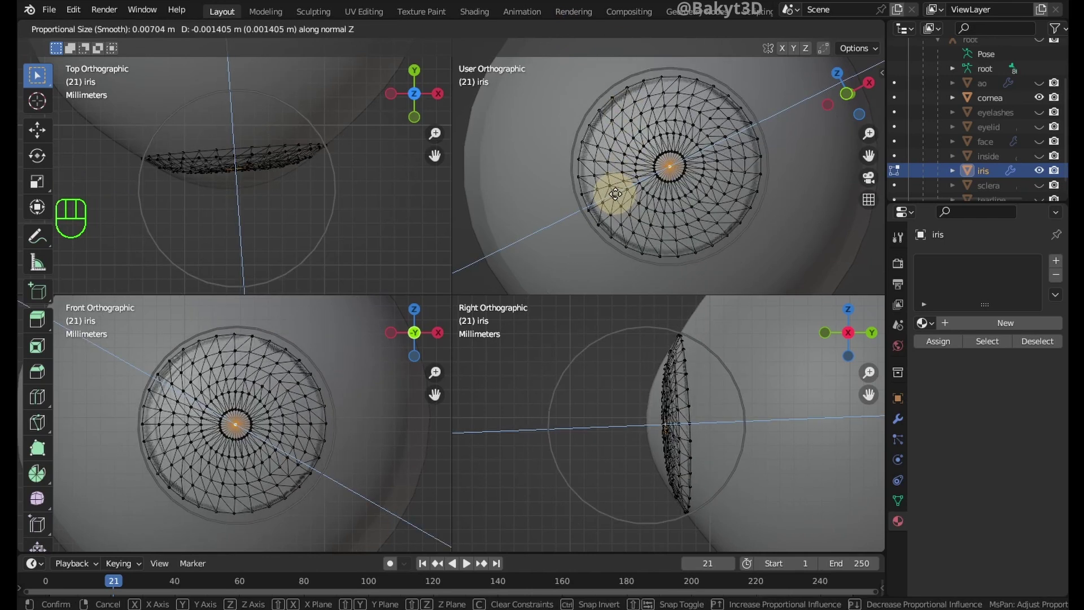
scroll(614, 158, down, 2)
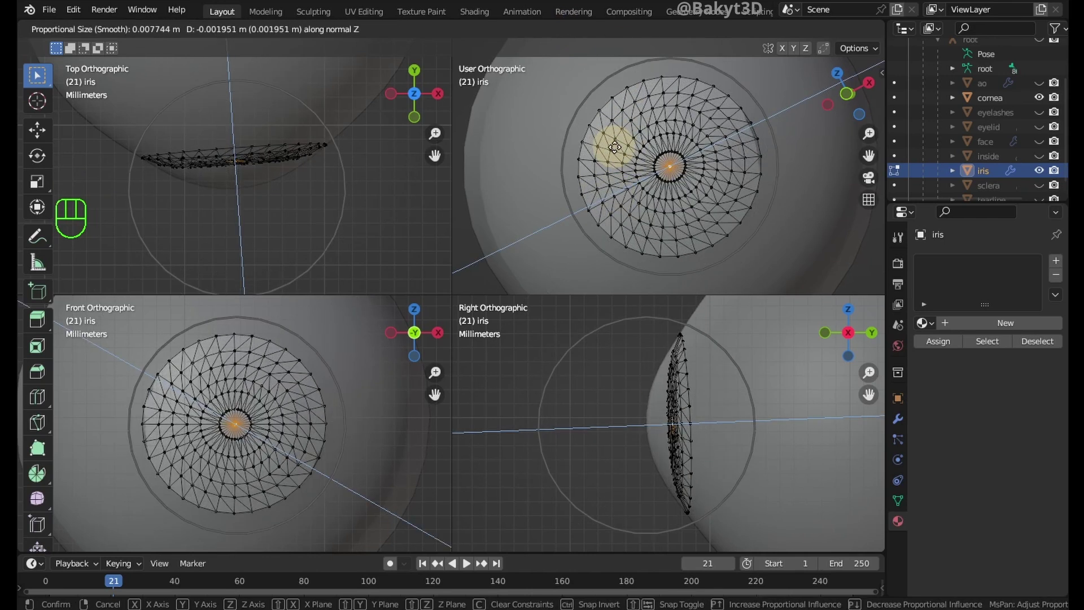
click(618, 49)
key(Tab)
click(475, 11)
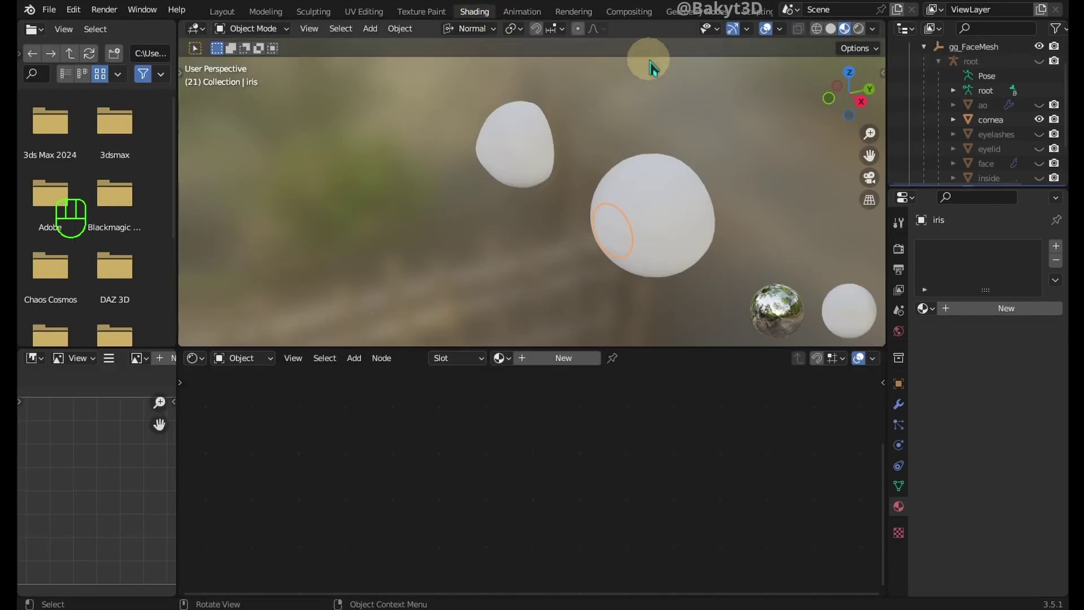
Step: Open T_Iris_A_M.PNG in Photoshop, flatten it, and split it into separate channel documents
click(1039, 119)
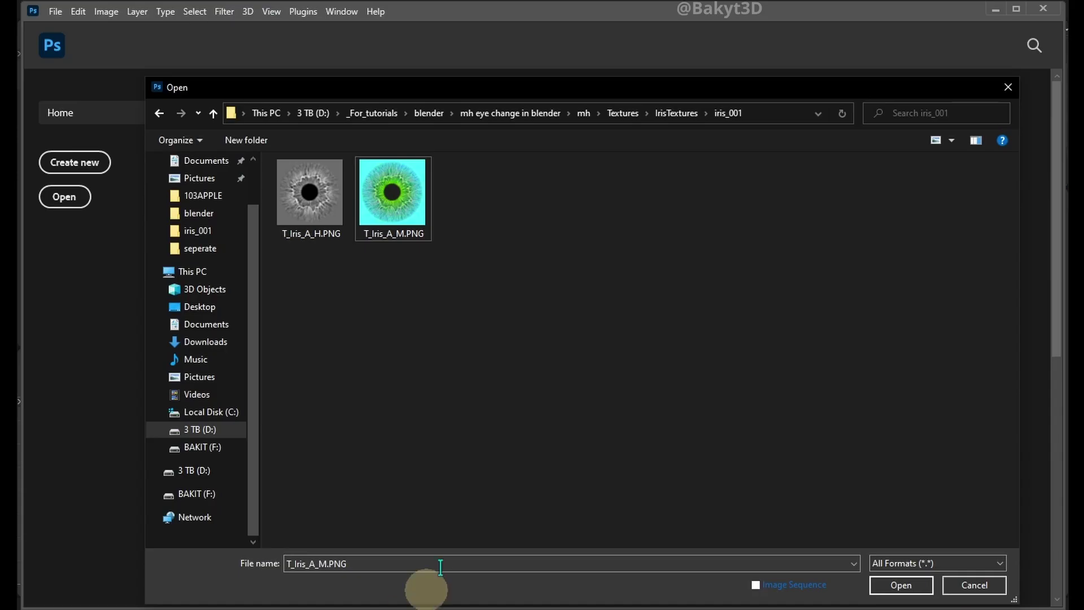
double_click(398, 217)
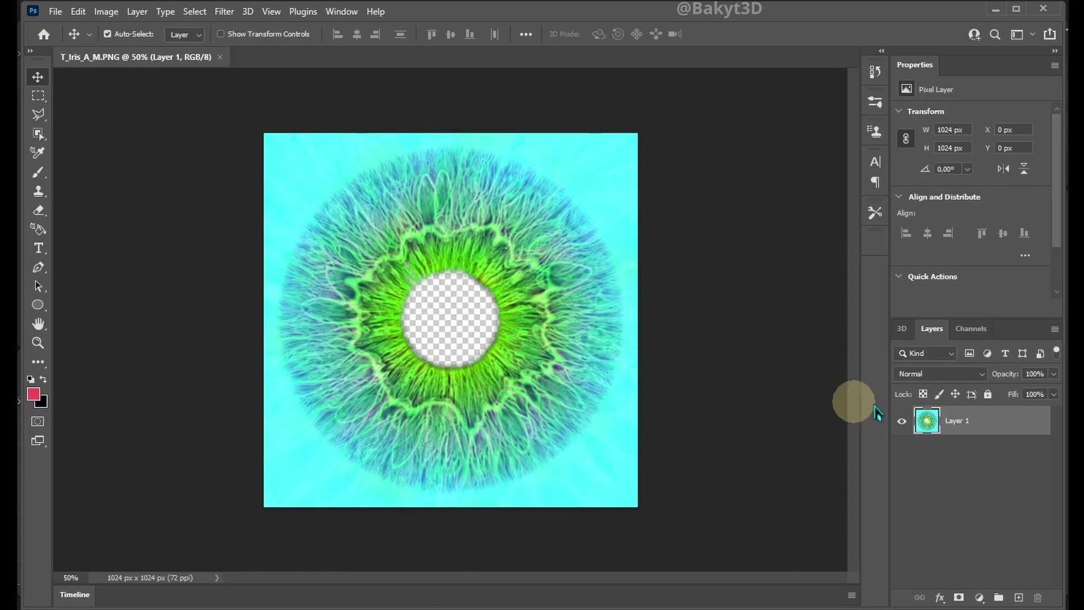
right_click(960, 424)
click(917, 451)
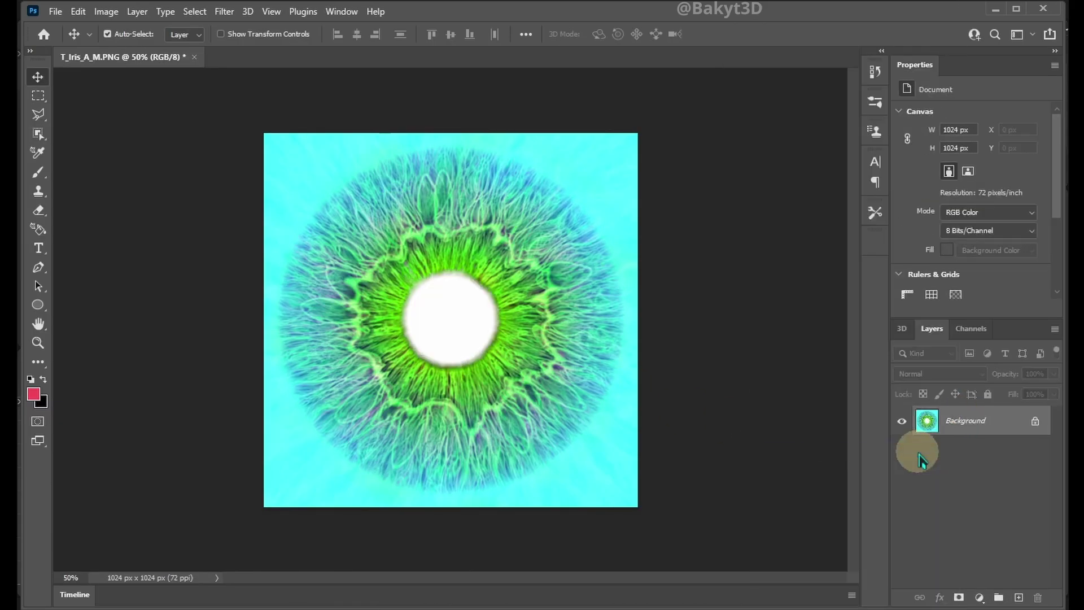
click(971, 330)
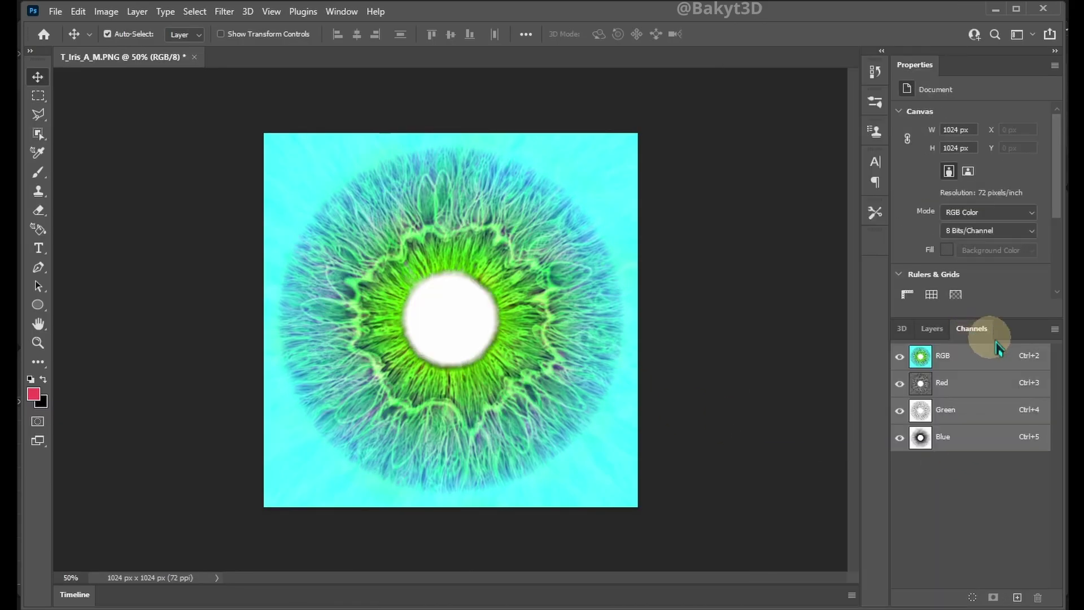
click(1053, 330)
click(1037, 446)
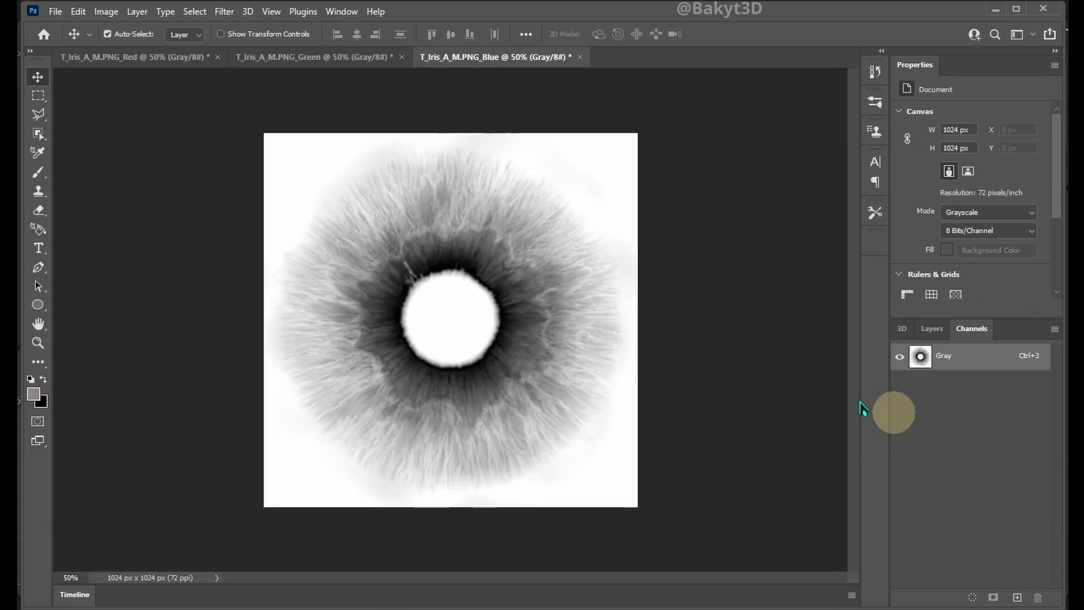
Step: Save a JPEG copy of the Red channel over iris outer.jpg in the seperate folder
click(141, 57)
click(55, 11)
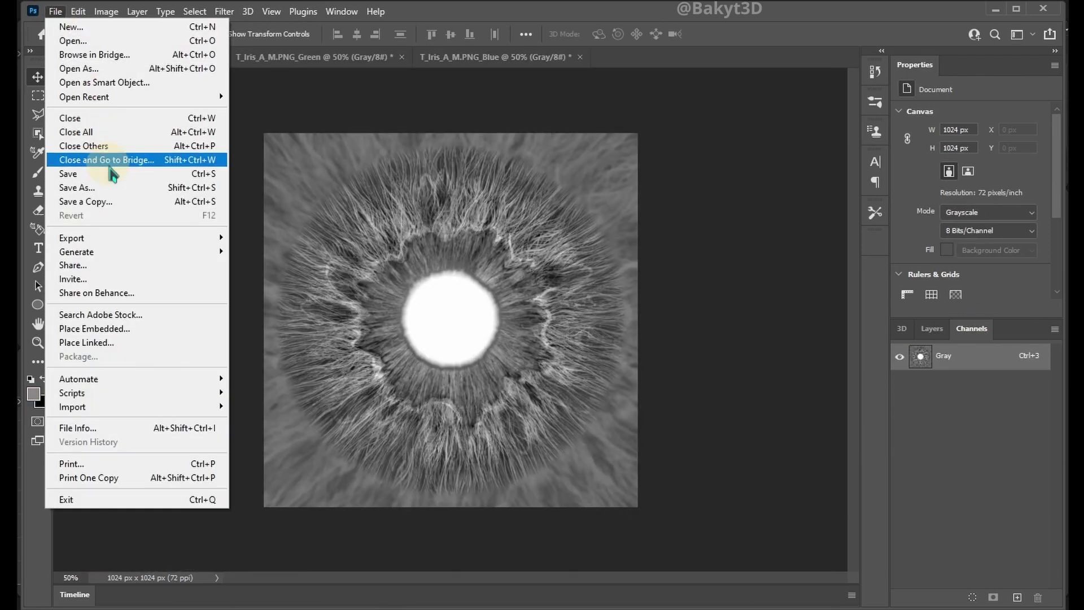
click(107, 202)
click(315, 474)
click(242, 324)
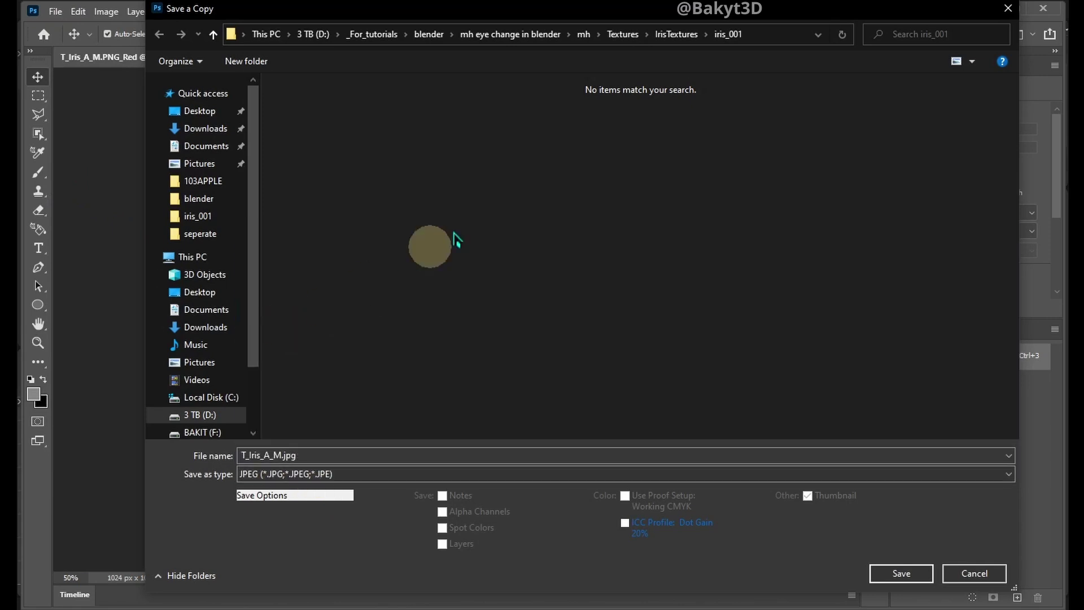
click(680, 35)
double_click(330, 119)
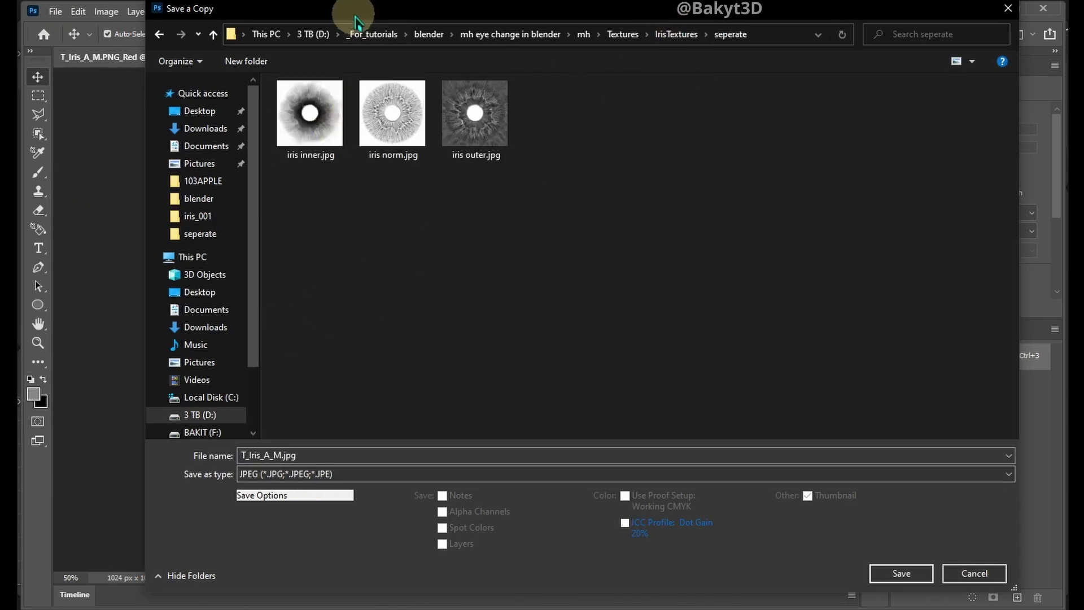
drag(354, 16, 707, 131)
double_click(829, 228)
click(631, 306)
click(795, 174)
click(483, 59)
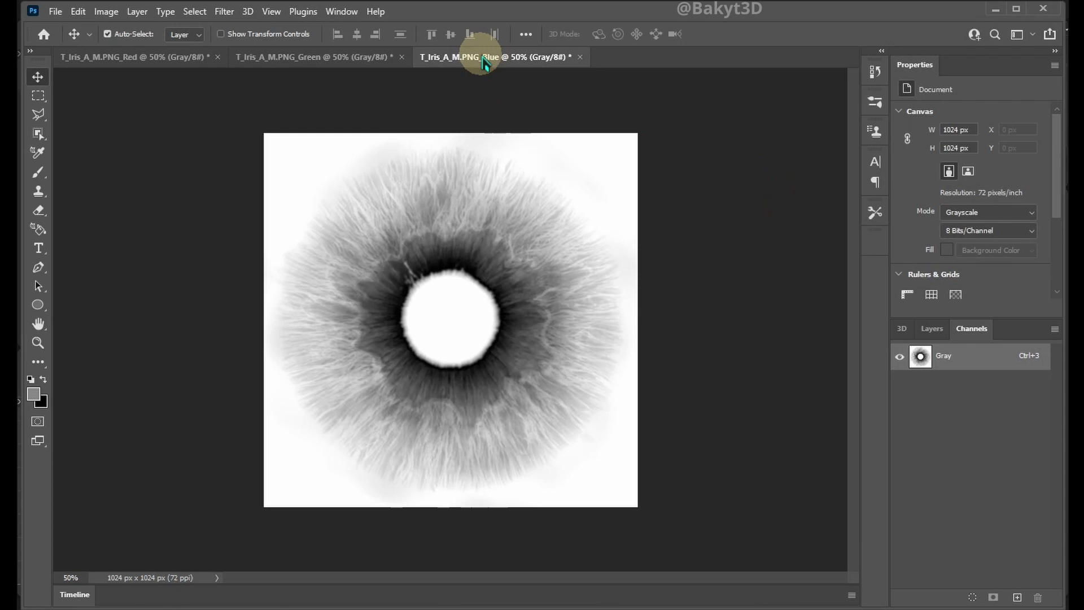
click(316, 60)
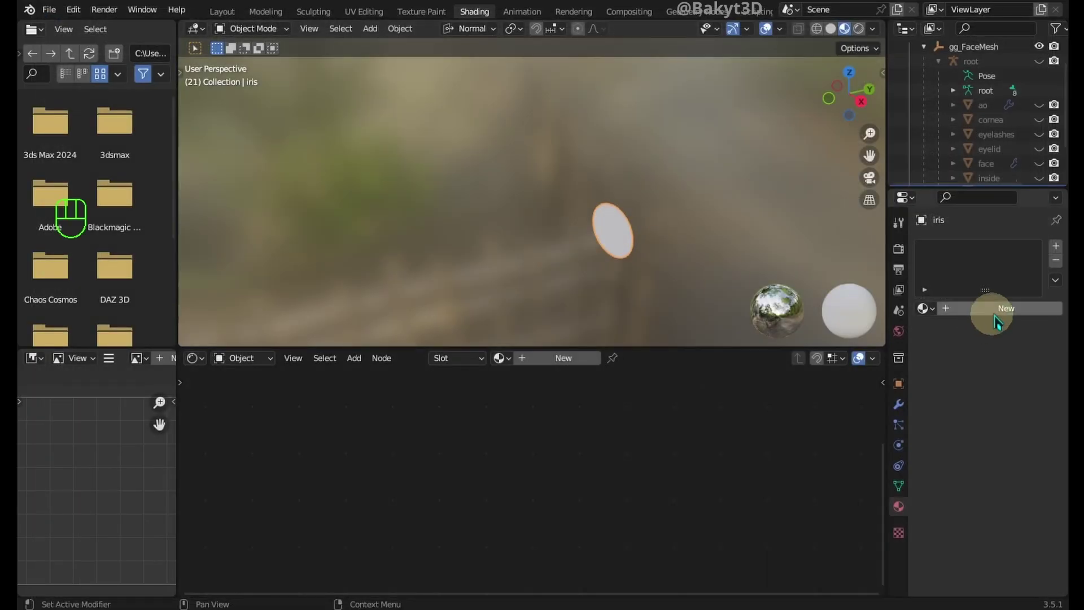
Step: Add a new material named 'iris Material' to the iris
click(951, 309)
text(iris Material)
key(Return)
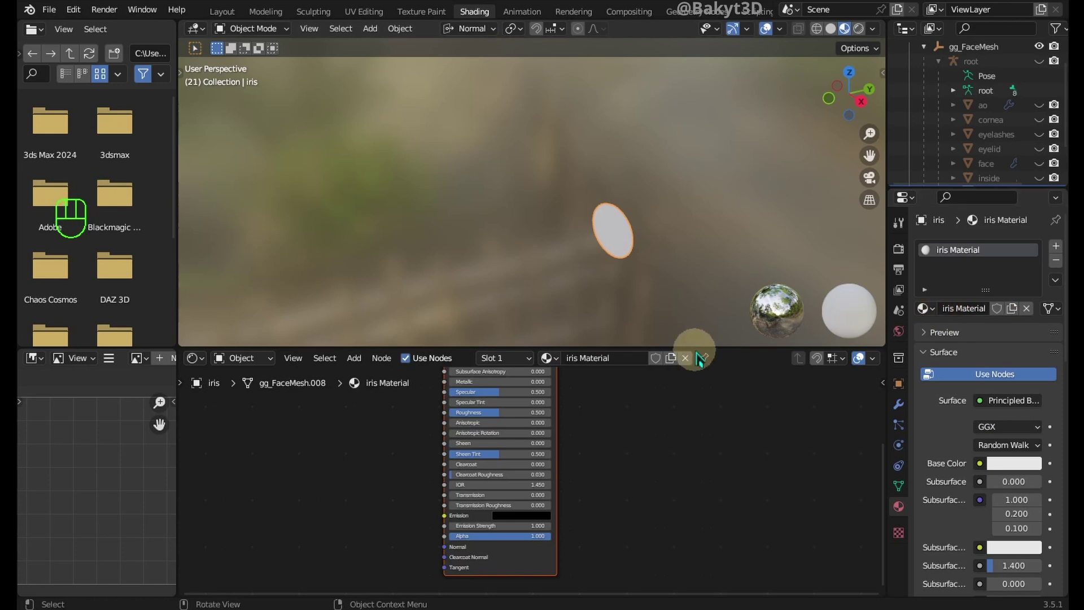
drag(703, 348, 703, 215)
middle_drag(703, 218, 830, 341)
scroll(573, 366, up, 2)
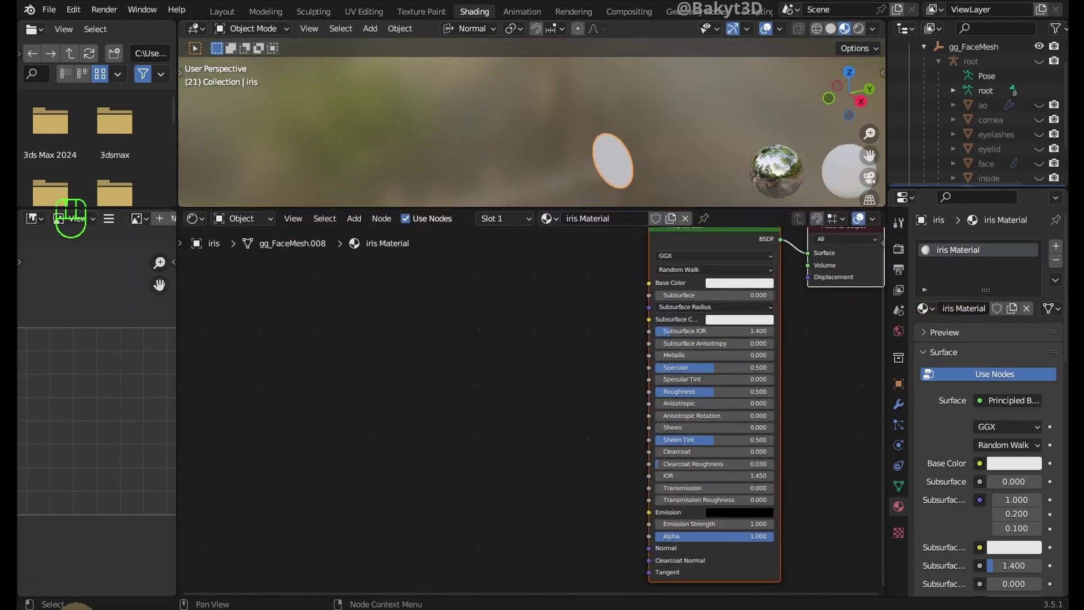
Step: Add iris outer.jpg, iris inner.jpg, iris norm.jpg and T_Iris_A_M.PNG as image texture nodes
key(alt+Tab)
drag(741, 283, 326, 336)
drag(590, 317, 285, 477)
drag(659, 305, 249, 392)
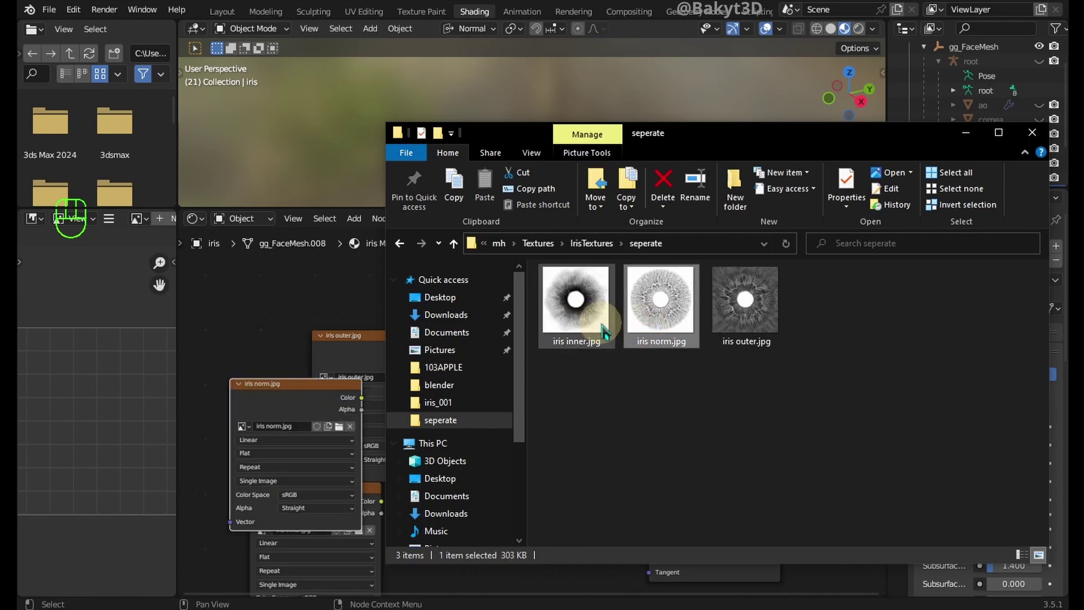
click(591, 243)
double_click(567, 290)
drag(661, 334, 258, 344)
Step: Link T_Iris_A_M.PNG's Alpha to the shader's Alpha input
click(965, 134)
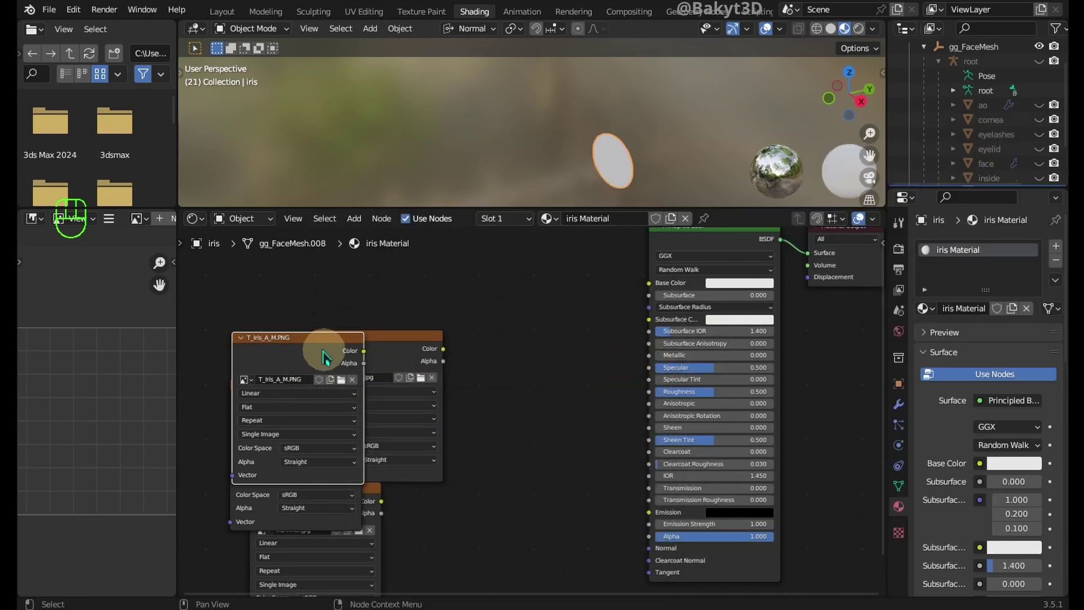
drag(326, 356, 649, 536)
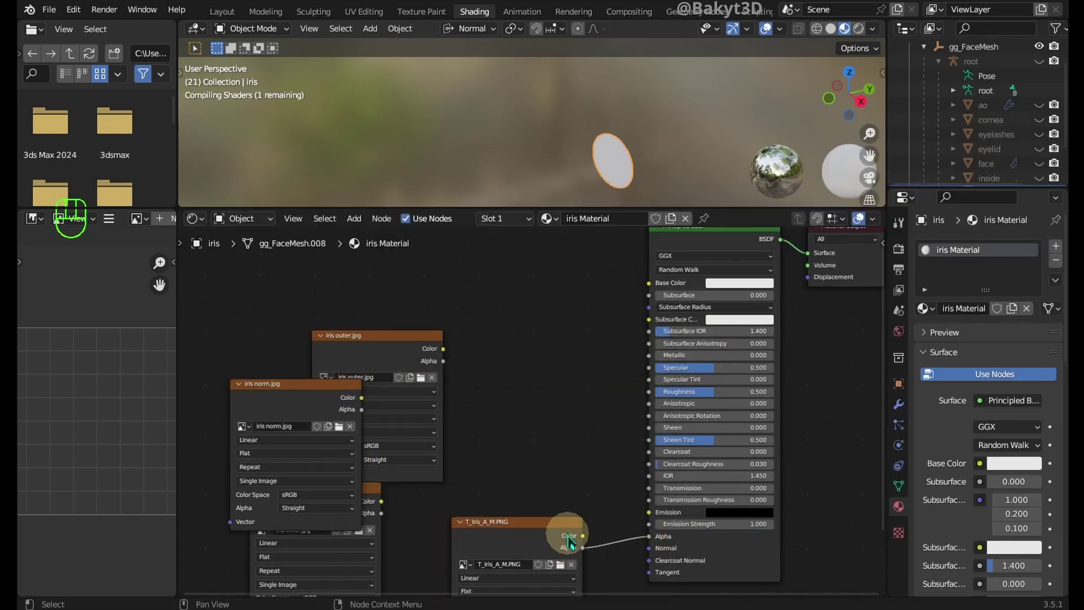
drag(569, 542, 595, 568)
Step: Add a Mix node set to the Color data type
key(shift+a)
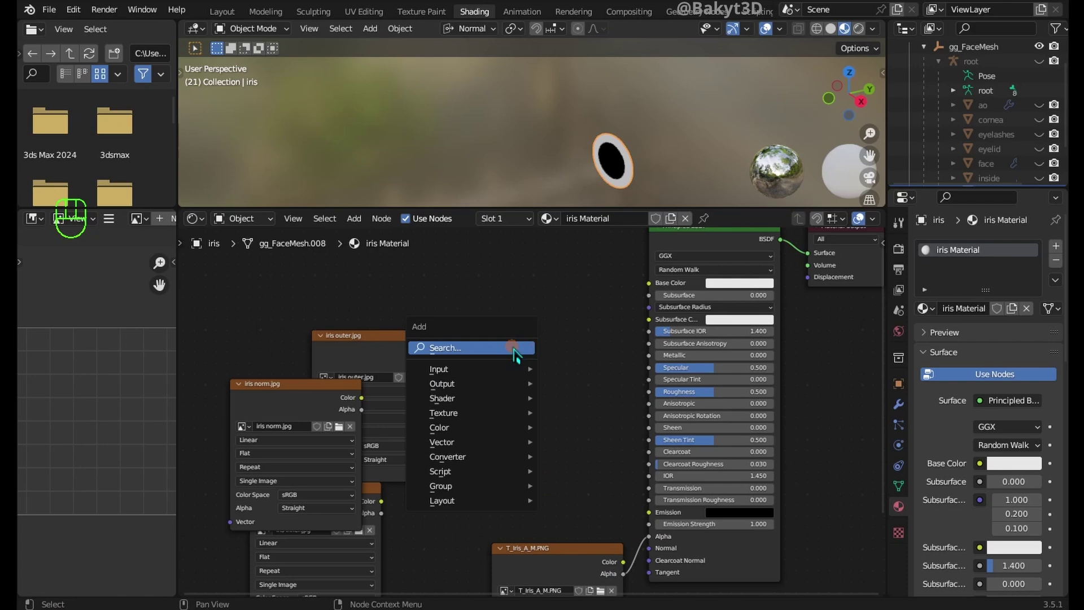
text(mix)
key(Return)
click(539, 376)
click(545, 356)
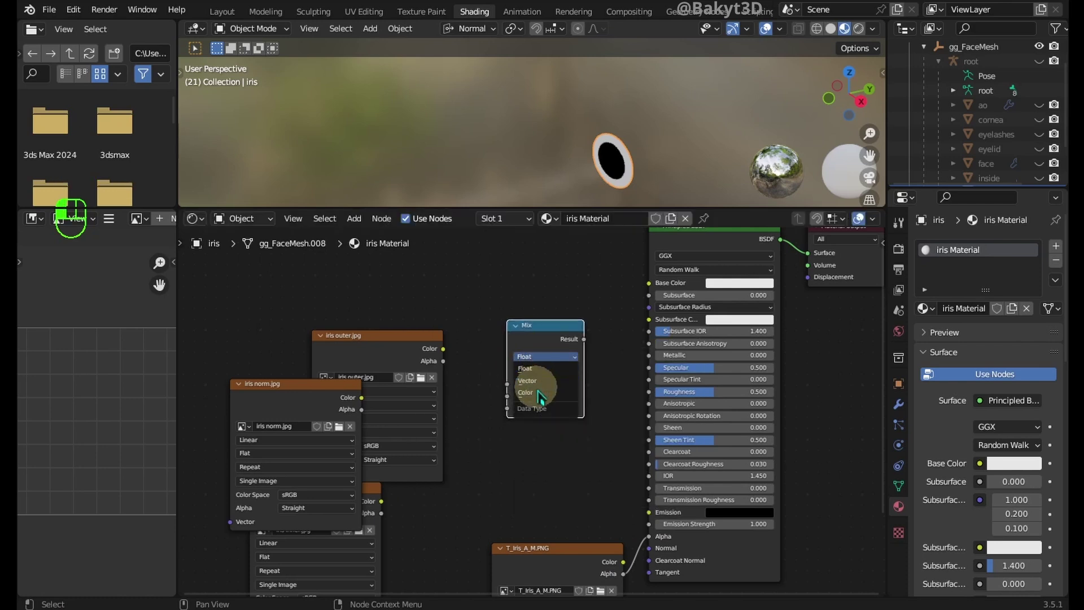
click(539, 392)
Step: Wire iris outer and inner into the Mix, Mix into Base Color, and iris norm into Displacement
drag(390, 337, 507, 423)
click(367, 489)
drag(382, 501, 507, 434)
drag(584, 338, 649, 282)
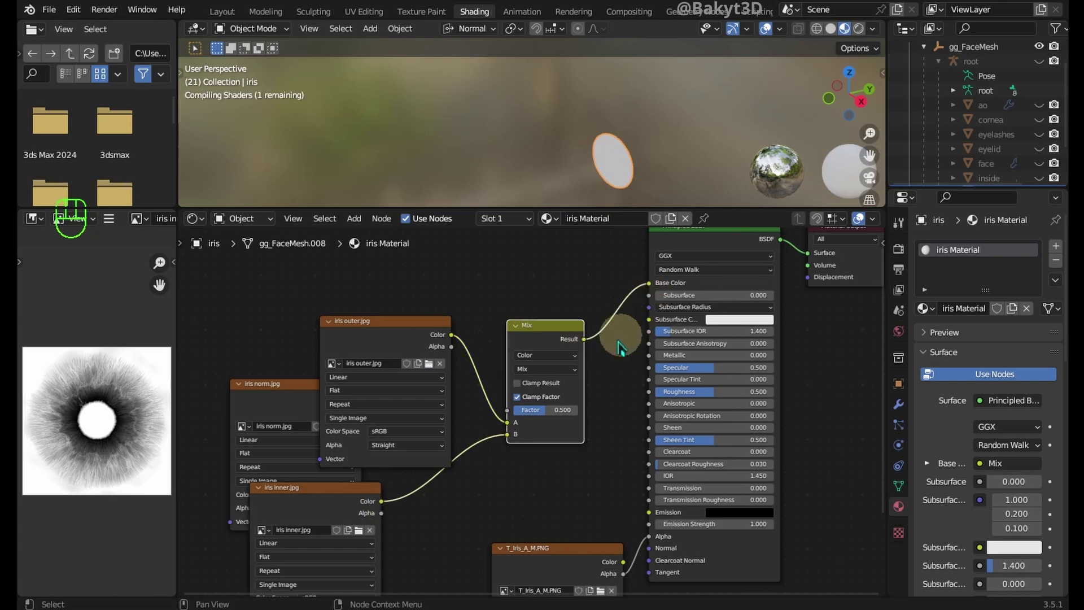
drag(407, 322, 317, 282)
drag(327, 491, 784, 430)
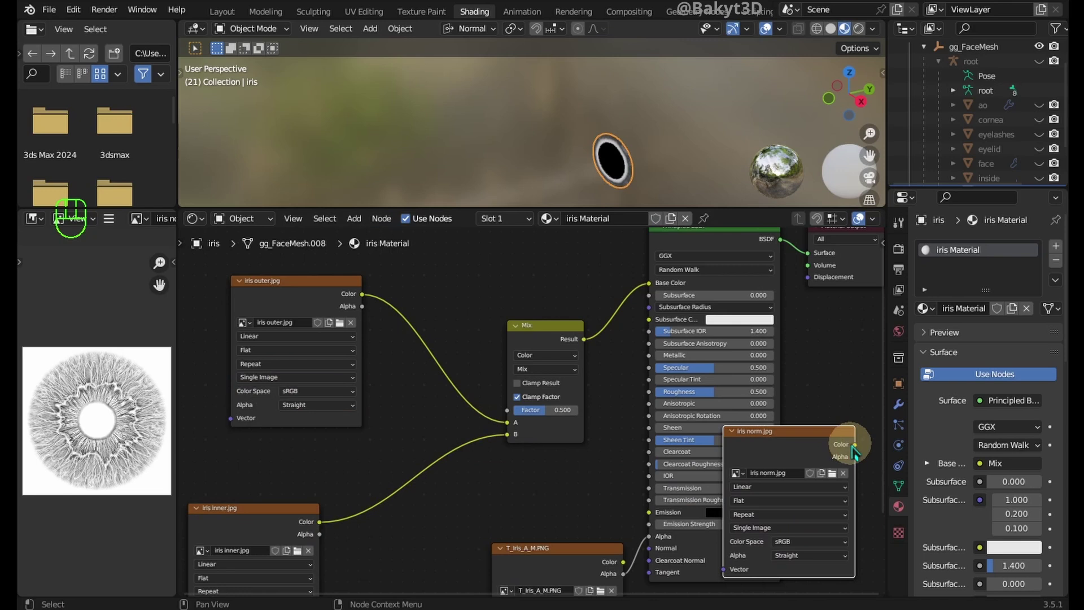
drag(807, 288, 808, 277)
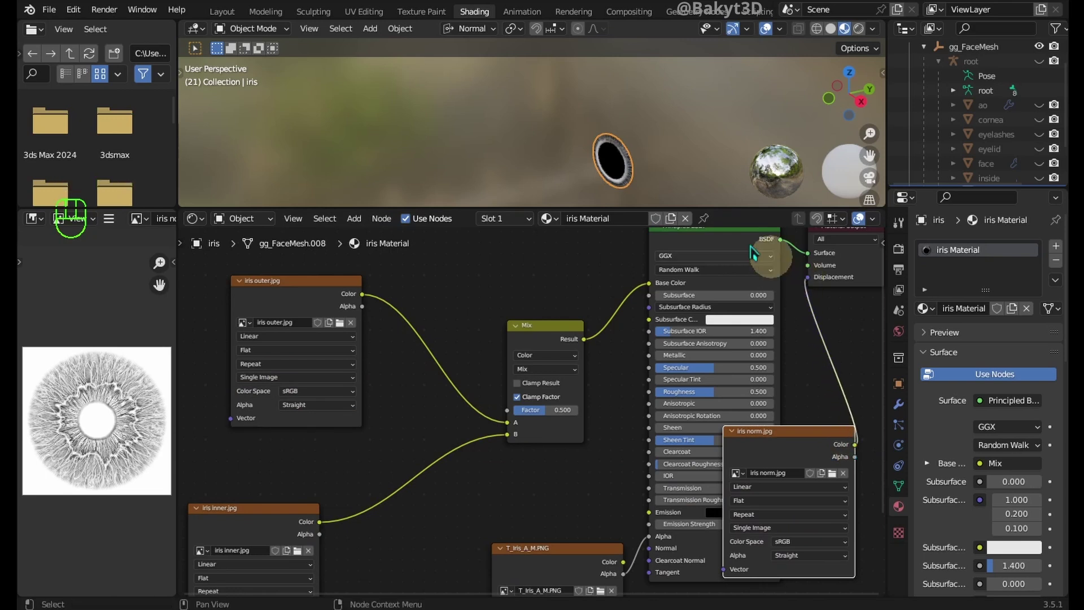
Step: Unwrap the whole iris mesh's UVs and frame the textured iris in the viewport
key(Tab)
key(a)
key(u)
click(607, 160)
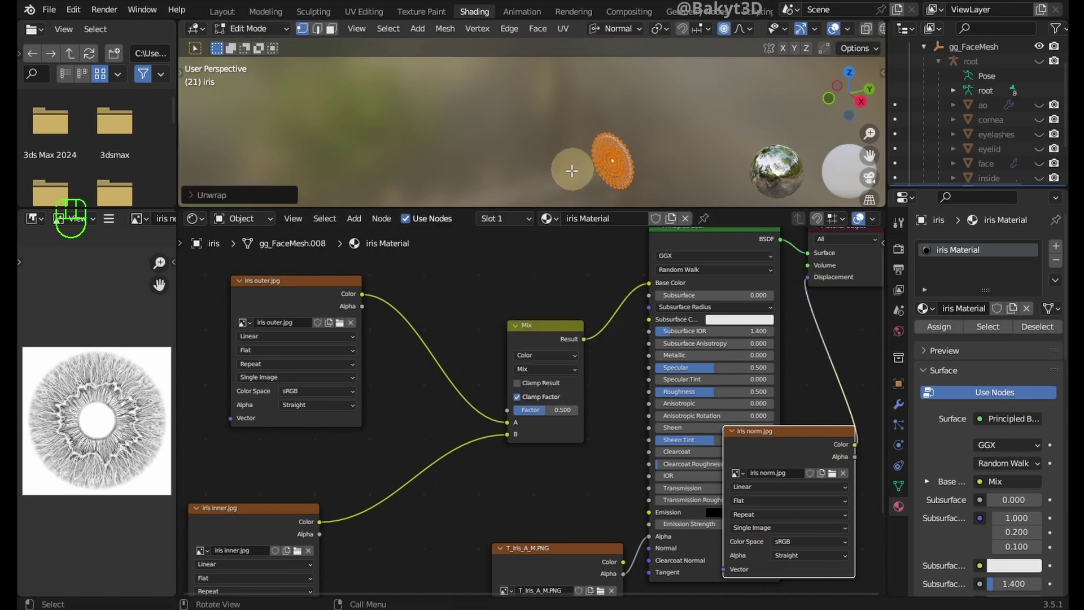
drag(477, 209, 477, 251)
key(Tab)
scroll(588, 181, up, 2)
shift+middle_drag(587, 181, 551, 162)
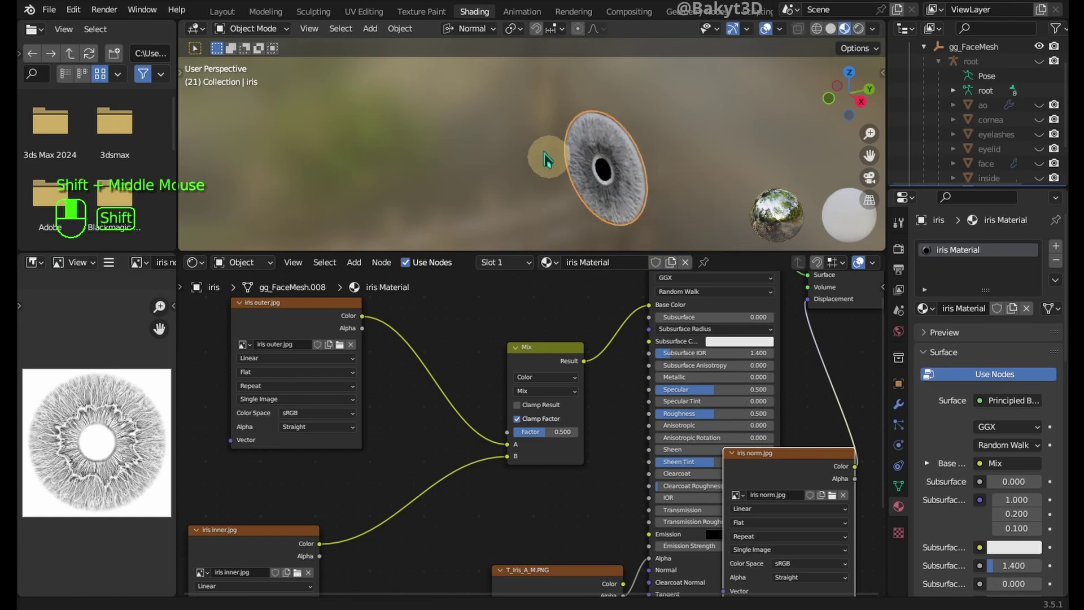
scroll(542, 167, up, 4)
key(shift+a)
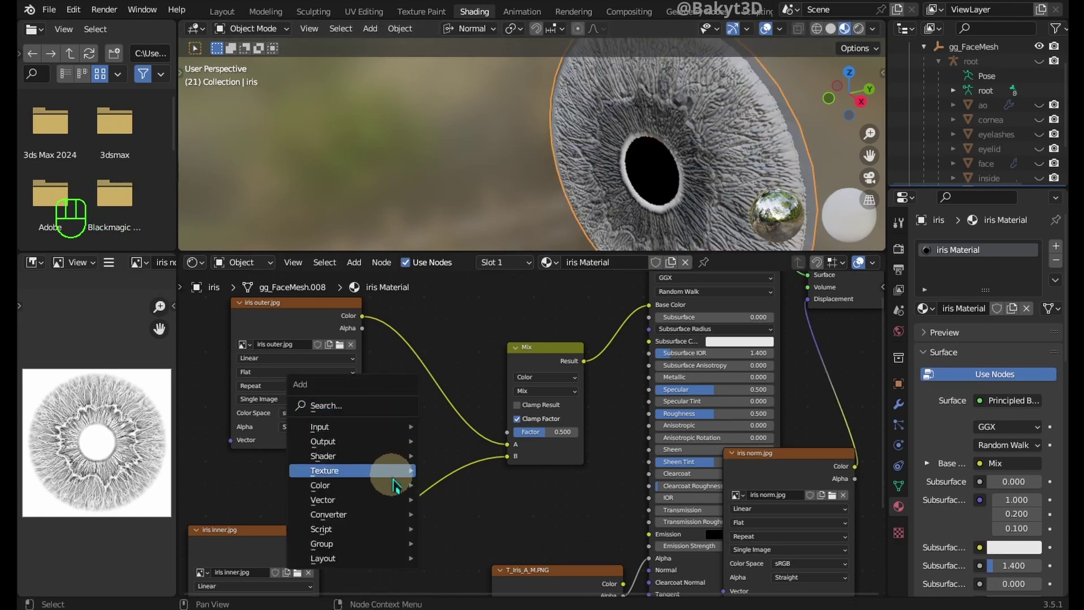
Step: Insert a ColorRamp on the outer iris image link with a blue right stop, and set the Mix blending to Add
mouse_move(387, 522)
click(462, 337)
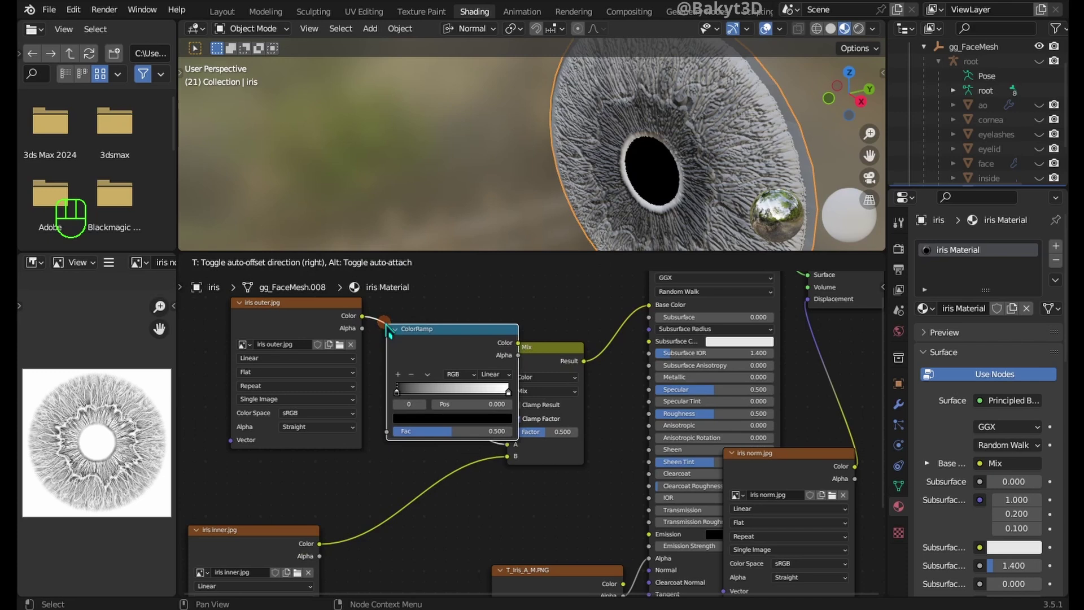
click(433, 366)
drag(435, 370, 430, 356)
click(431, 404)
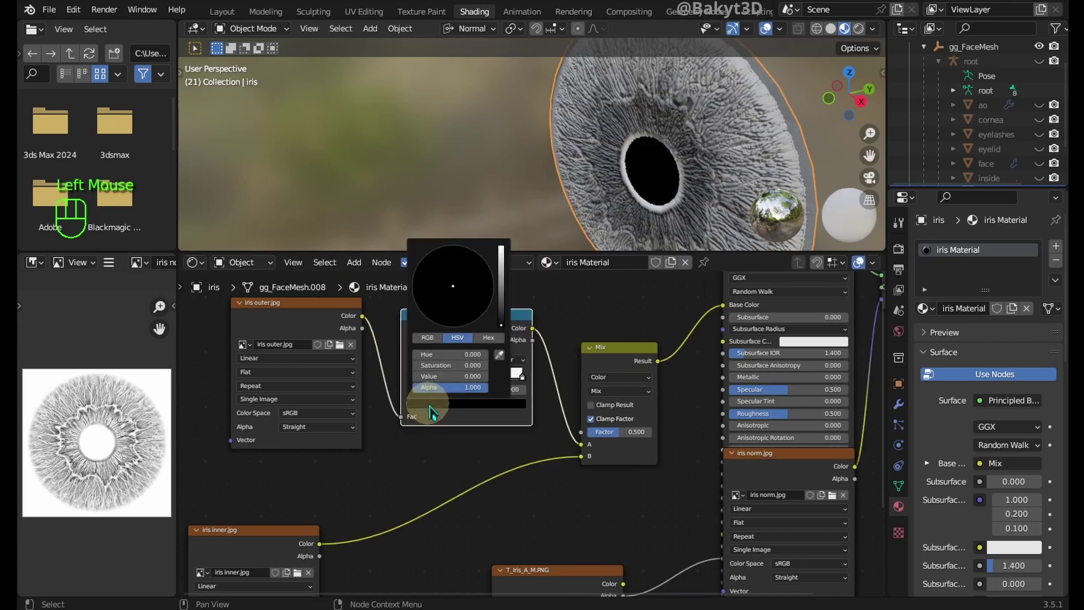
click(522, 378)
click(506, 412)
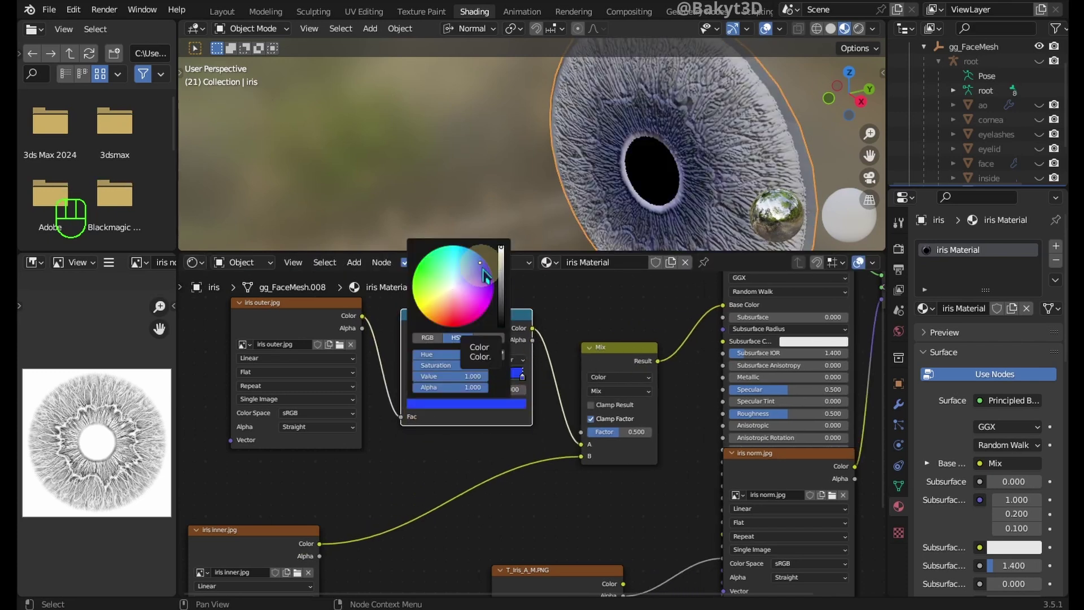
click(480, 262)
click(644, 390)
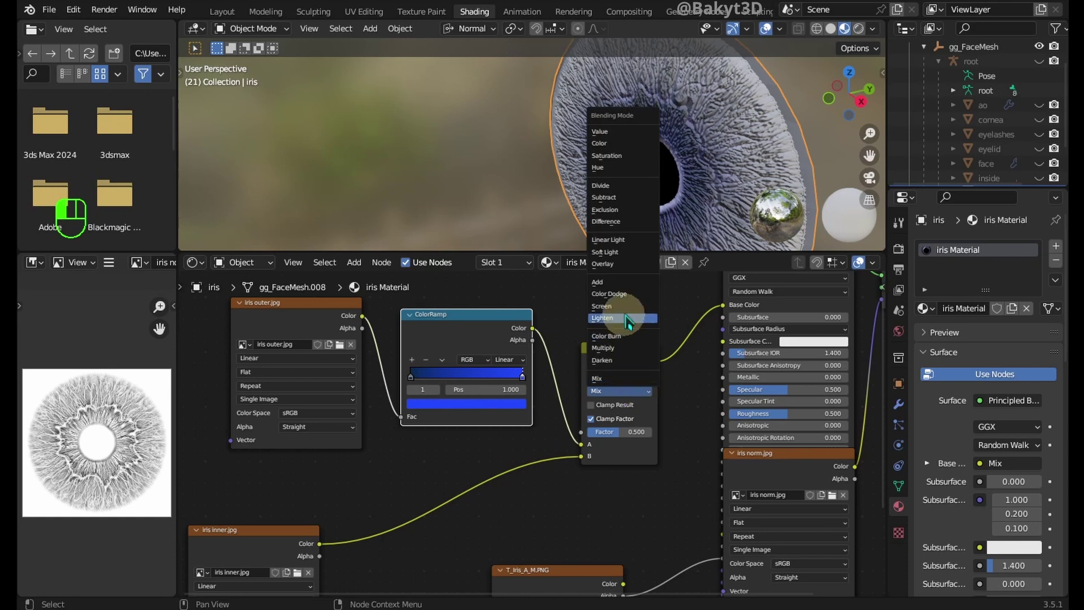
click(623, 282)
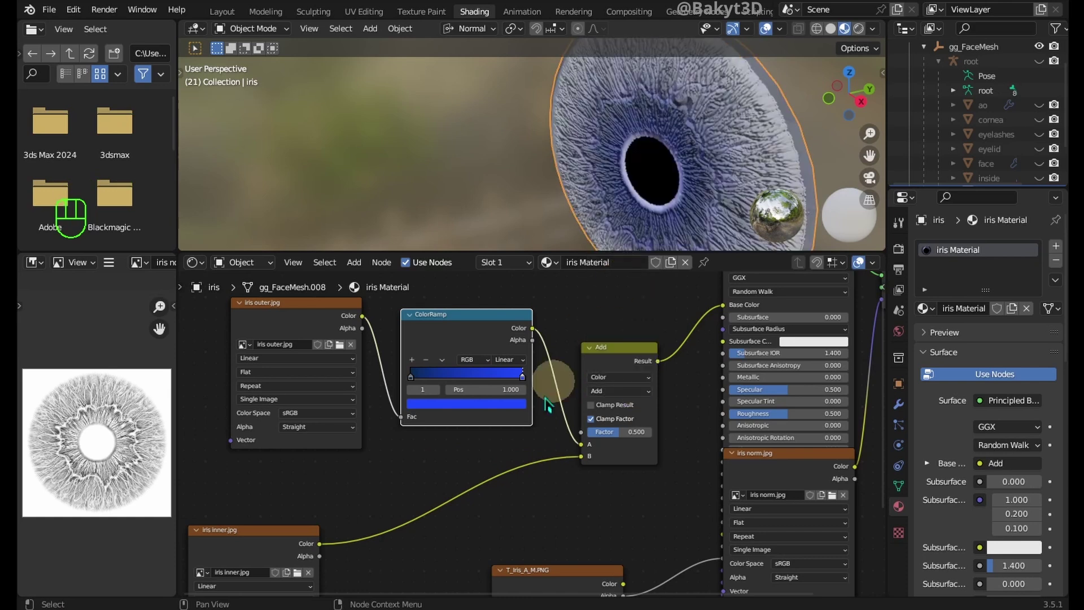
Step: Duplicate the ColorRamp onto the iris inner link, with a dark navy stop and a new tinted stop
drag(277, 541, 277, 531)
click(442, 315)
key(shift+d)
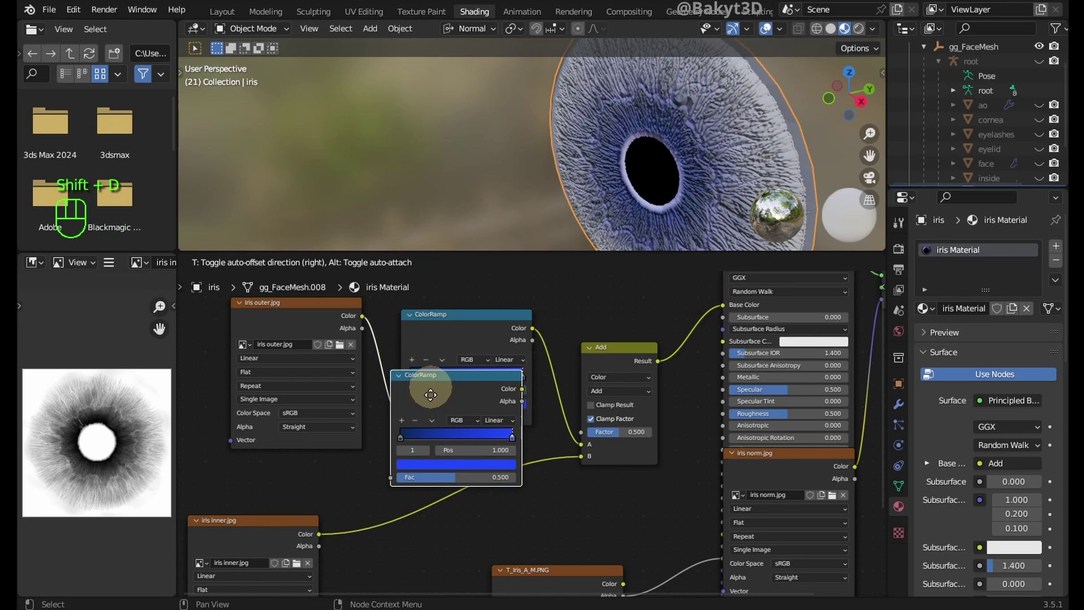
click(425, 462)
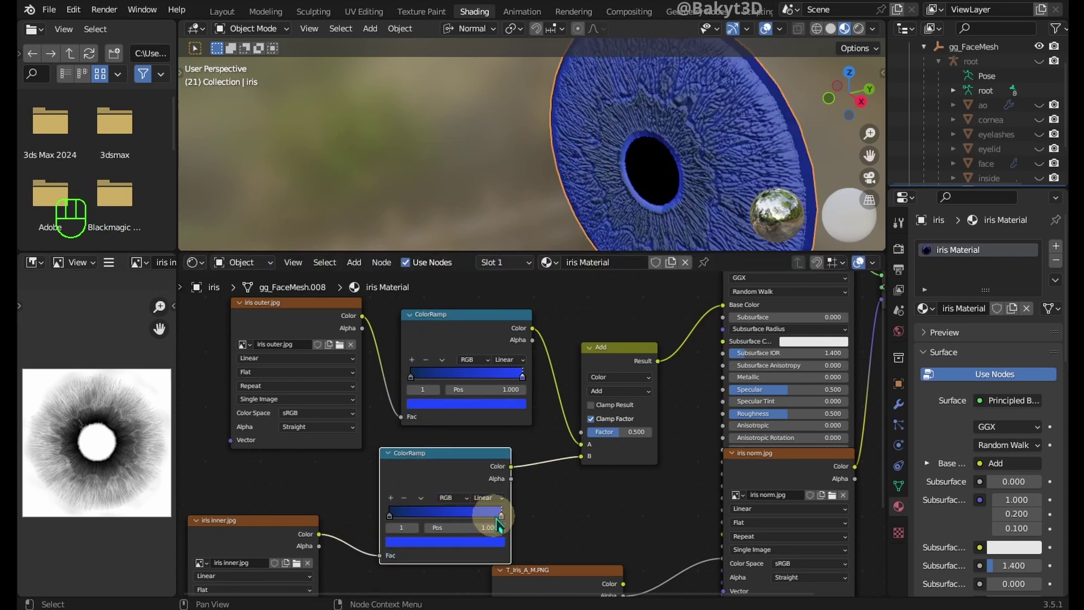
click(495, 546)
drag(496, 321, 491, 455)
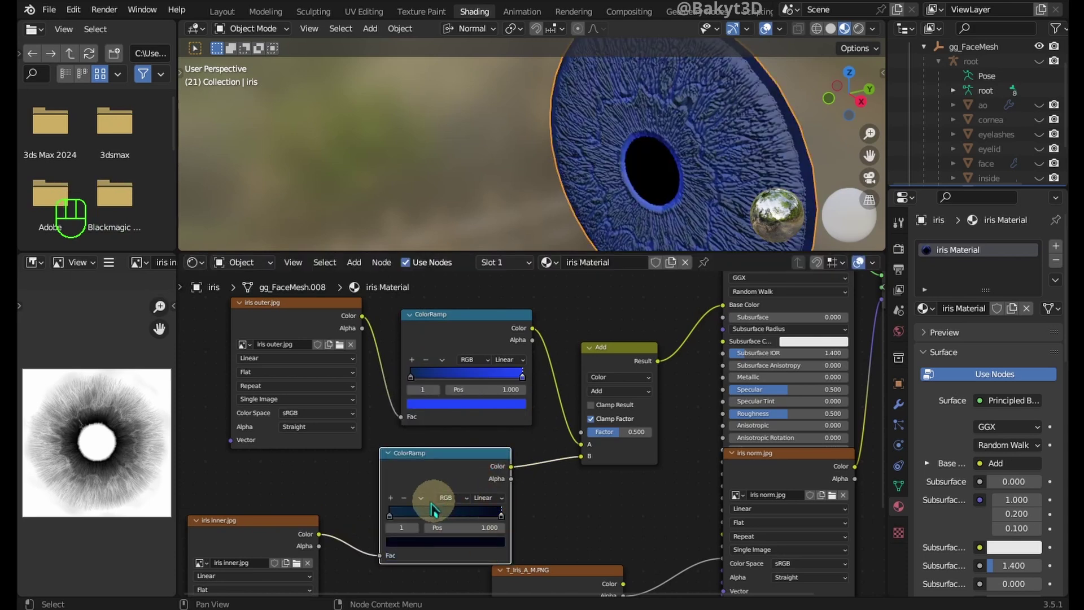
click(391, 498)
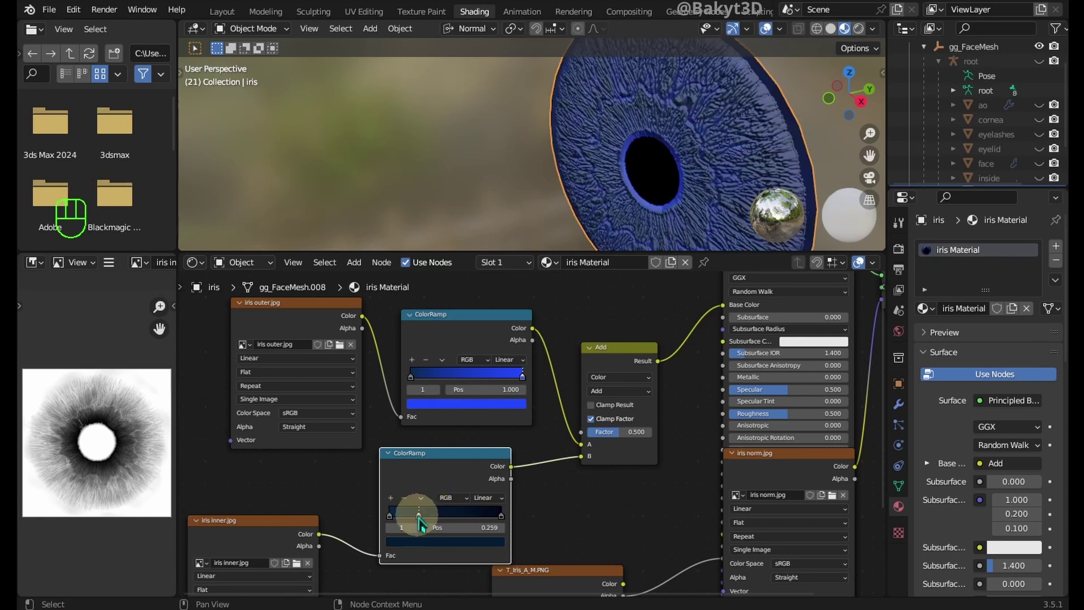
click(418, 542)
click(408, 439)
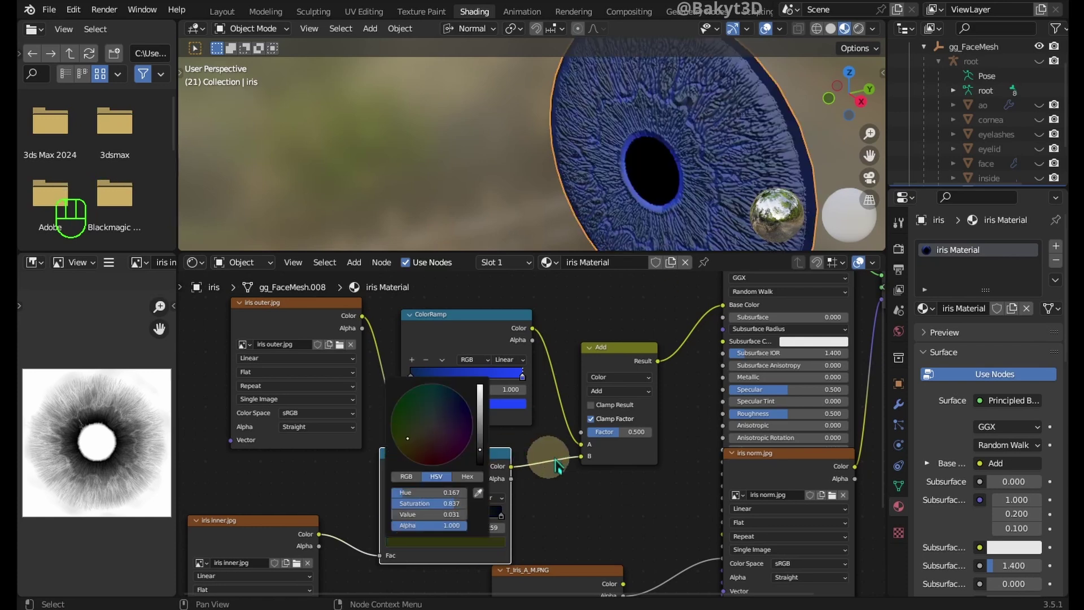
Step: Swap the Add node inputs: the lower ramp goes into A and the upper ramp into B
drag(582, 456, 582, 444)
drag(532, 327, 581, 456)
click(389, 516)
Step: Brighten the lower ramp stop to teal-green, reposition it, and move the iris norm.jpg node left
click(418, 541)
click(475, 420)
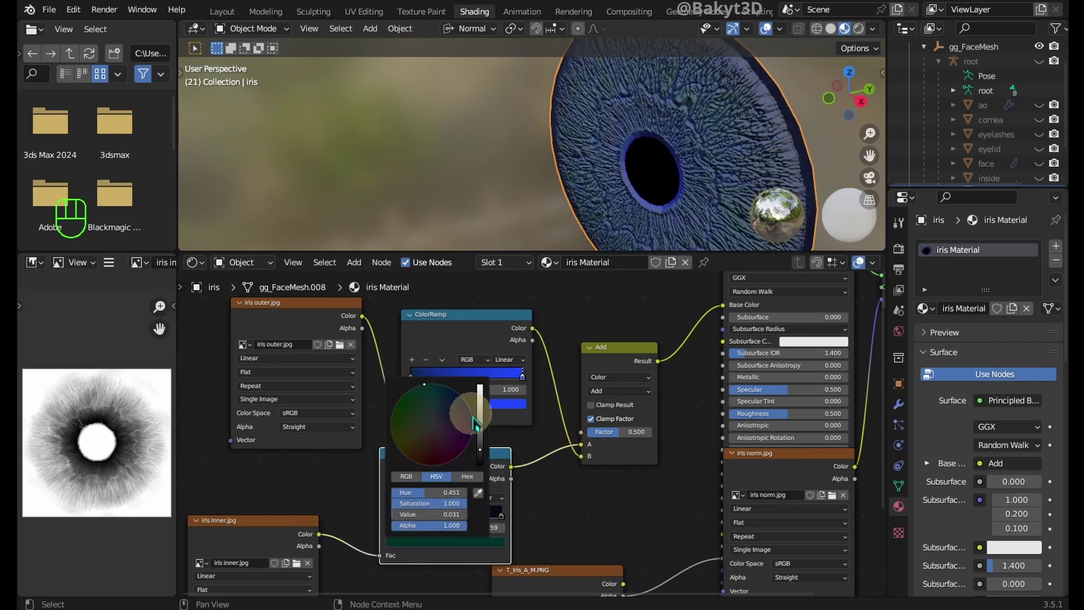
drag(474, 423, 481, 428)
drag(491, 515, 399, 515)
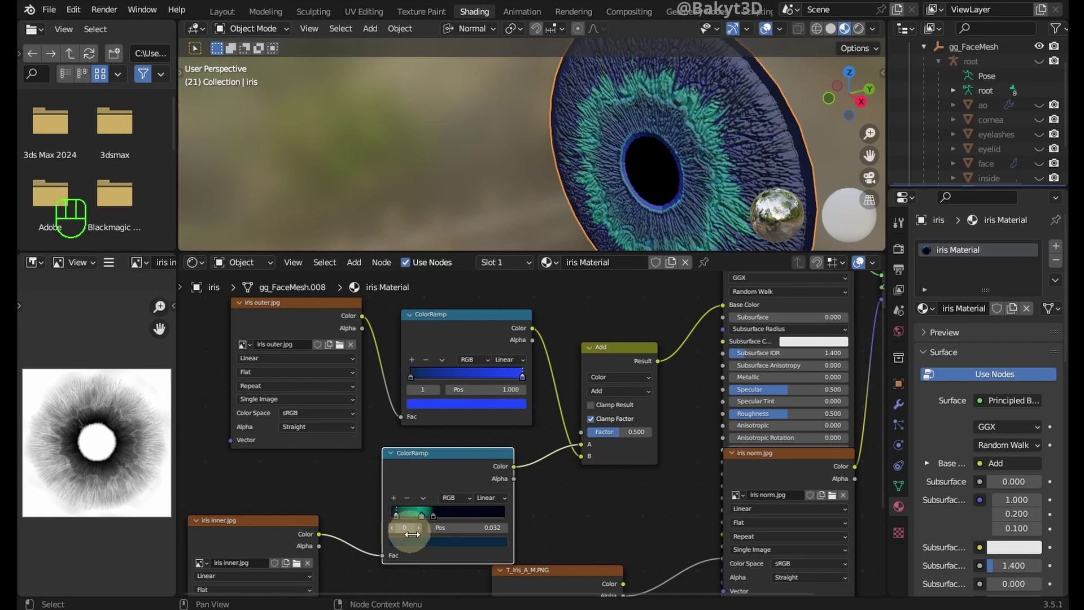
scroll(677, 472, down, 2)
drag(729, 451, 693, 478)
key(shift+a)
Step: Add a Displacement node with iris norm.jpg colour driving Height, at scale 0.030
text(d)
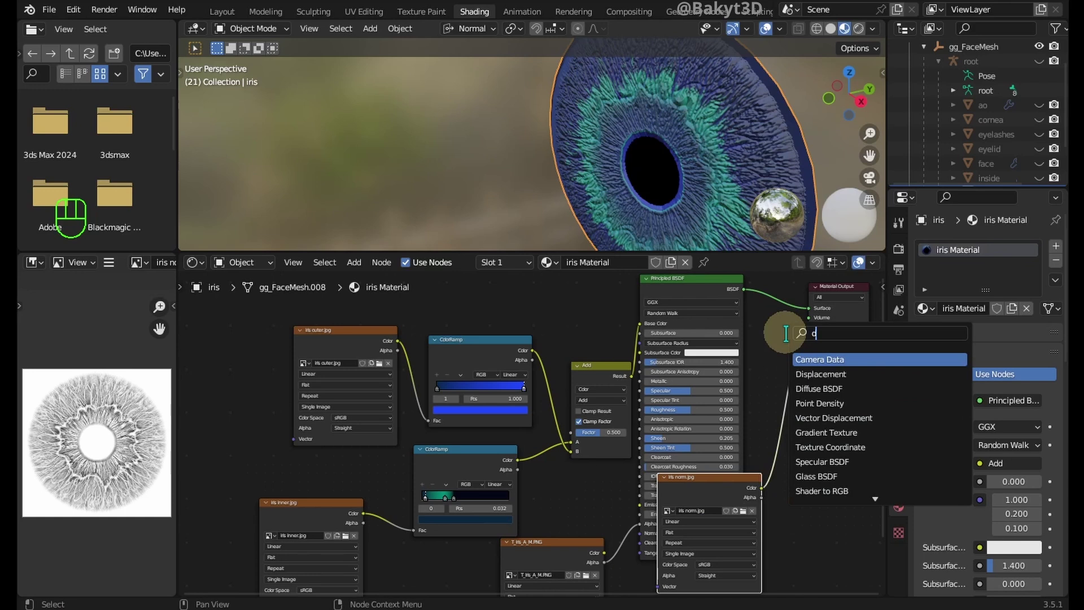
key(Down)
key(Return)
click(773, 384)
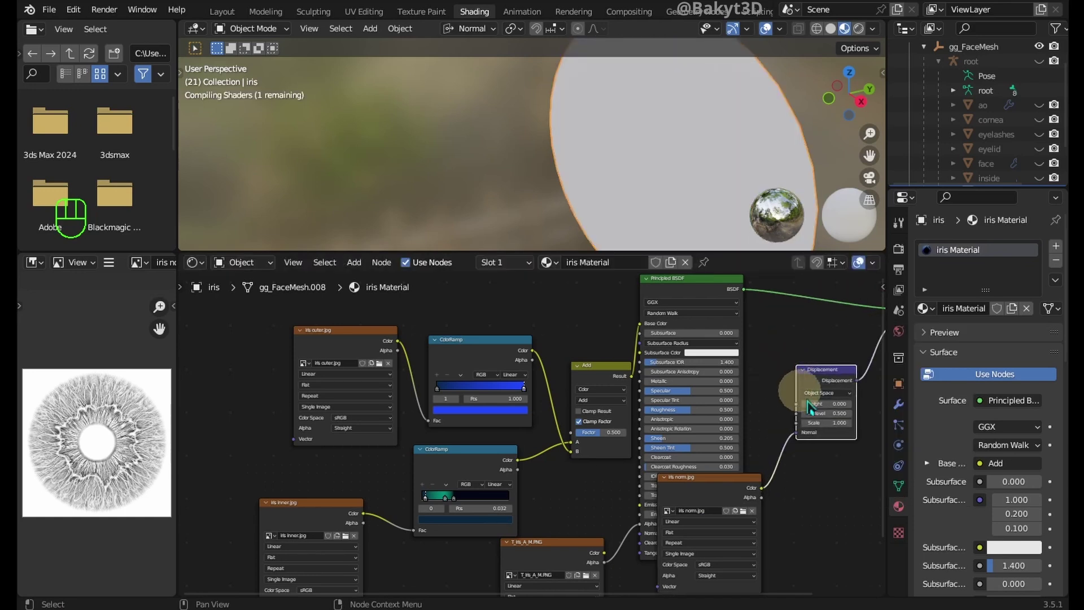
drag(798, 441, 797, 405)
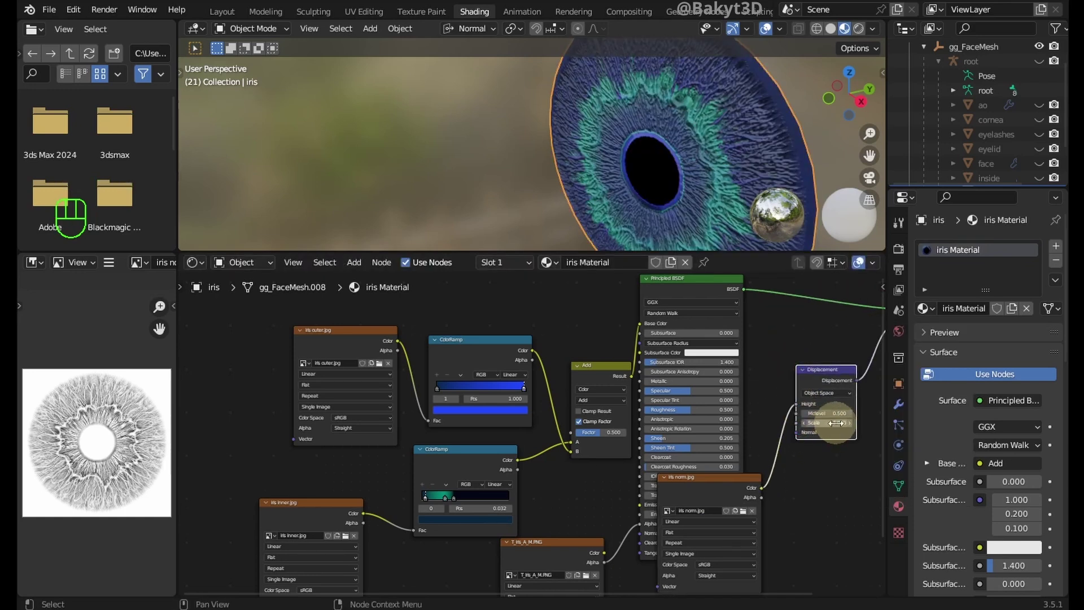
key(Return)
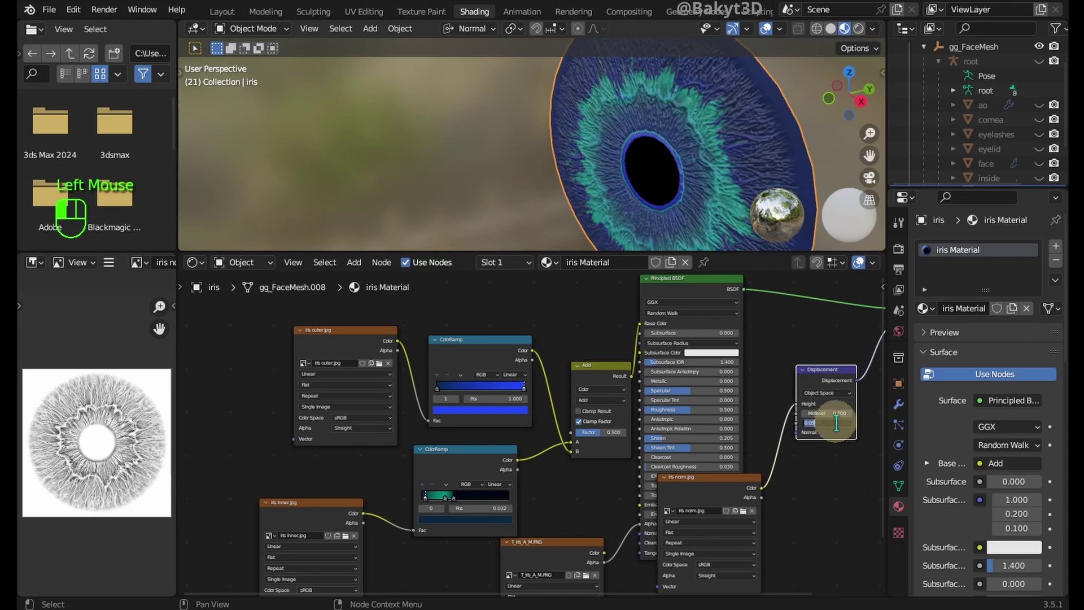
Step: Rearrange the Add node and set the iris material's Blend Mode to Alpha Blend
scroll(802, 446, up, 2)
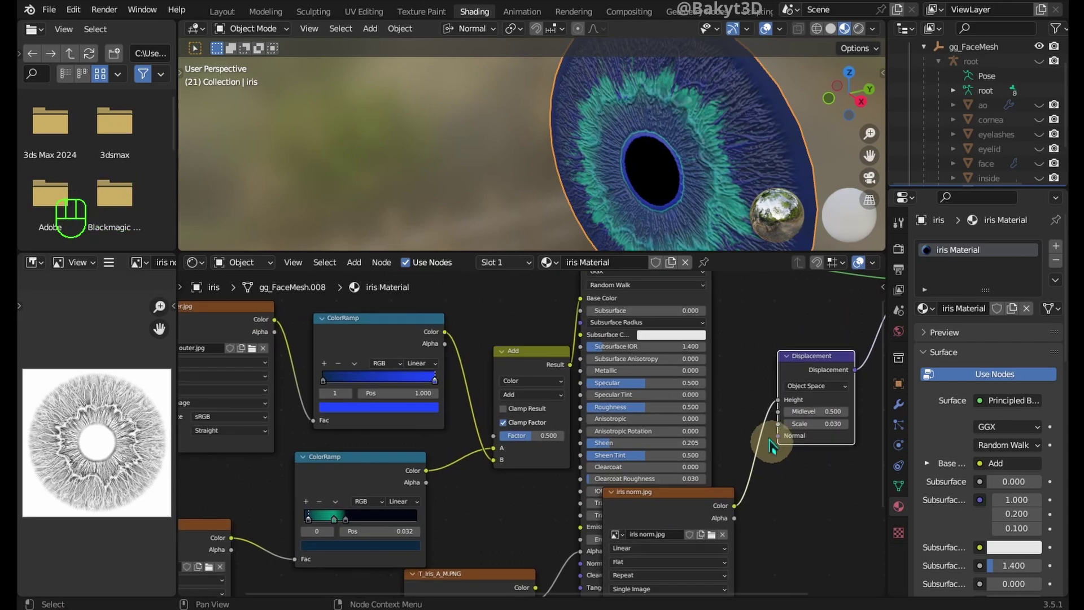
click(525, 345)
drag(489, 582, 484, 490)
drag(708, 520, 794, 527)
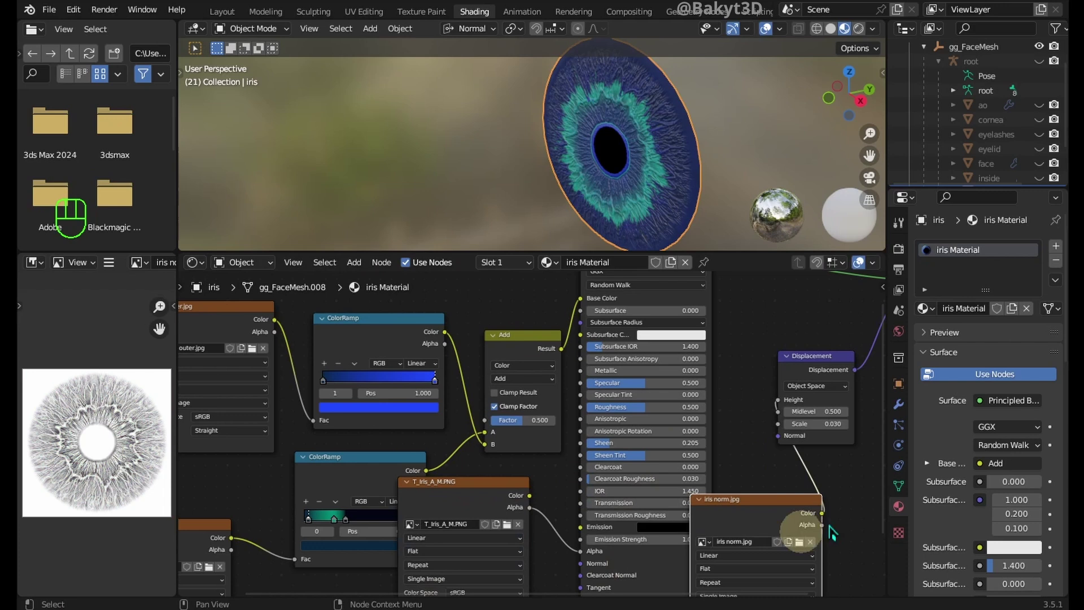
scroll(954, 446, down, 8)
click(1011, 414)
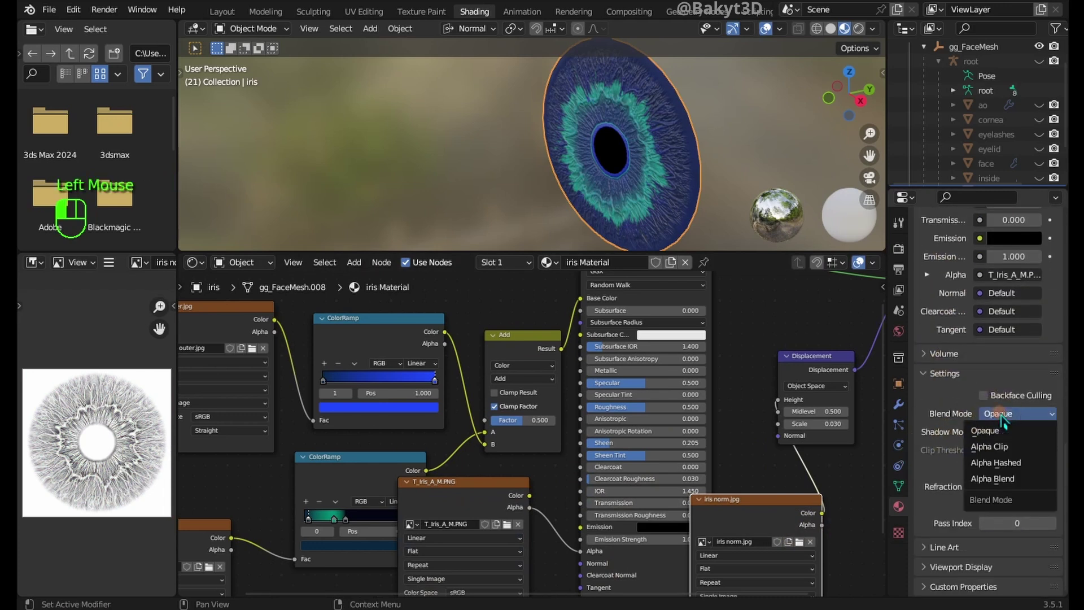
click(998, 479)
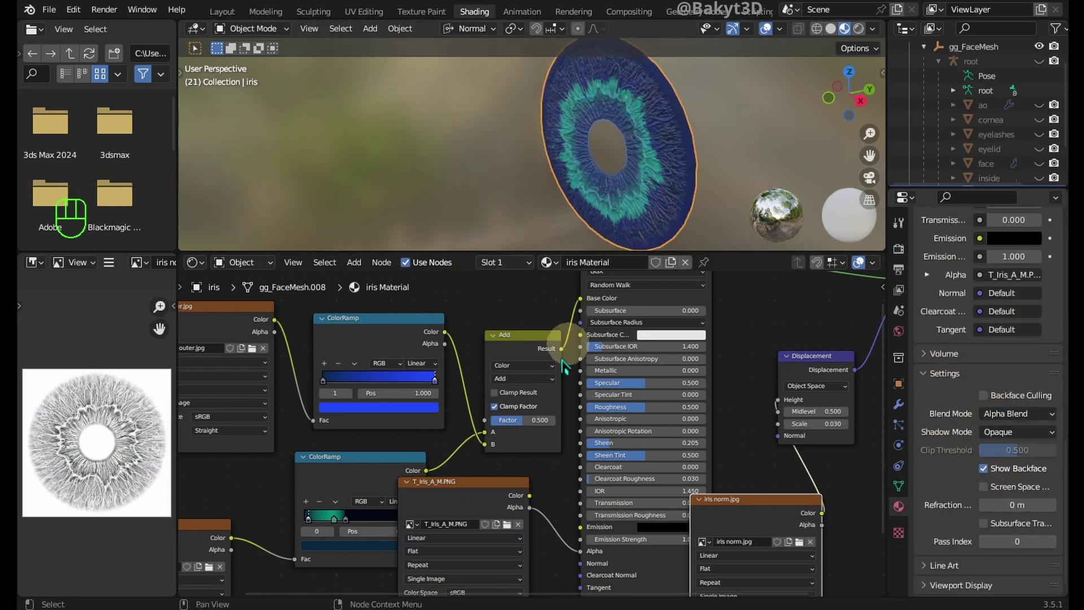
Step: Select the ramp's first stop and the lower-left image node, then open the lower ramp's stop colour
click(338, 383)
click(200, 529)
click(339, 539)
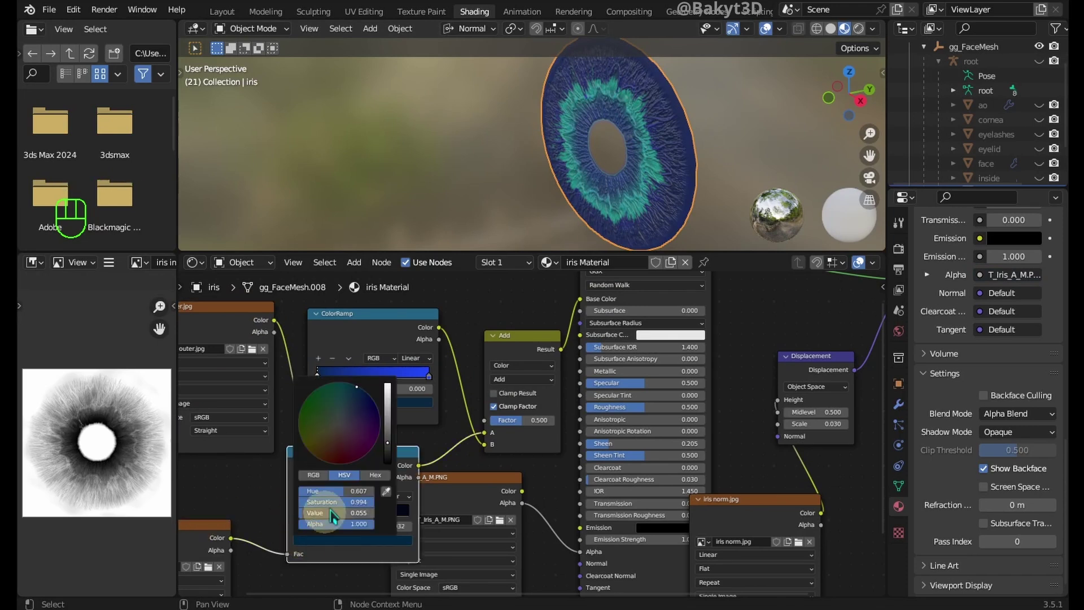
Step: Create a new cornea material and add a Gradient Texture with Texture Coordinate and Mapping nodes
click(1037, 120)
click(991, 120)
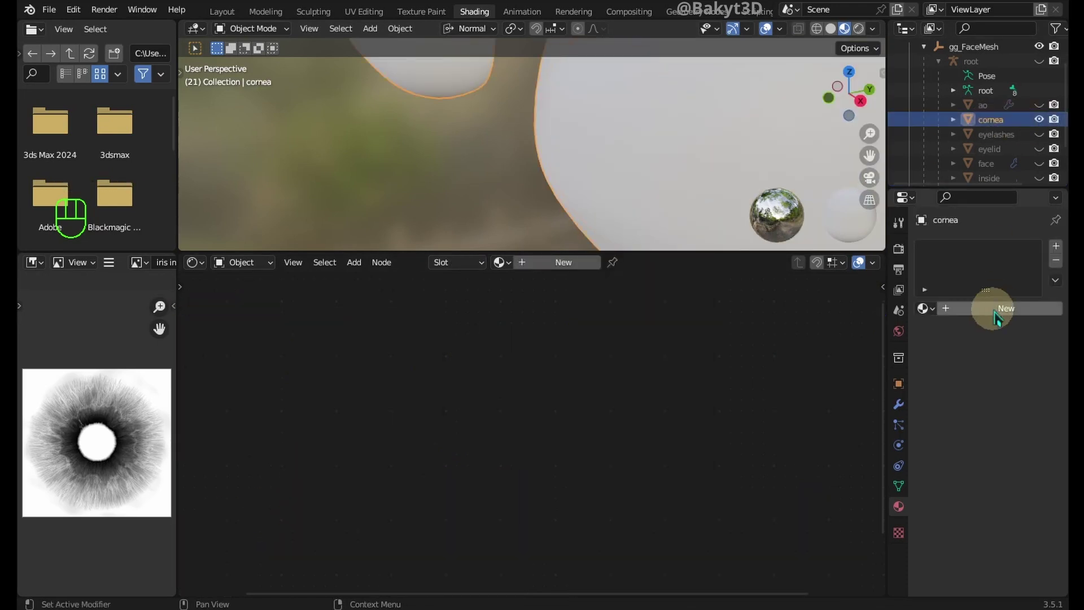
click(992, 307)
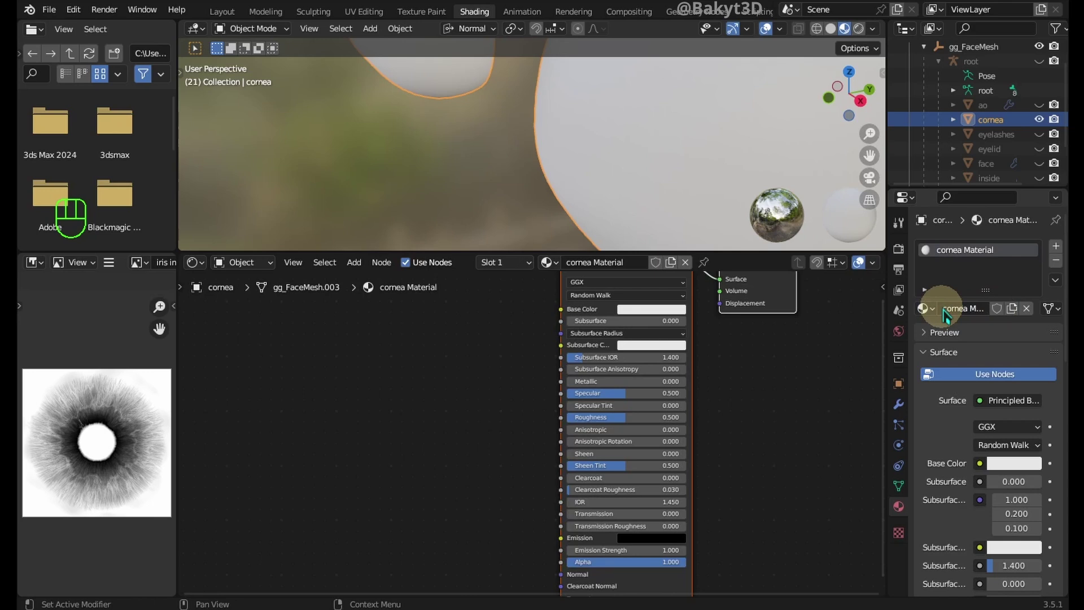
key(shift+a)
mouse_move(424, 491)
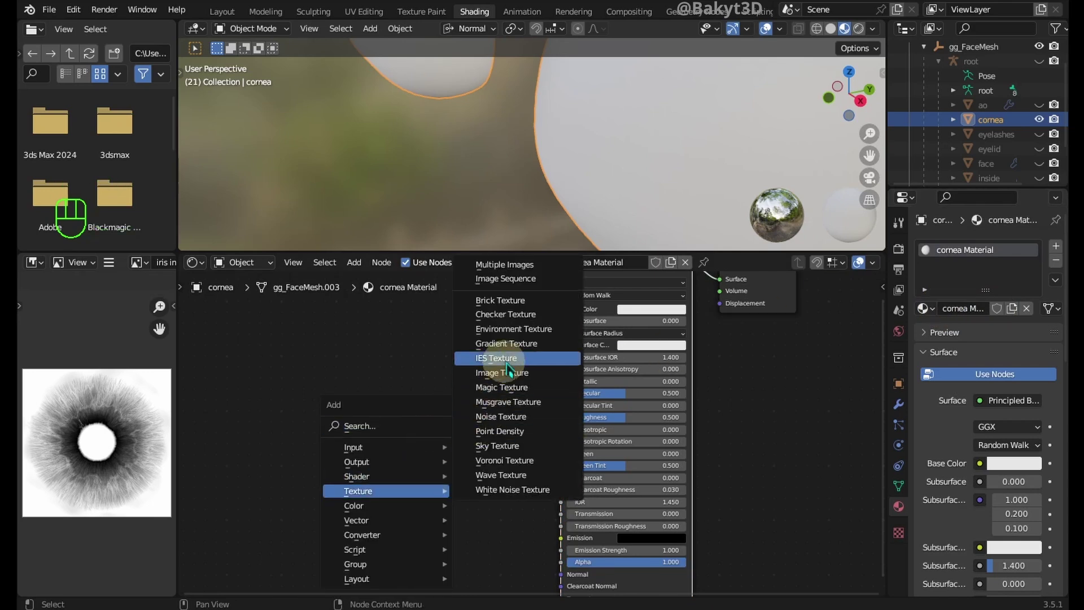
click(506, 343)
click(443, 365)
key(ctrl+t)
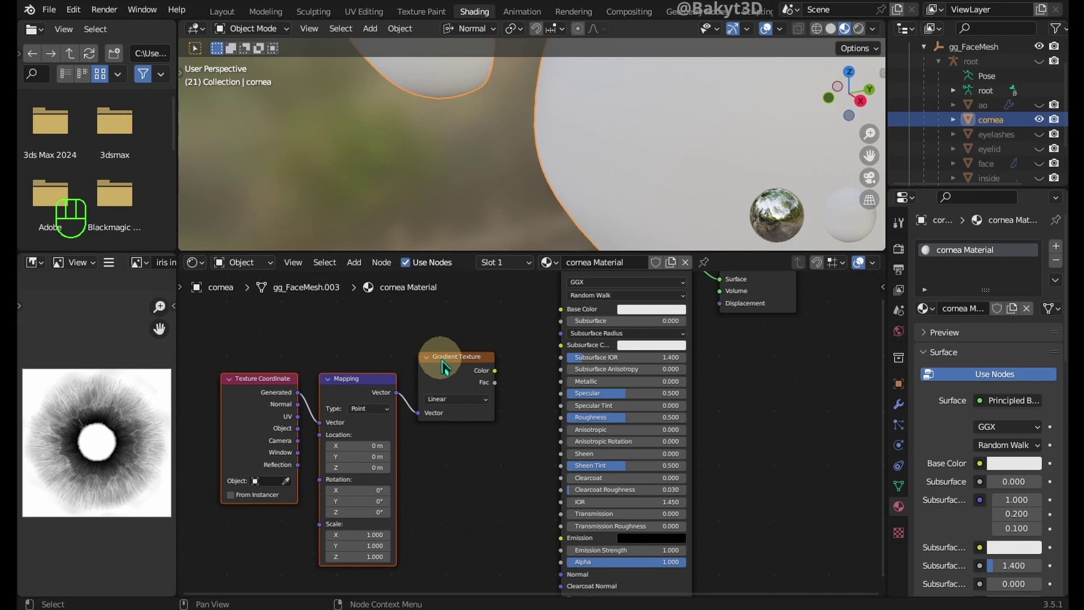
Step: Enable the Node Wrangler add-on in Preferences
click(85, 17)
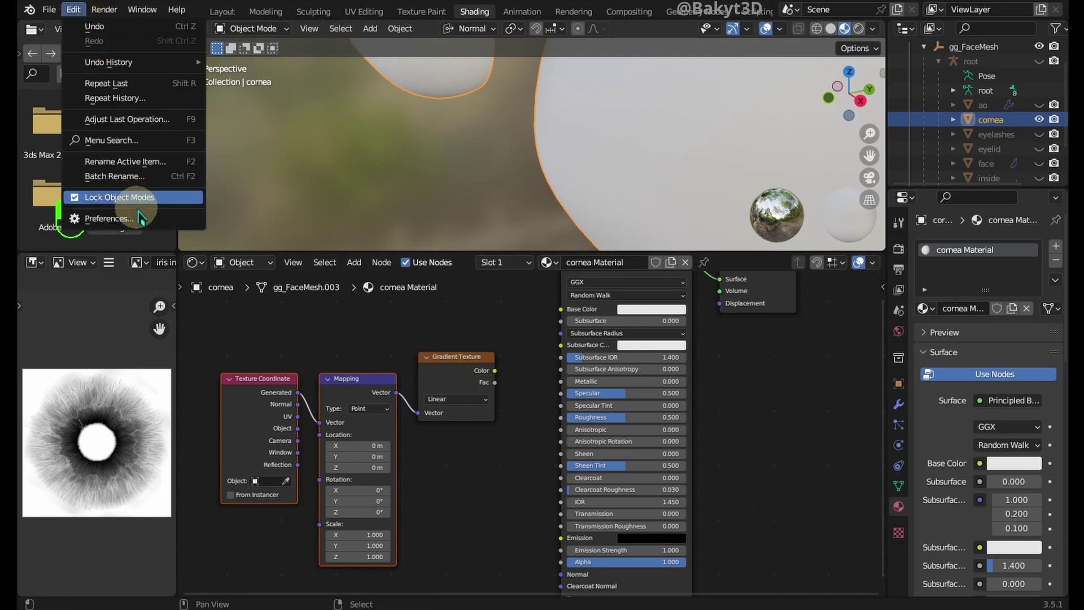
click(131, 217)
click(440, 57)
text(wran)
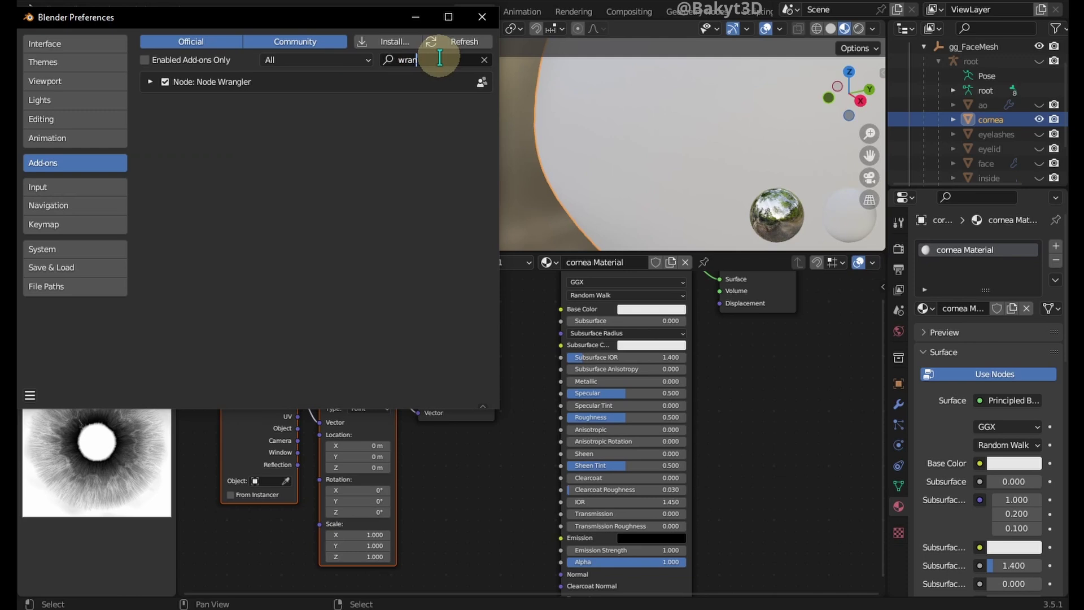
click(481, 17)
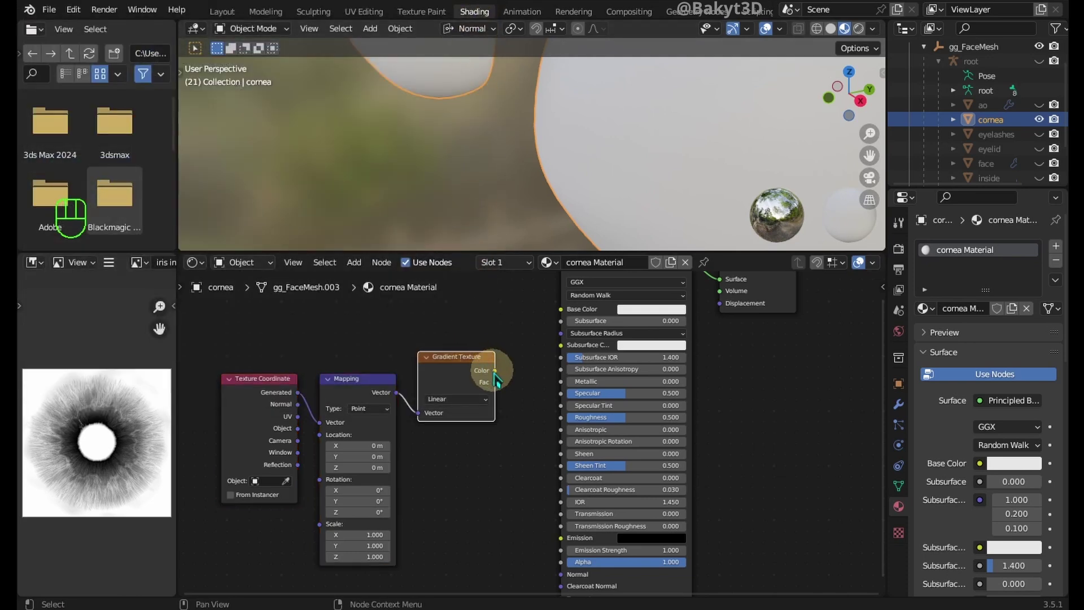
Step: Link the gradient colour to Transmission through a new ColorRamp, then view the Layout workspace
drag(558, 525, 559, 514)
key(shift+a)
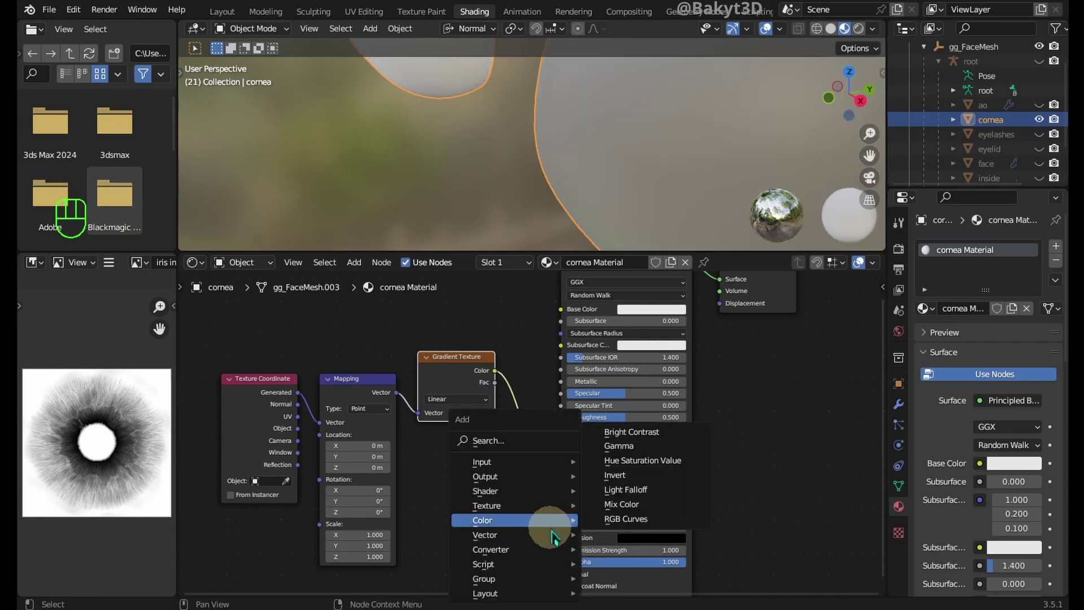
mouse_move(536, 549)
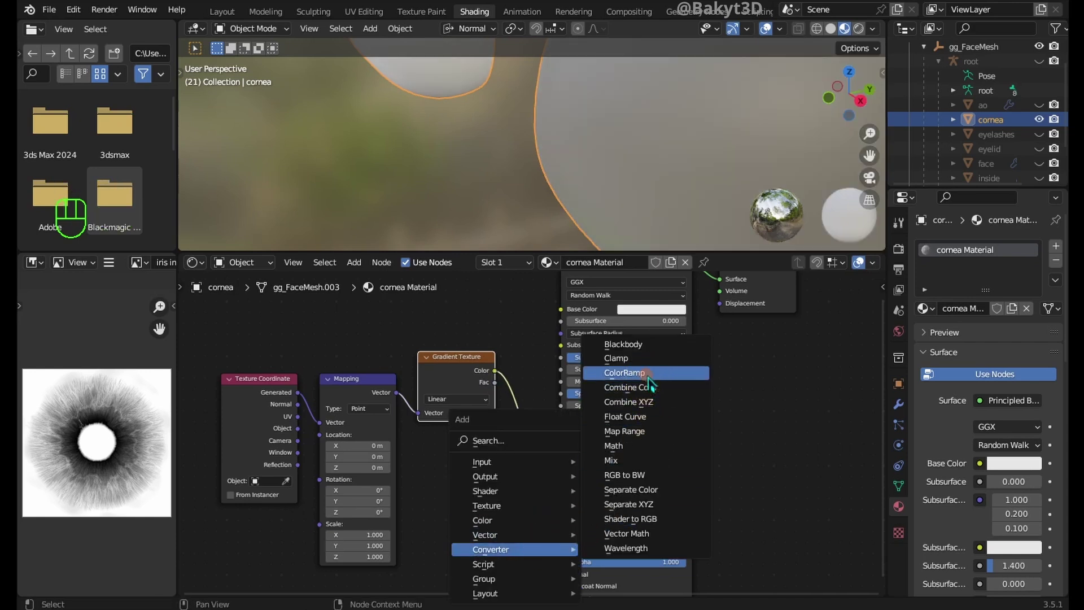
click(626, 373)
click(515, 422)
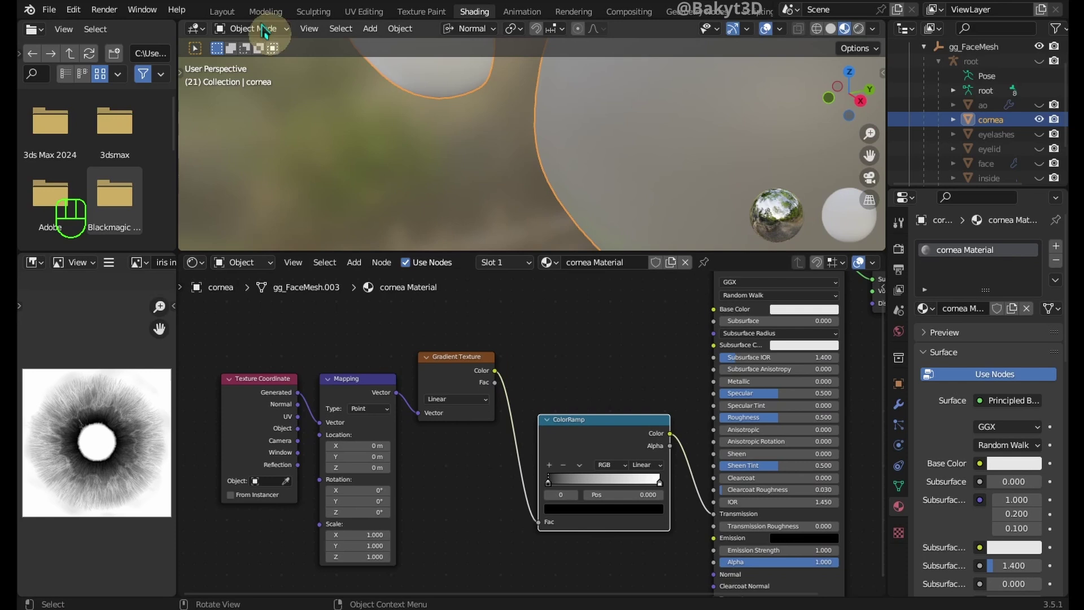
click(222, 11)
Step: From the front view, select and delete the cornea vertices in Edit Mode, then return to Object Mode
key(KP_1)
key(Tab)
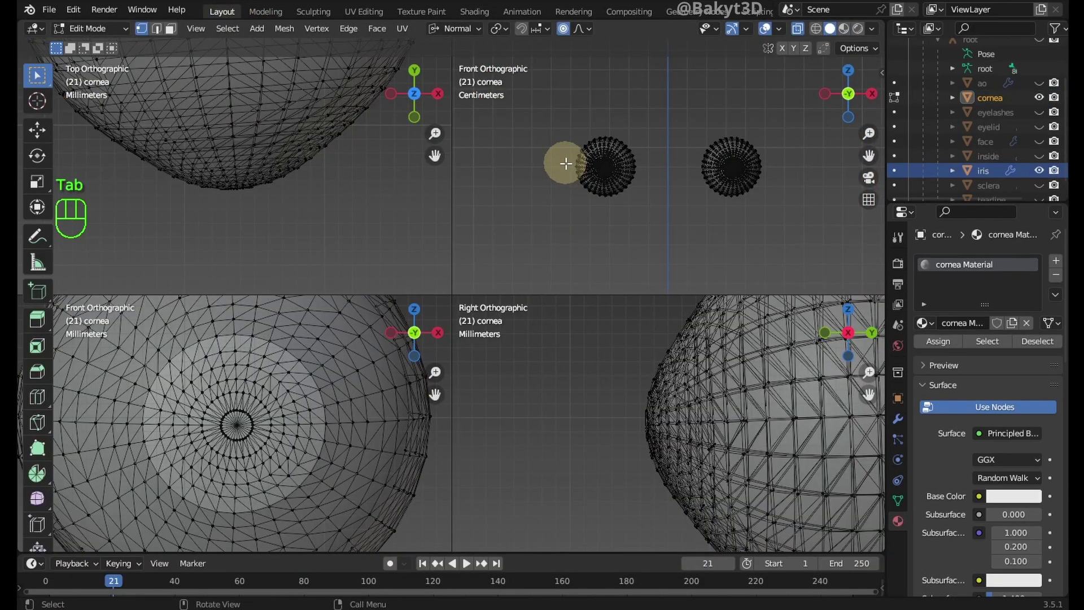
key(a)
key(x)
click(587, 164)
key(Tab)
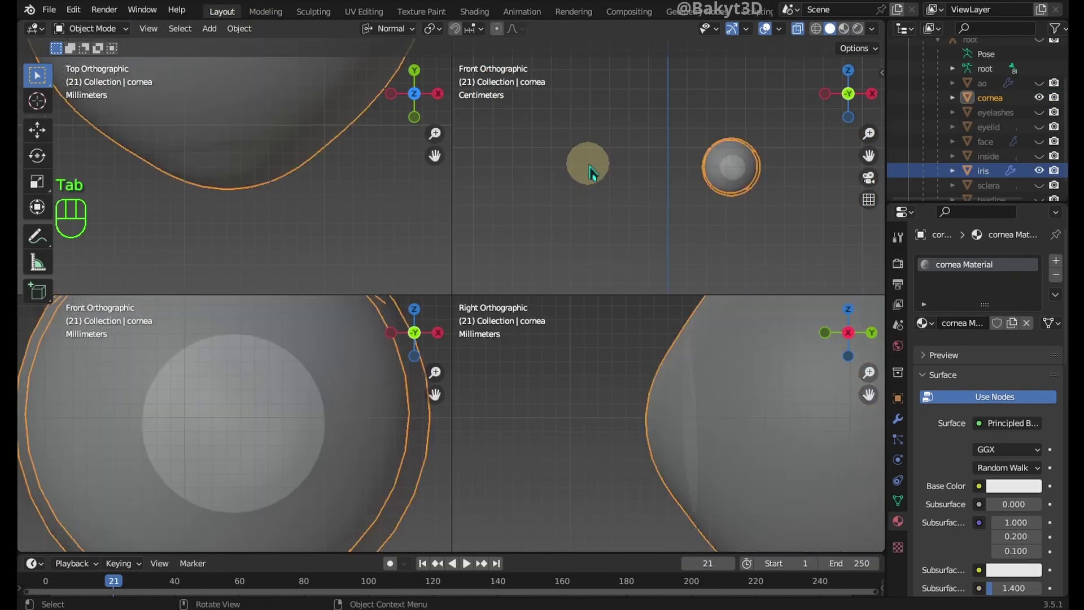
Step: Set the cornea's origin to its geometry and go back to the Shading workspace
click(239, 28)
mouse_move(265, 59)
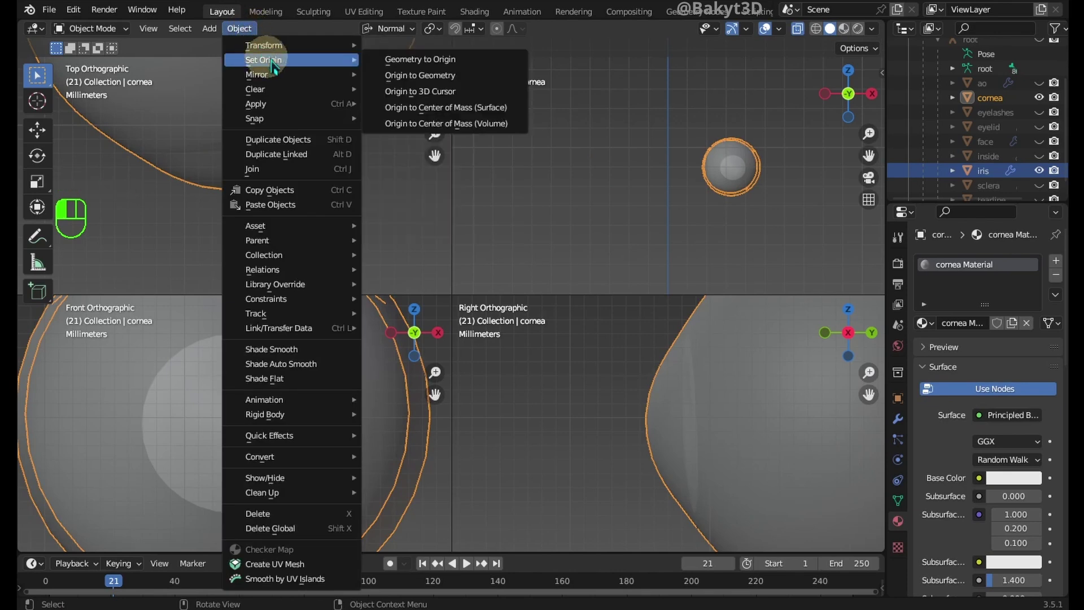
click(389, 79)
click(473, 11)
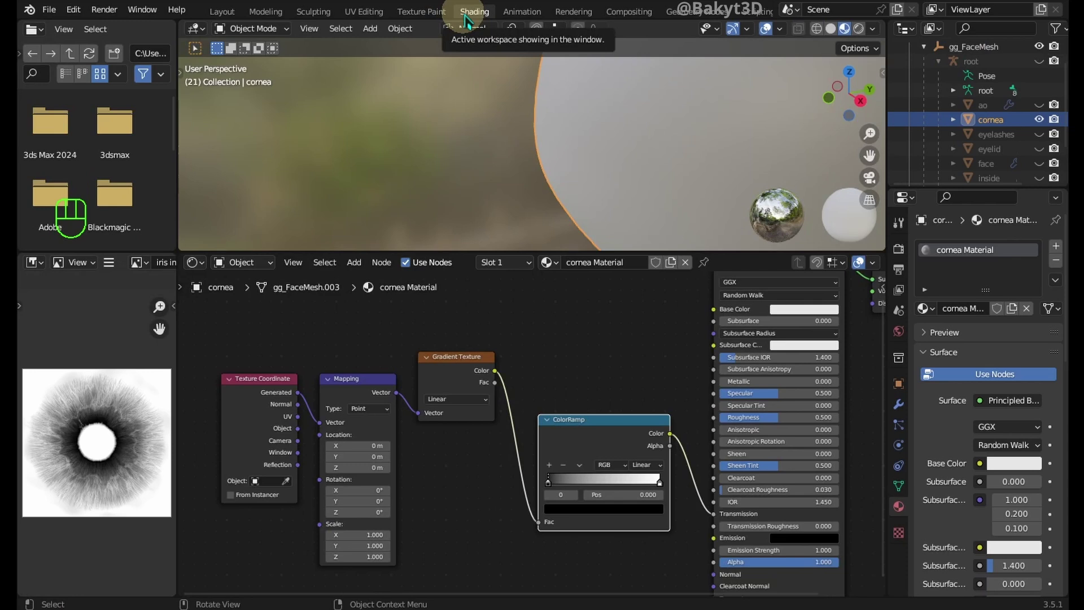
Step: Slide the ramp stops to about 0.59 and 0.414 and set interpolation to Ease
drag(659, 480, 613, 481)
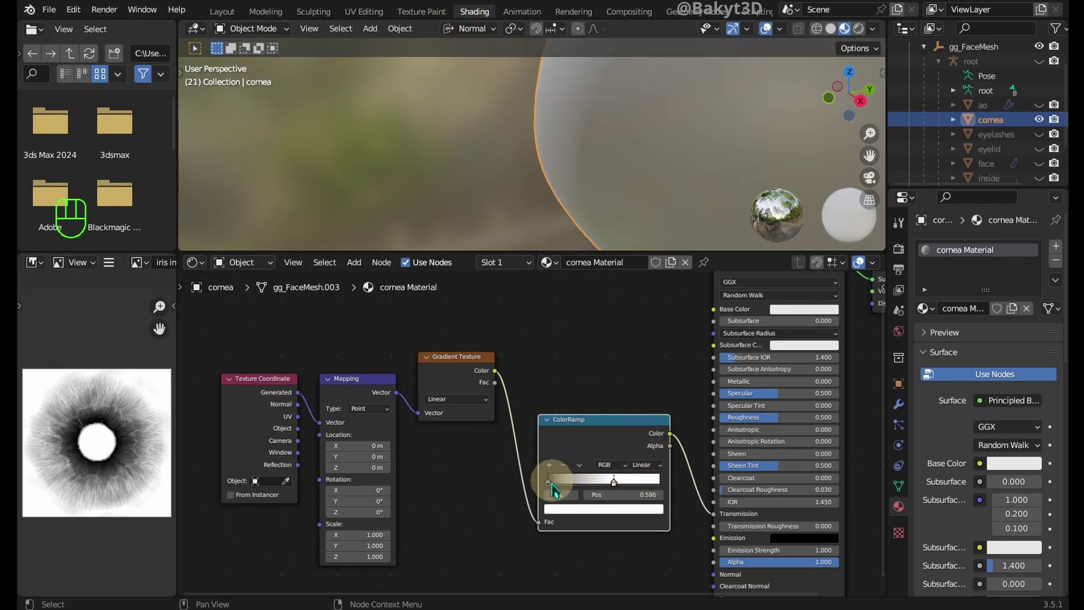
drag(548, 480, 595, 482)
click(643, 465)
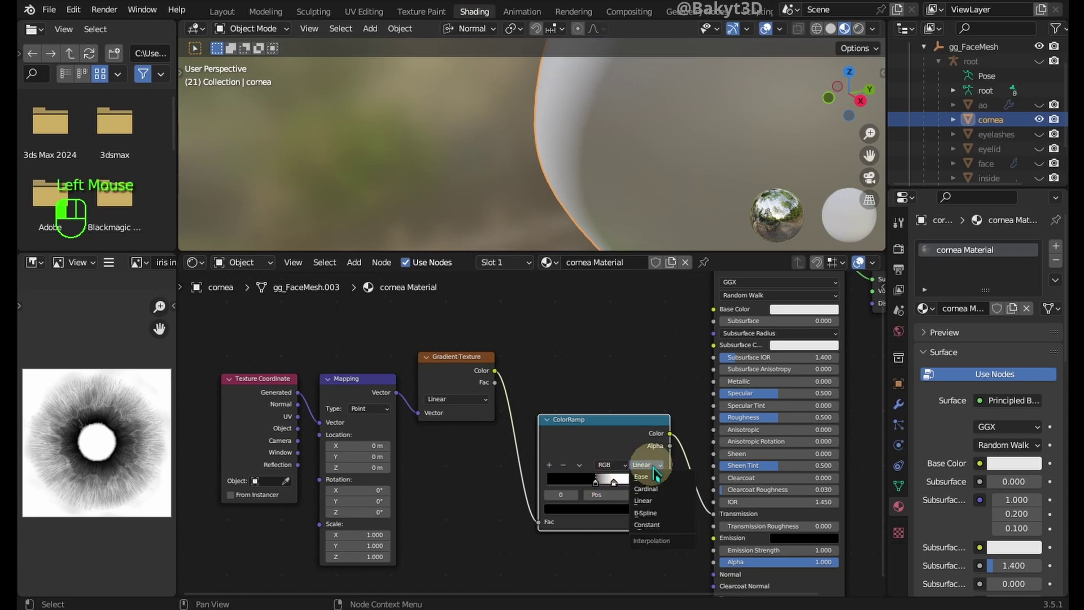
click(653, 478)
Step: Rotate the cornea Mapping -90° on Z and move the white stop left of the black one
scroll(648, 154, down, 3)
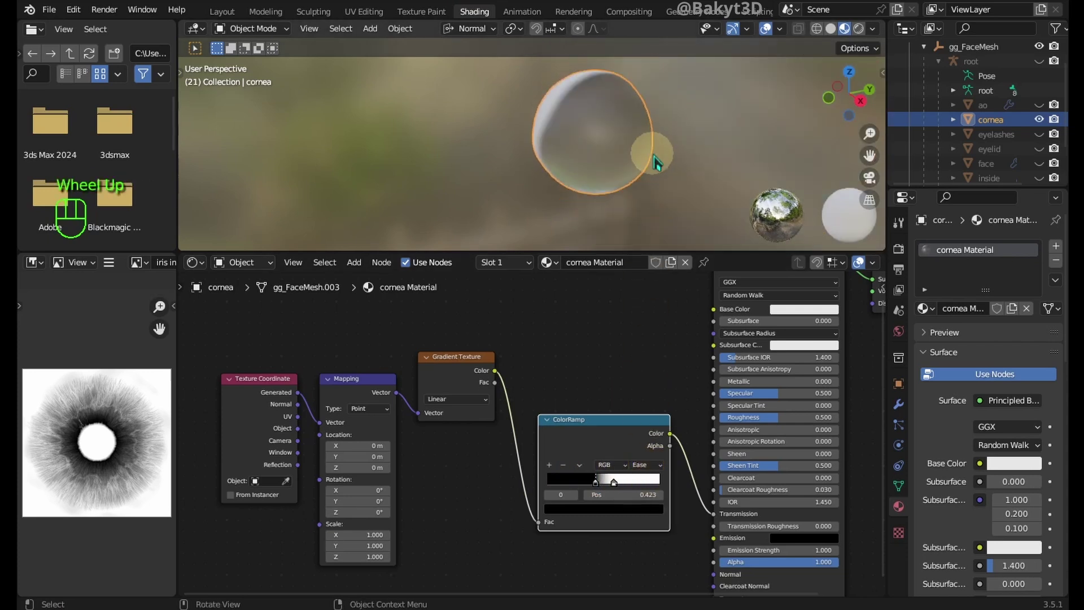
middle_drag(648, 155, 620, 261)
click(377, 513)
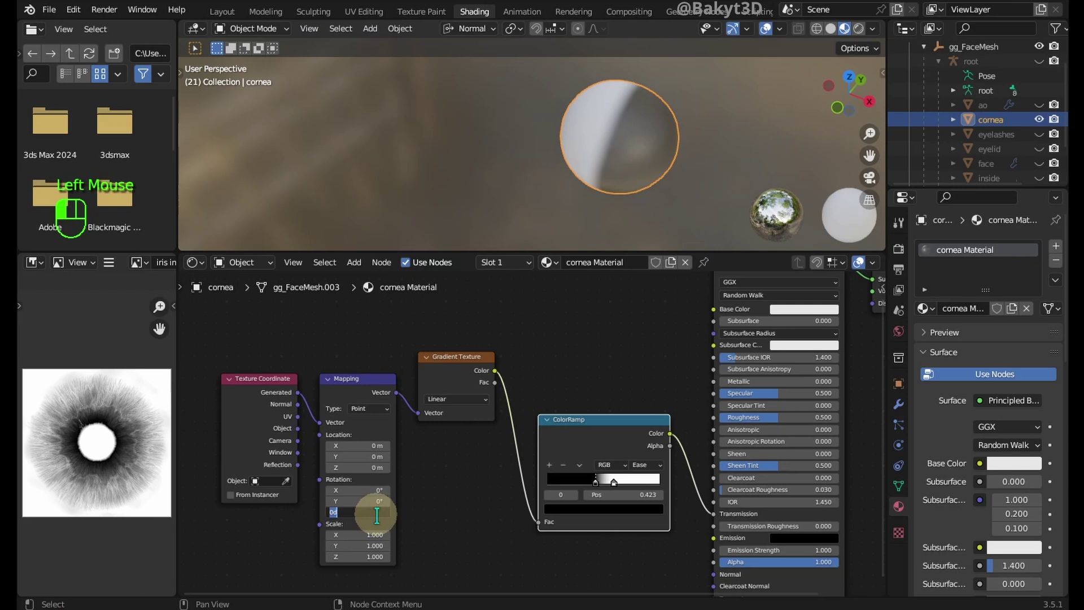
key(Return)
mouse_move(613, 482)
mouse_down()
mouse_move(564, 483)
mouse_move(577, 483)
mouse_up()
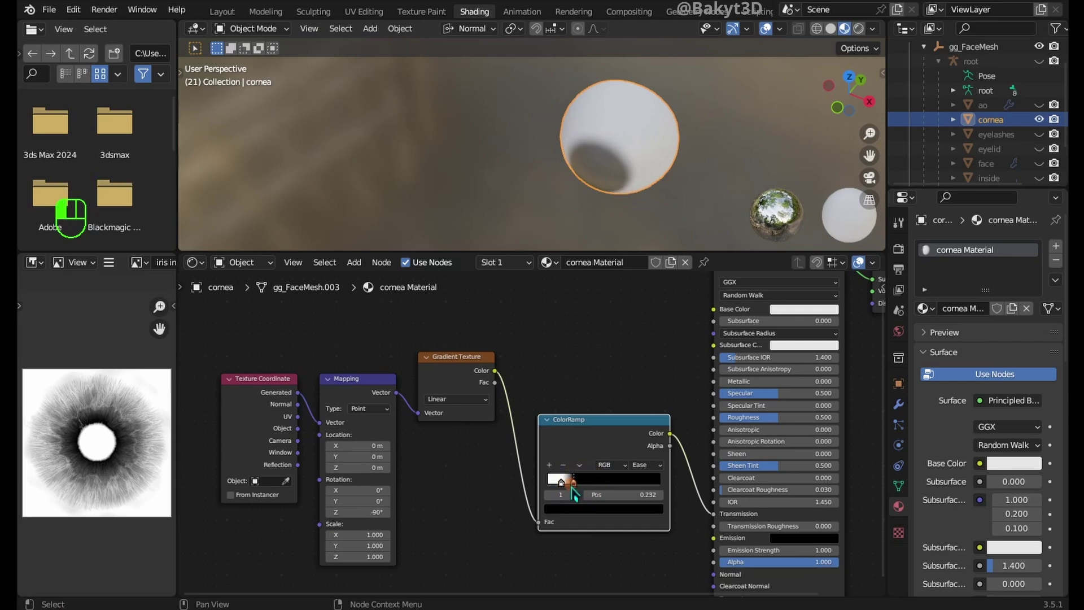
middle_drag(584, 480, 322, 395)
scroll(399, 528, up, 2)
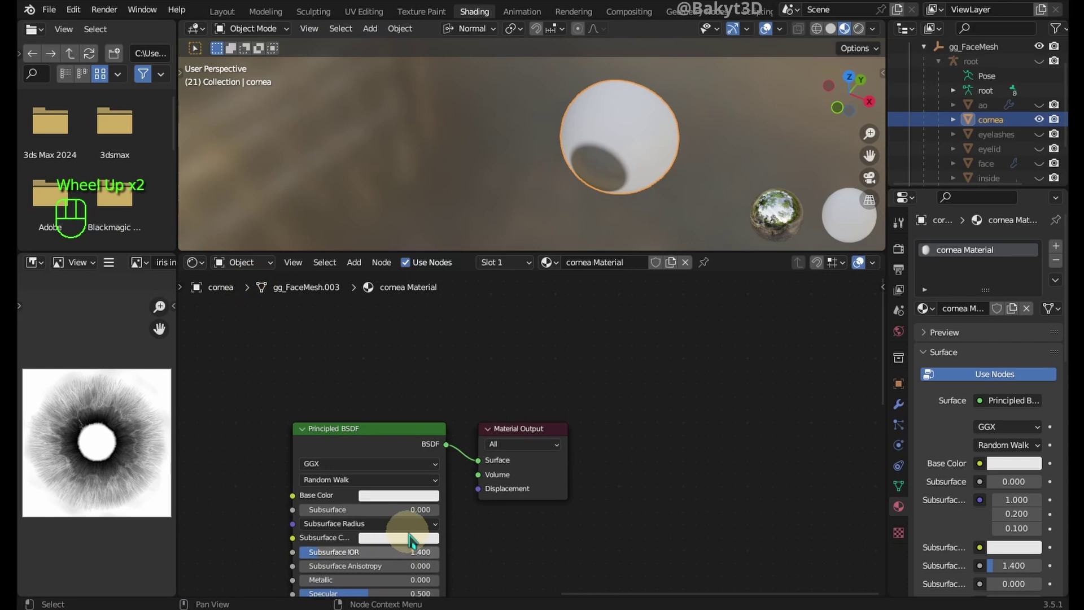
key(shift+a)
Step: Insert a Mix Shader between Principled BSDF and output, and feed the ramp colour into its first shader
mouse_move(387, 474)
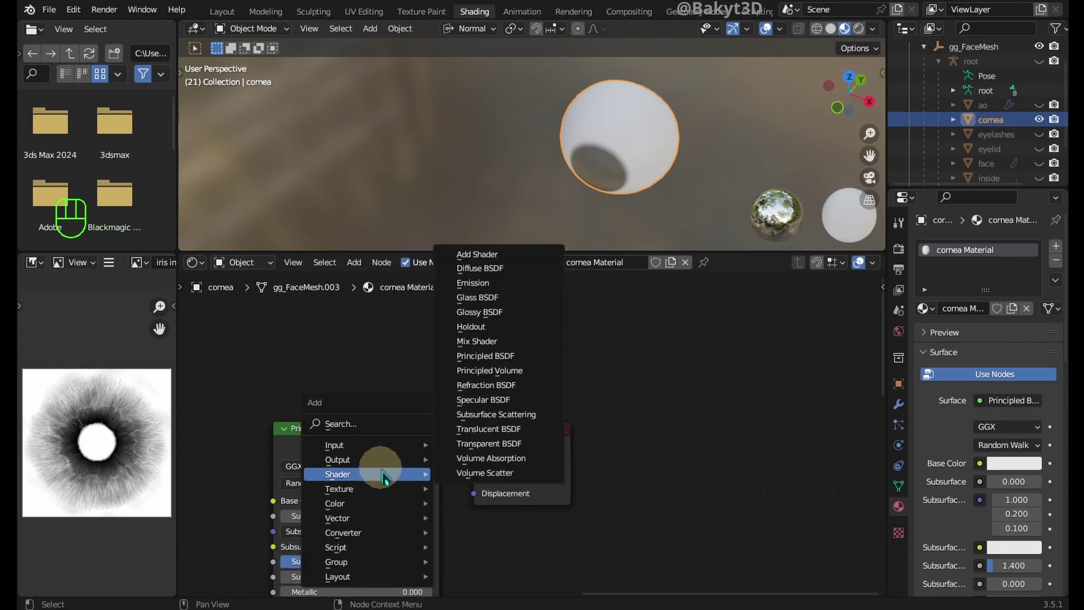
click(480, 340)
click(483, 438)
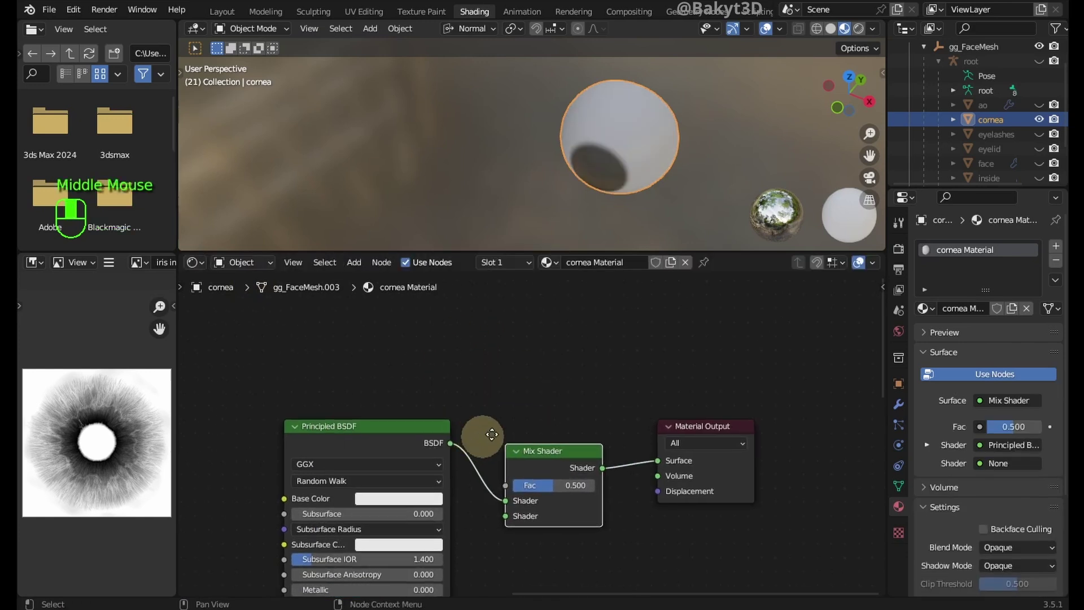
middle_drag(484, 435, 729, 359)
scroll(729, 359, down, 2)
drag(492, 538, 552, 518)
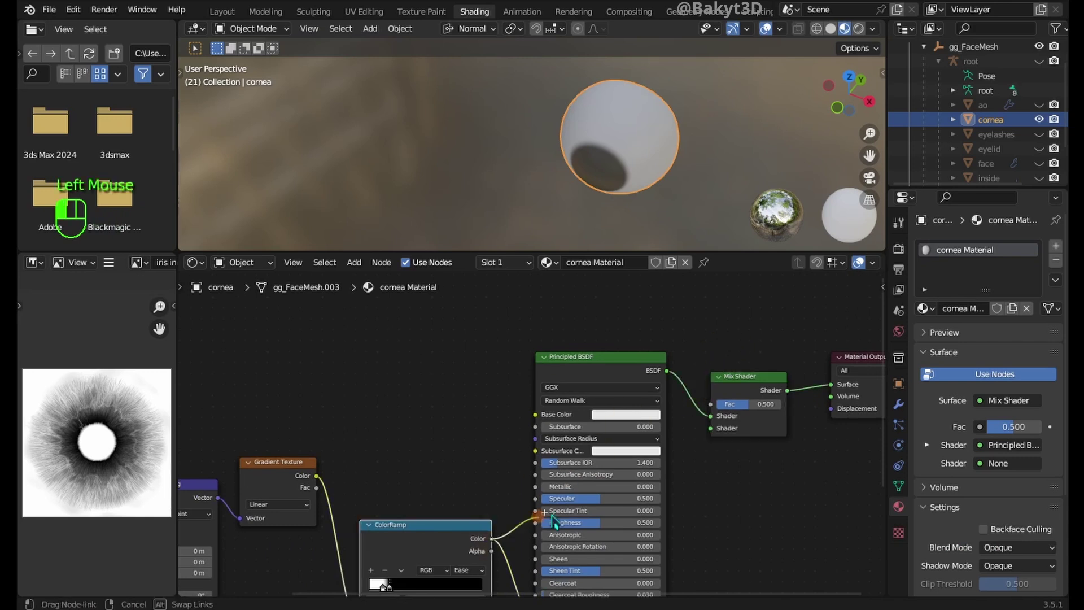
mouse_move(714, 423)
mouse_down()
mouse_move(678, 377)
mouse_move(710, 416)
mouse_up()
Step: Insert a Transparent BSDF on the ramp-to-mix link and place it above the Principled node
key(shift+a)
mouse_move(685, 338)
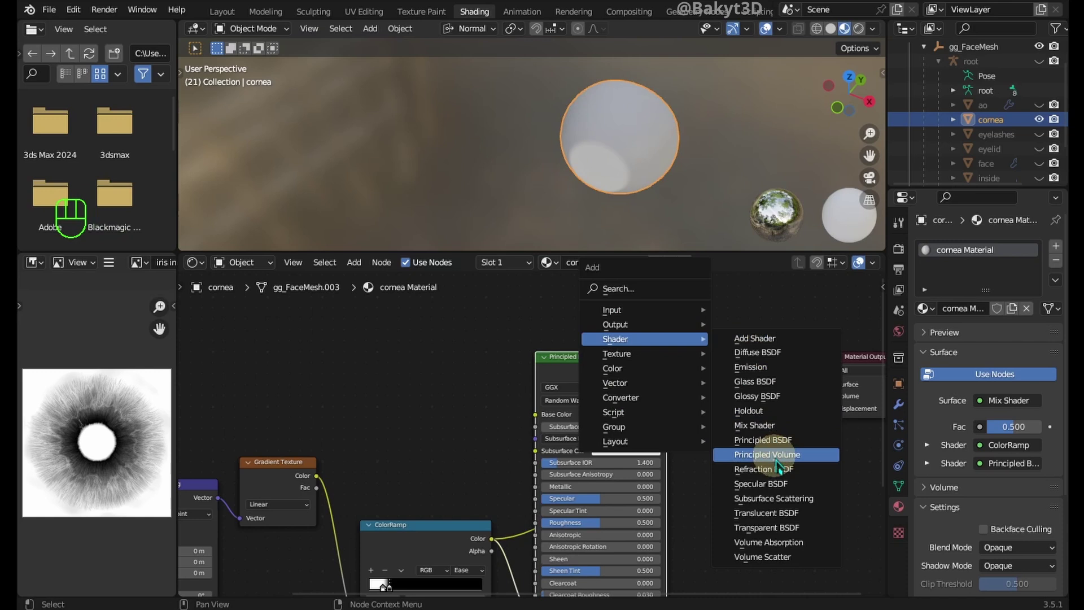
click(772, 527)
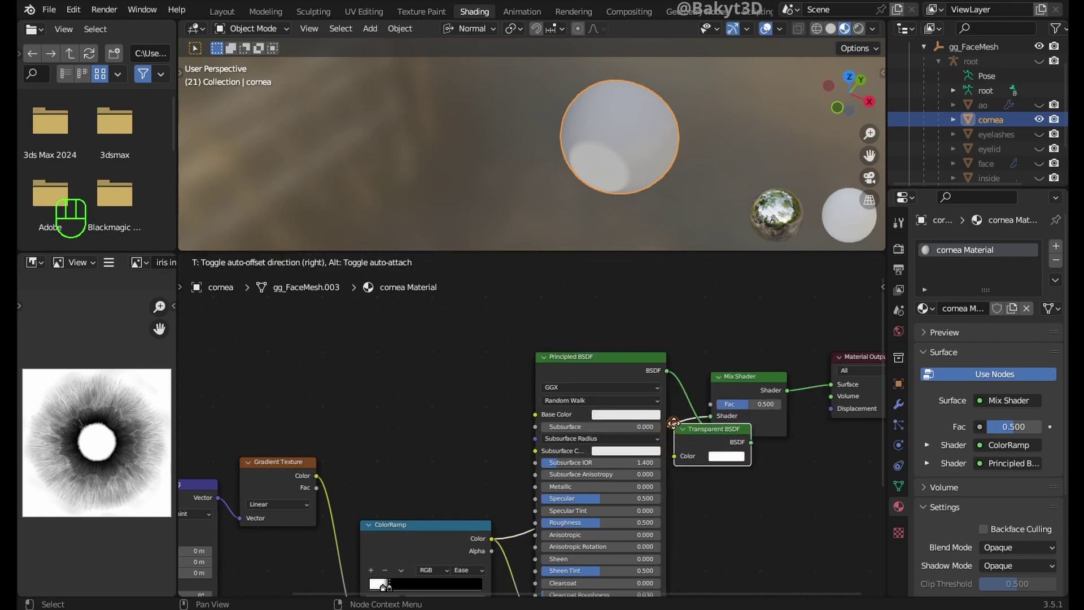
click(617, 429)
drag(618, 436, 587, 355)
scroll(587, 355, down, 2)
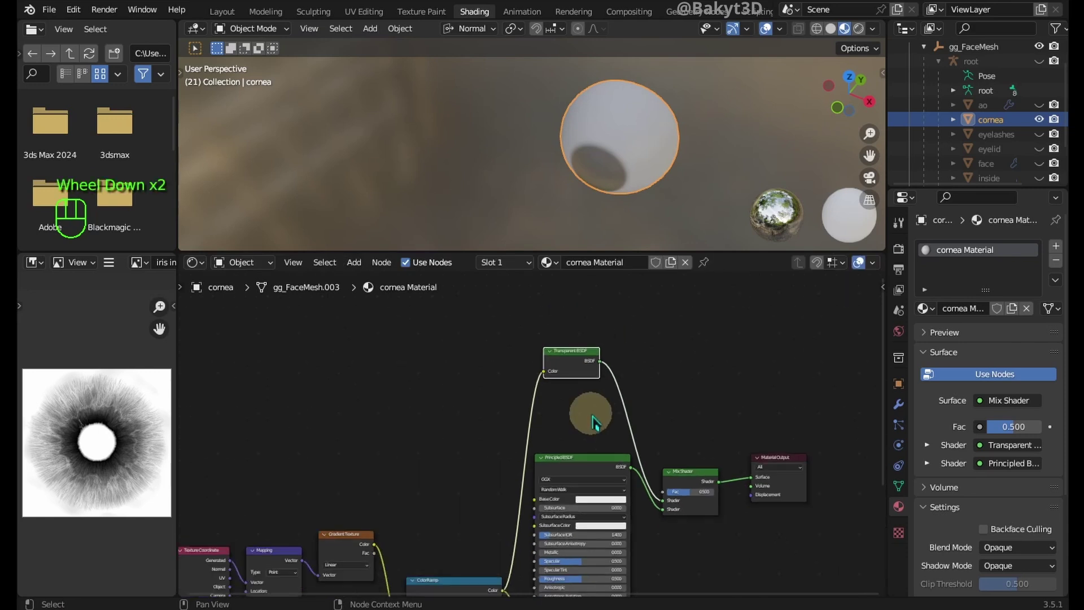
middle_drag(588, 413, 513, 365)
Step: Turn on Screen Space Reflections with Refraction in the render settings
click(898, 251)
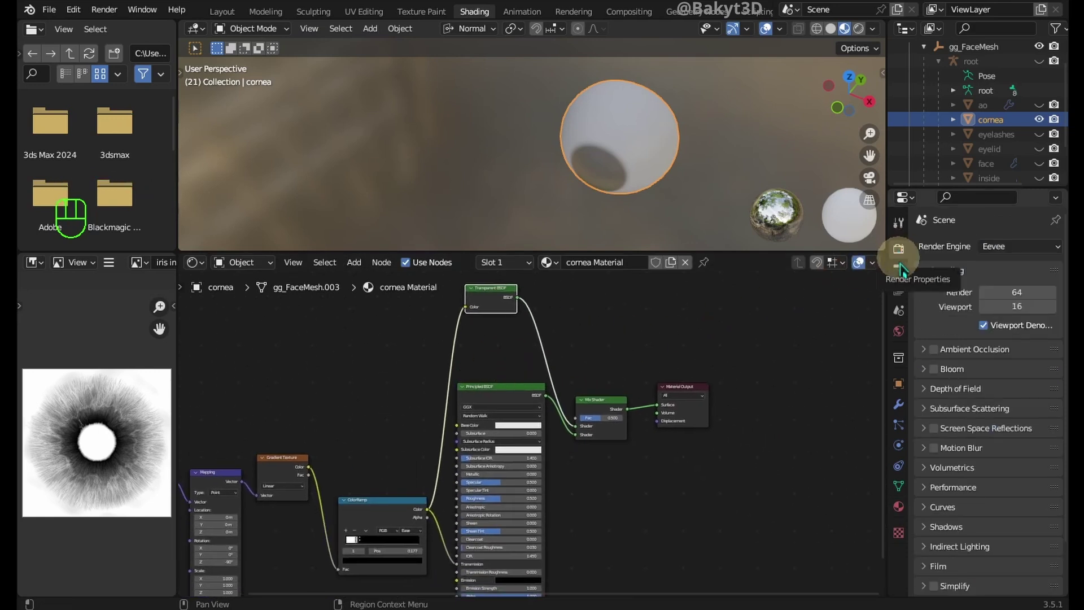
click(925, 429)
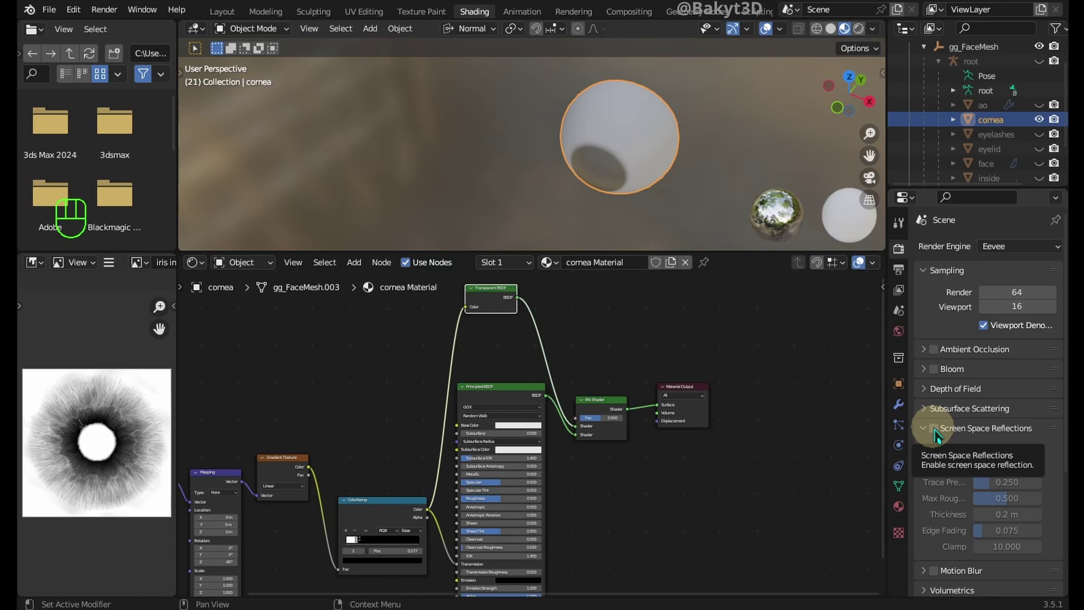
click(934, 429)
click(979, 450)
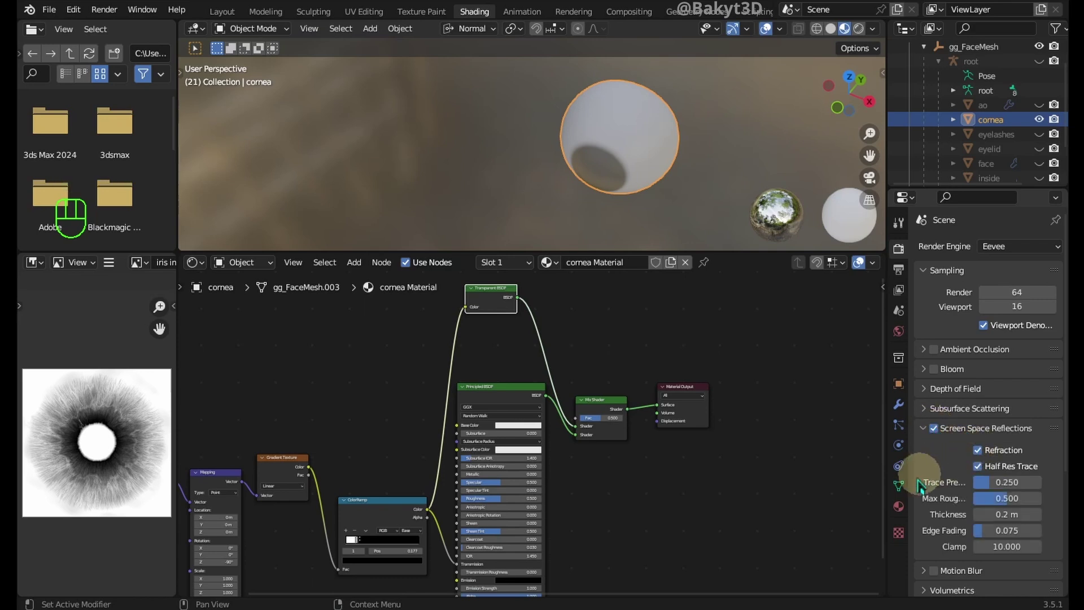
Step: Enable Screen Space Refraction on the cornea material and set its Blend Mode to Alpha Blend
click(898, 506)
scroll(996, 449, down, 5)
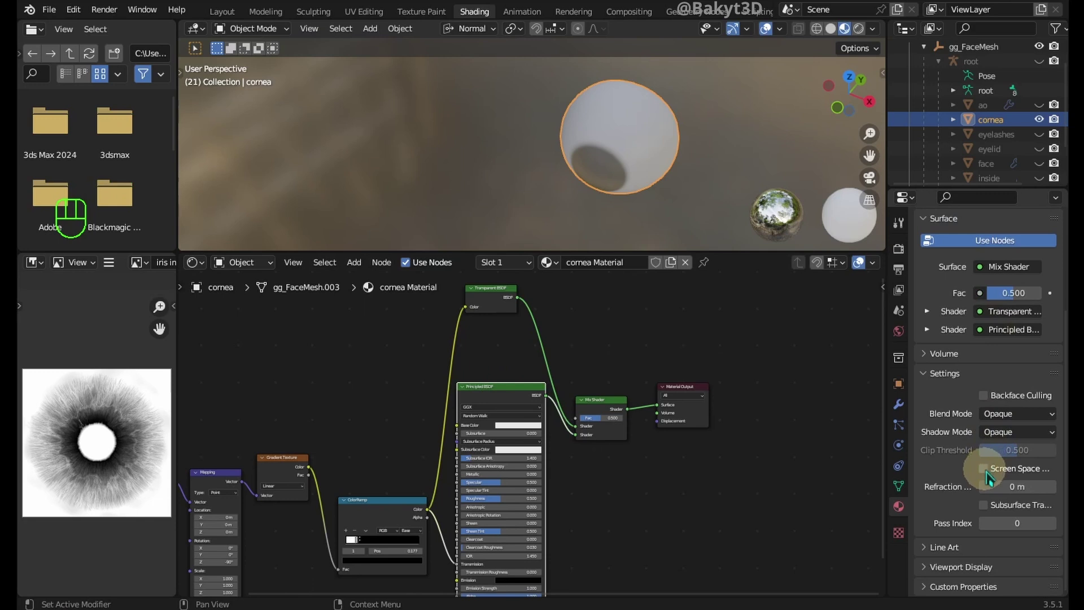
click(983, 468)
click(999, 414)
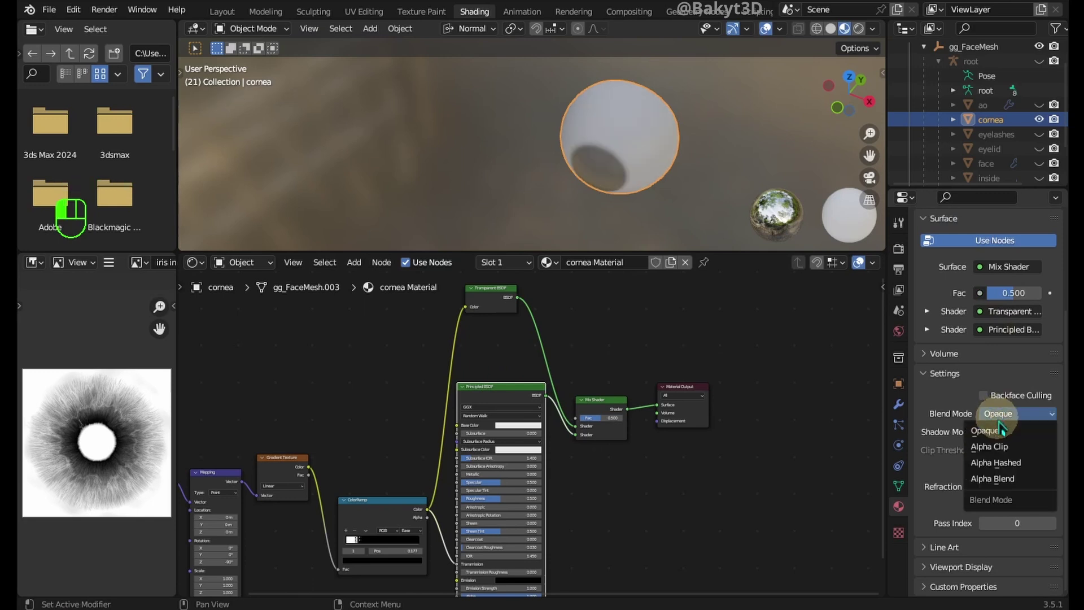
click(997, 479)
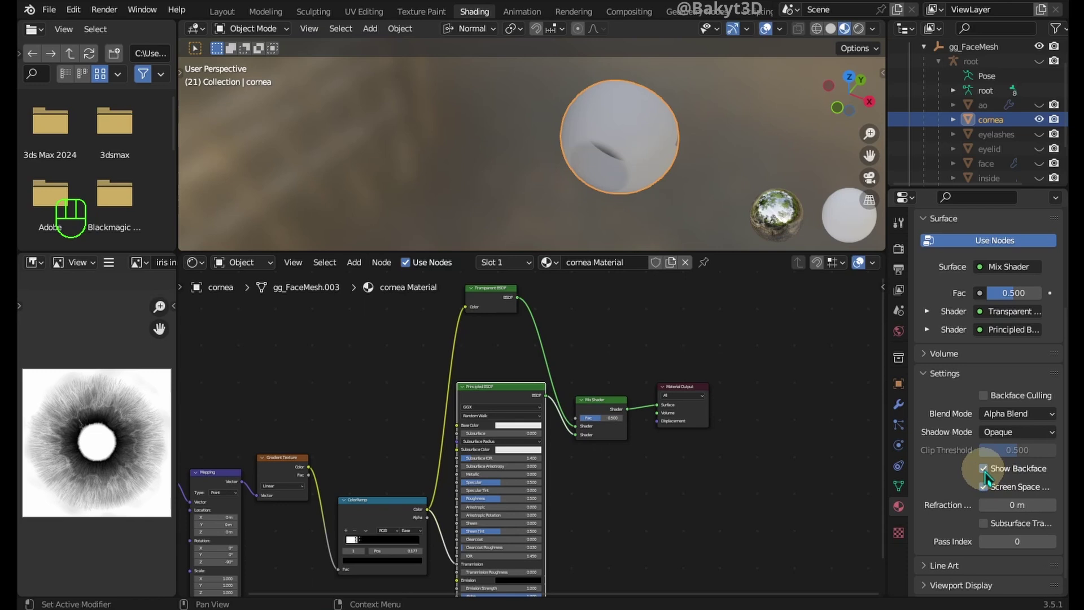
click(927, 333)
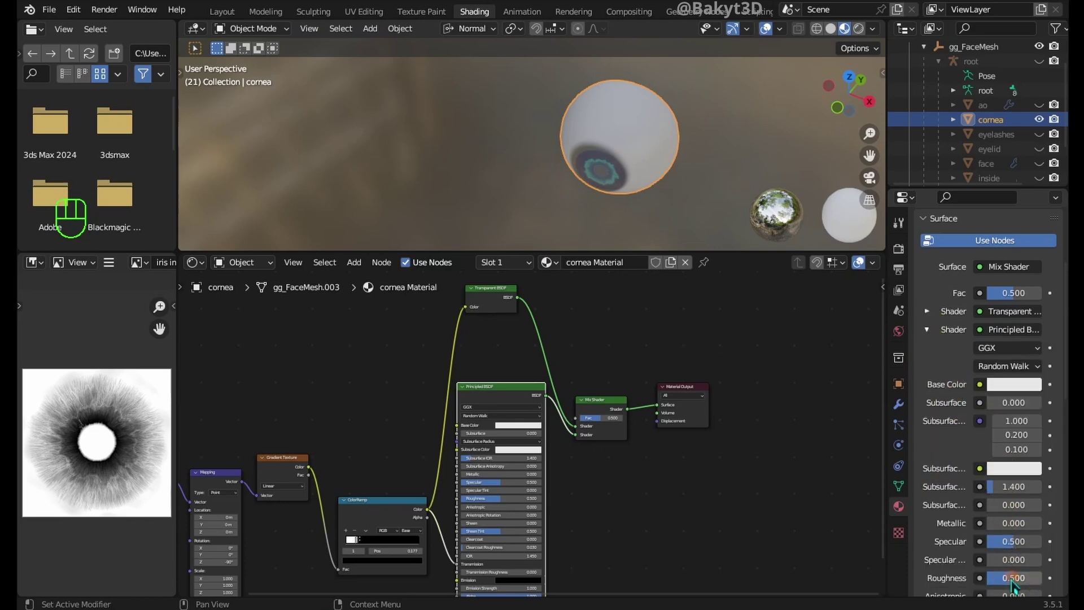
Step: Set cornea Roughness to 0 and drive Base Color with a T_Veins_D.PNG image node
drag(1013, 584, 944, 544)
middle_drag(700, 194, 706, 152)
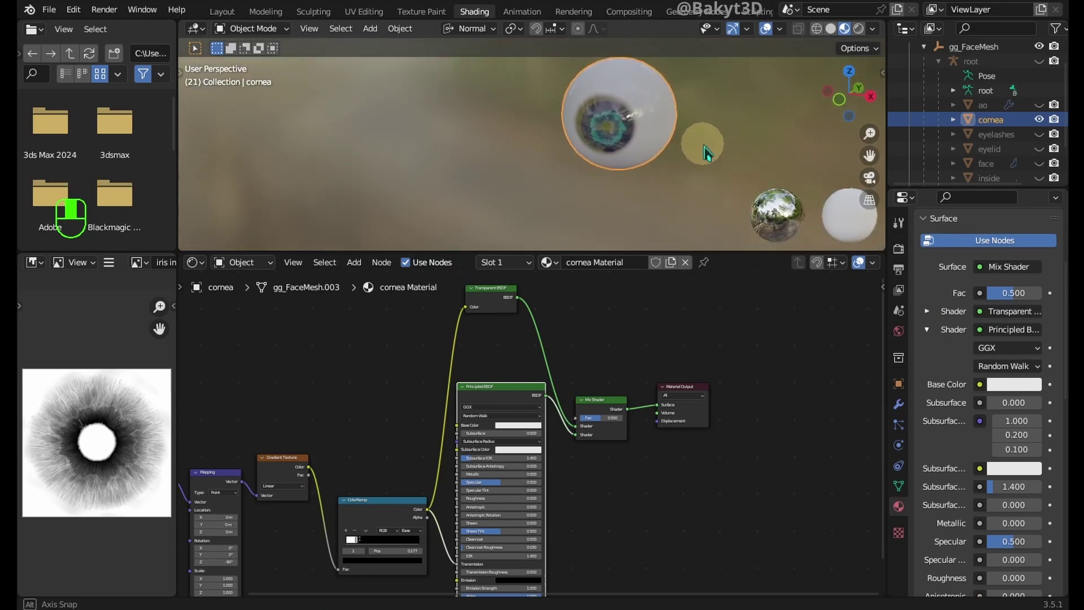
click(213, 576)
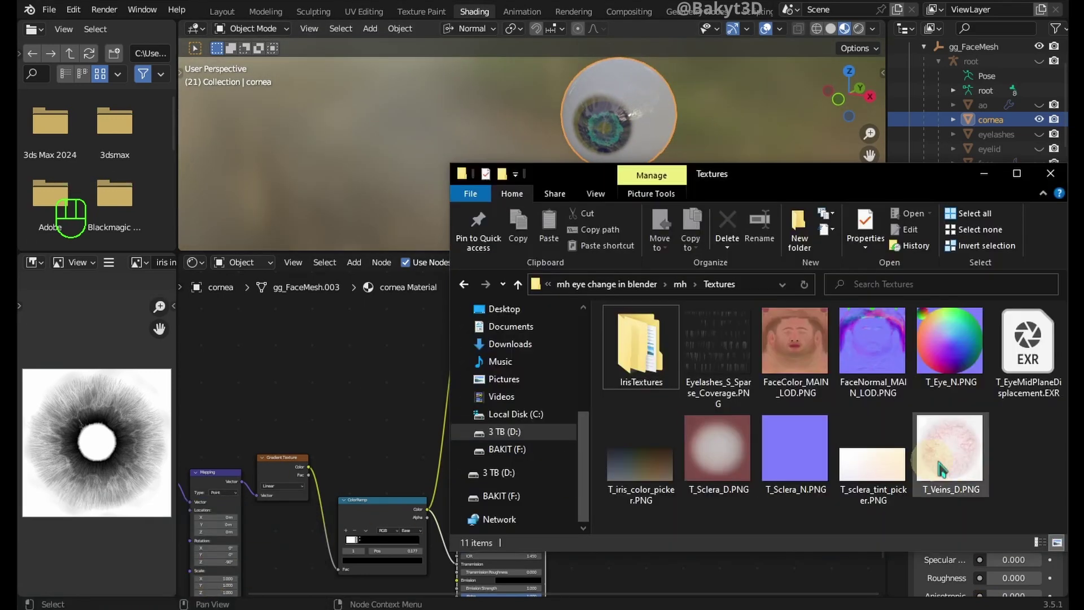
drag(939, 469, 370, 385)
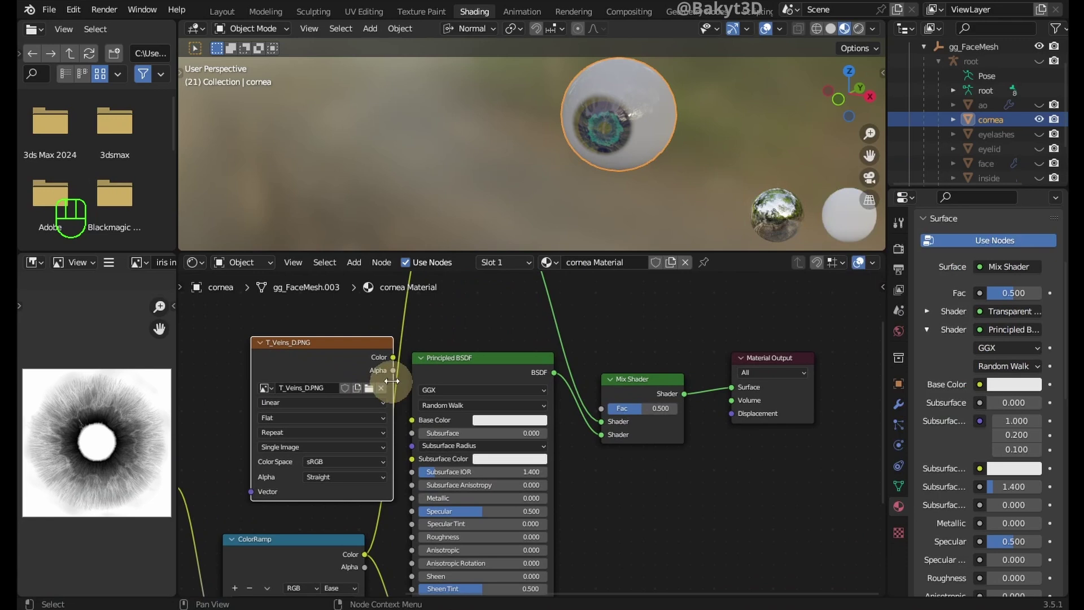
drag(413, 432, 411, 420)
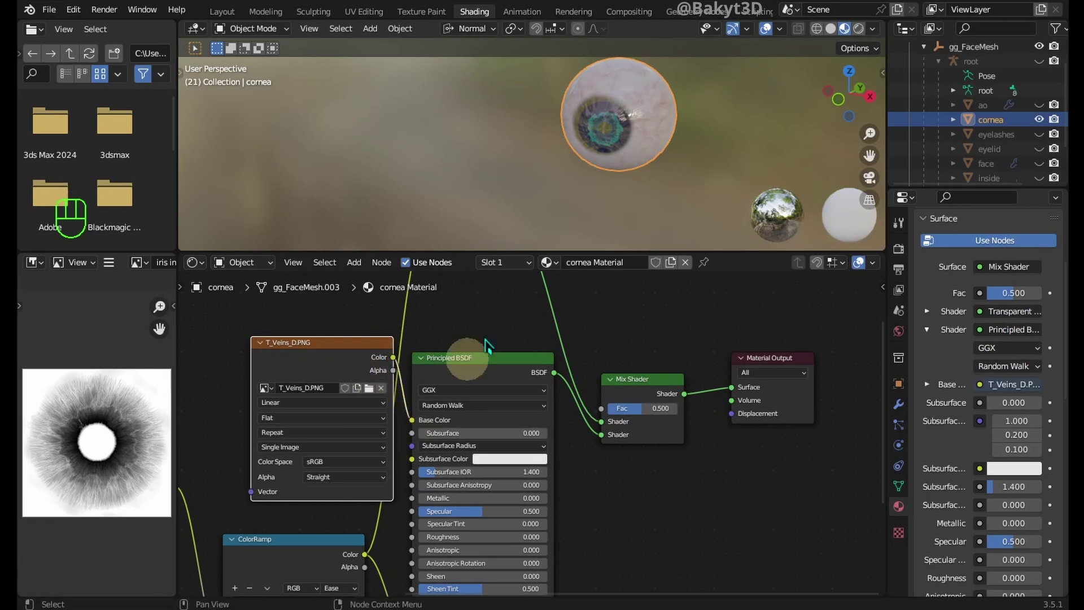
scroll(564, 175, up, 5)
middle_drag(515, 184, 587, 168)
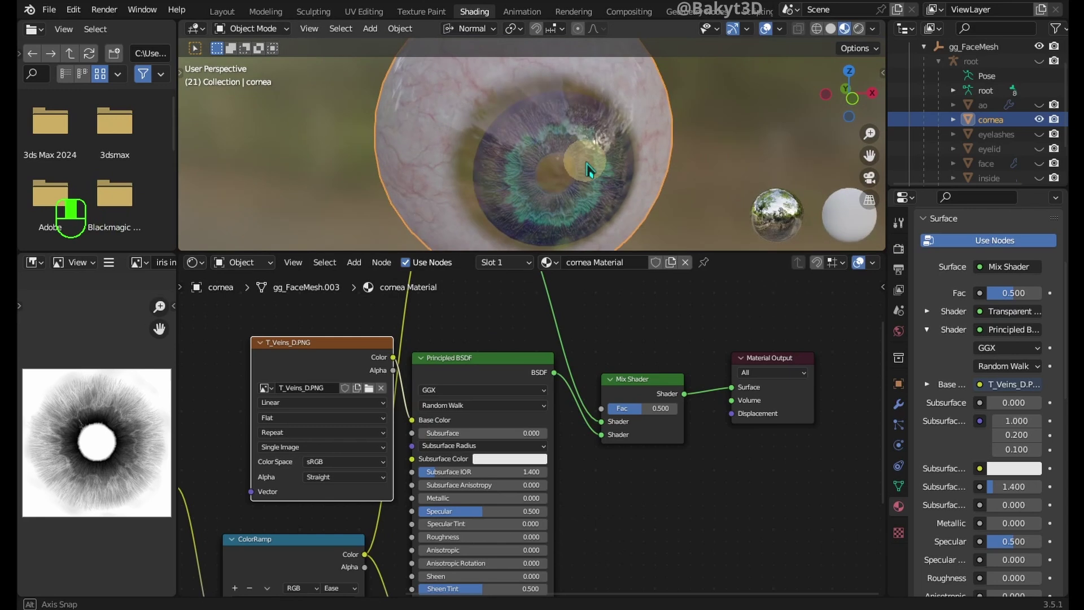
Step: Move the iris vertices slightly outward along Z and scale them down in Edit Mode
drag(974, 188, 973, 206)
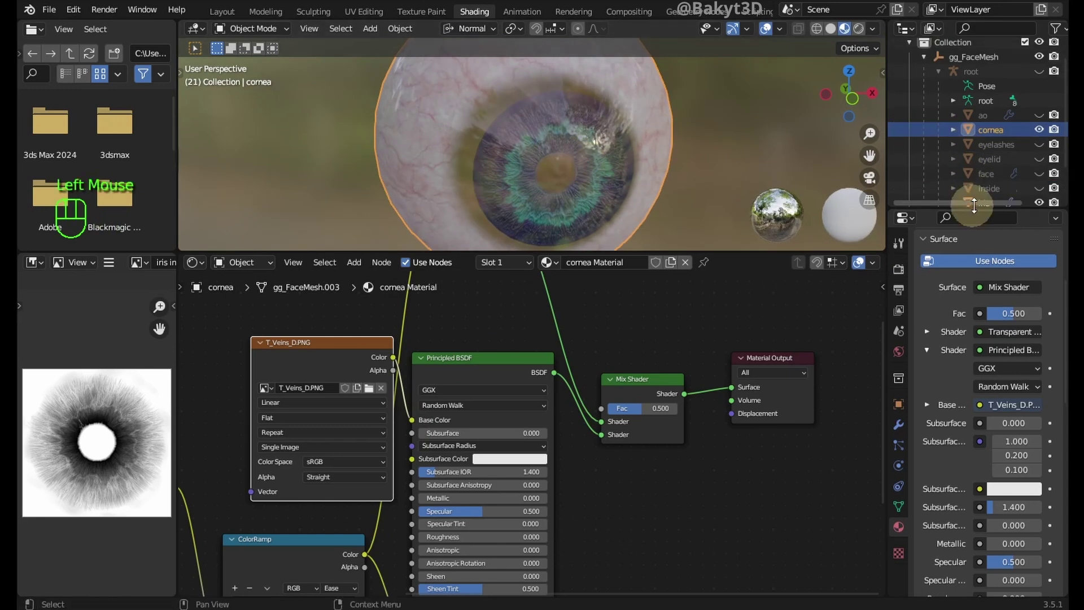
scroll(983, 186, down, 2)
click(983, 173)
key(Tab)
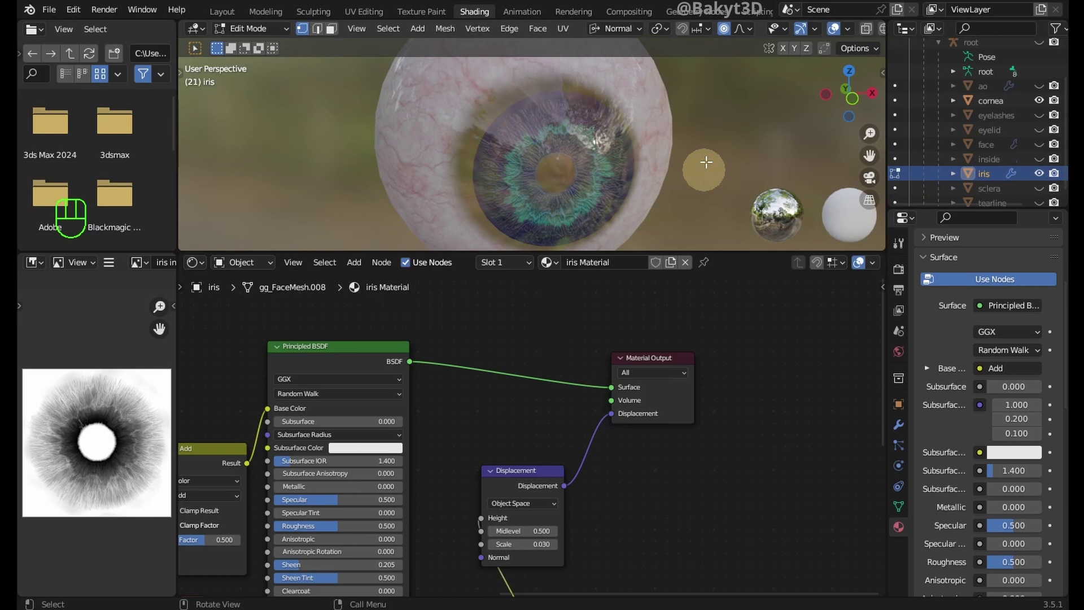
key(g)
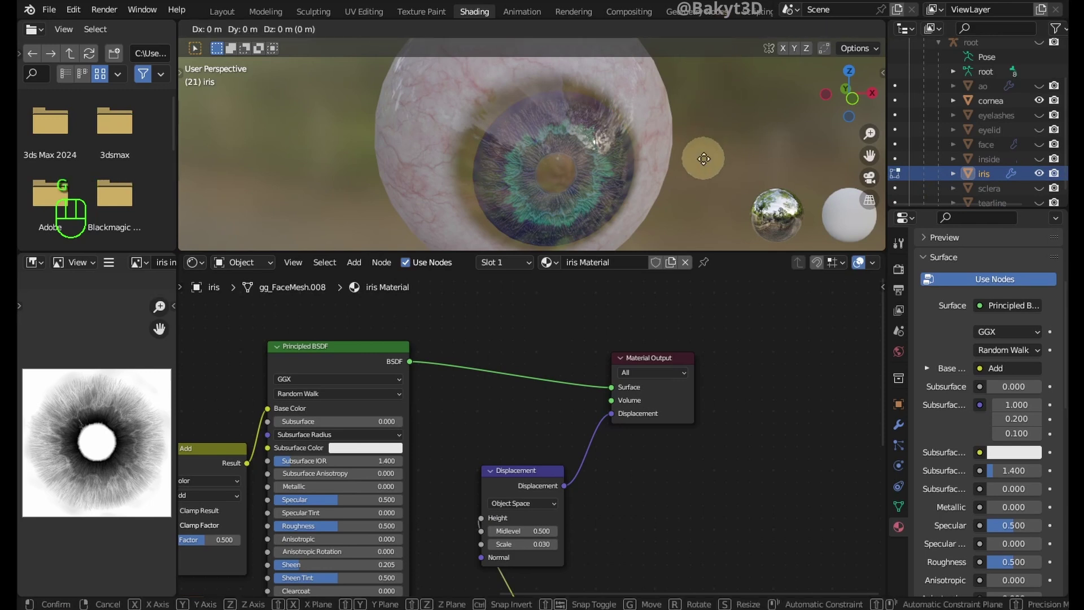
key(z)
key(z)
click(703, 164)
key(s)
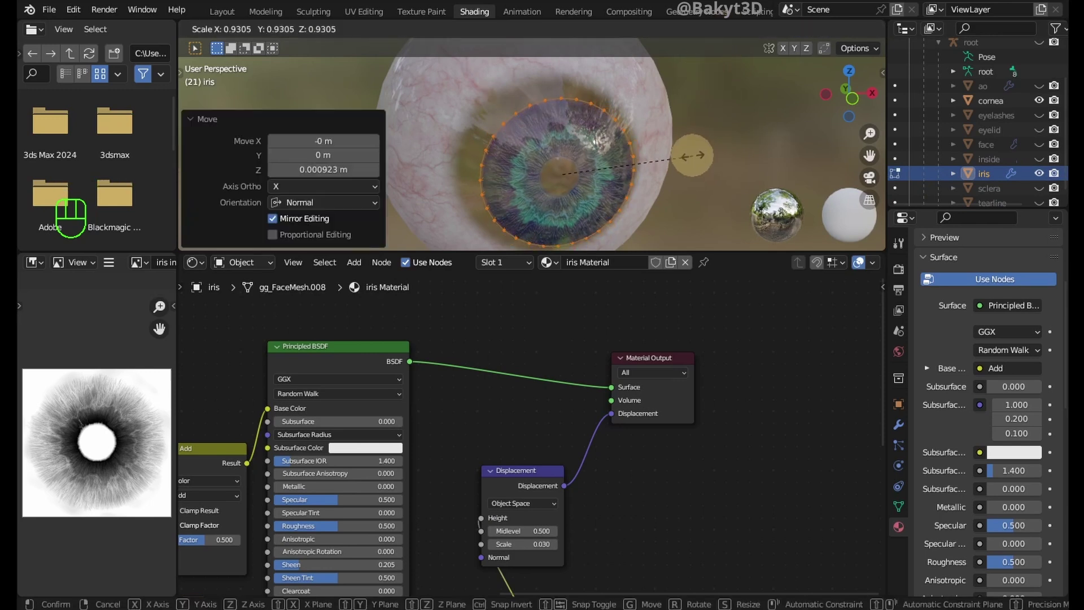
click(686, 150)
key(Tab)
Step: Set cornea Mapping rotation Y -35.6° and location X 0.06 m, and move the ramp stop to 0.145
shift+click(649, 158)
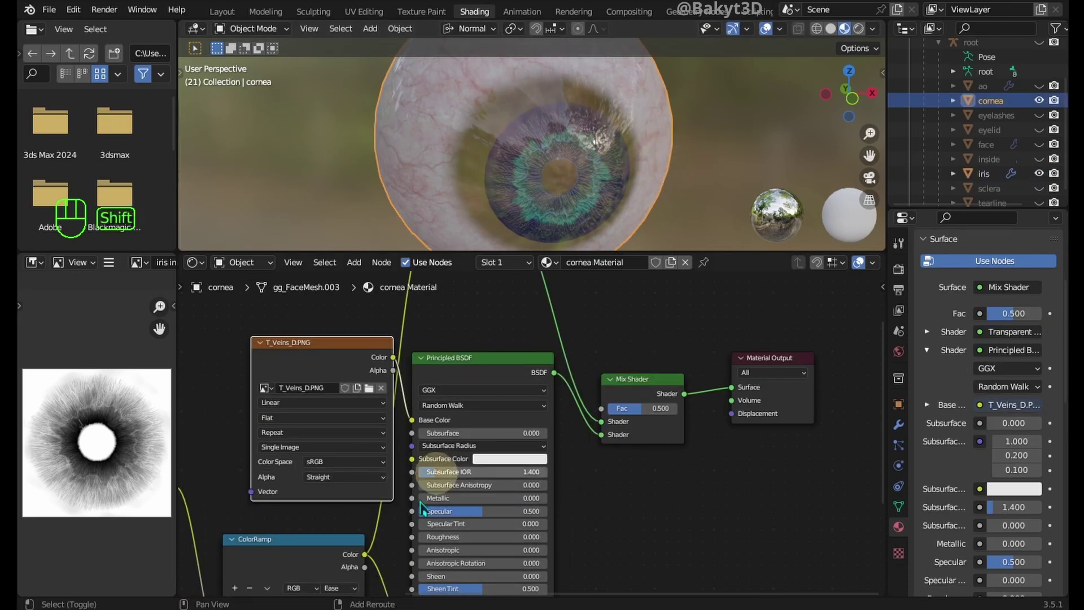
middle_drag(576, 446, 736, 390)
middle_drag(685, 193, 673, 193)
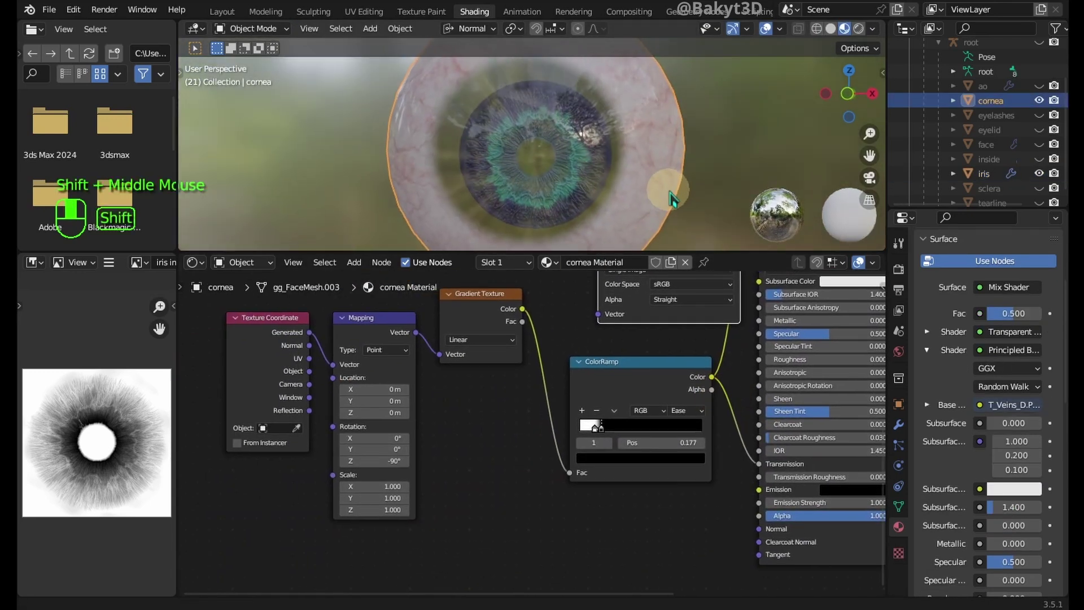
drag(397, 460, 350, 460)
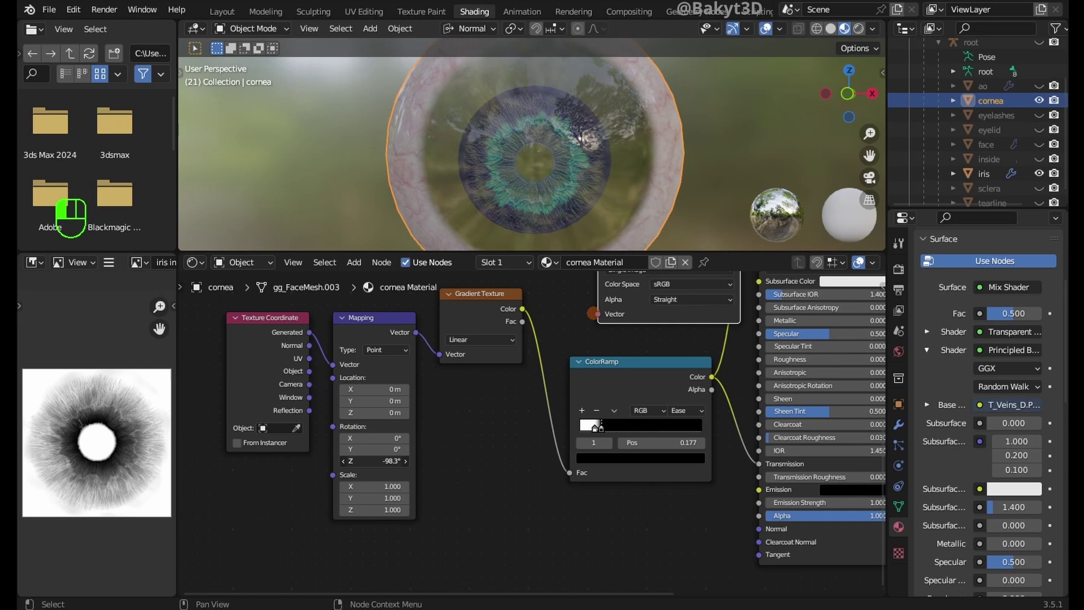
shift+drag(390, 389, 404, 389)
drag(384, 459, 384, 459)
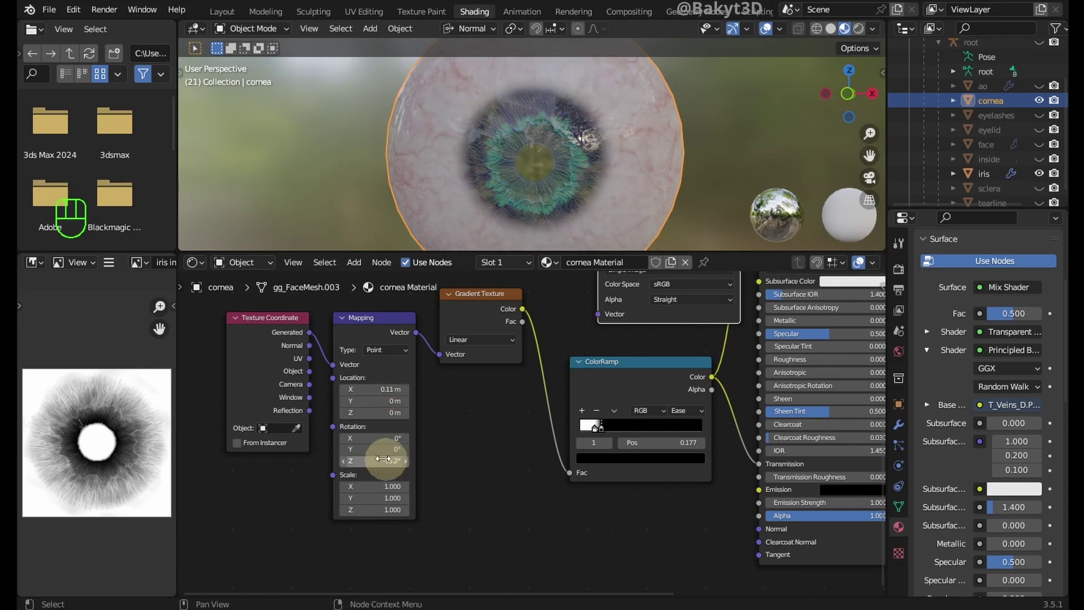
shift+drag(389, 389, 384, 389)
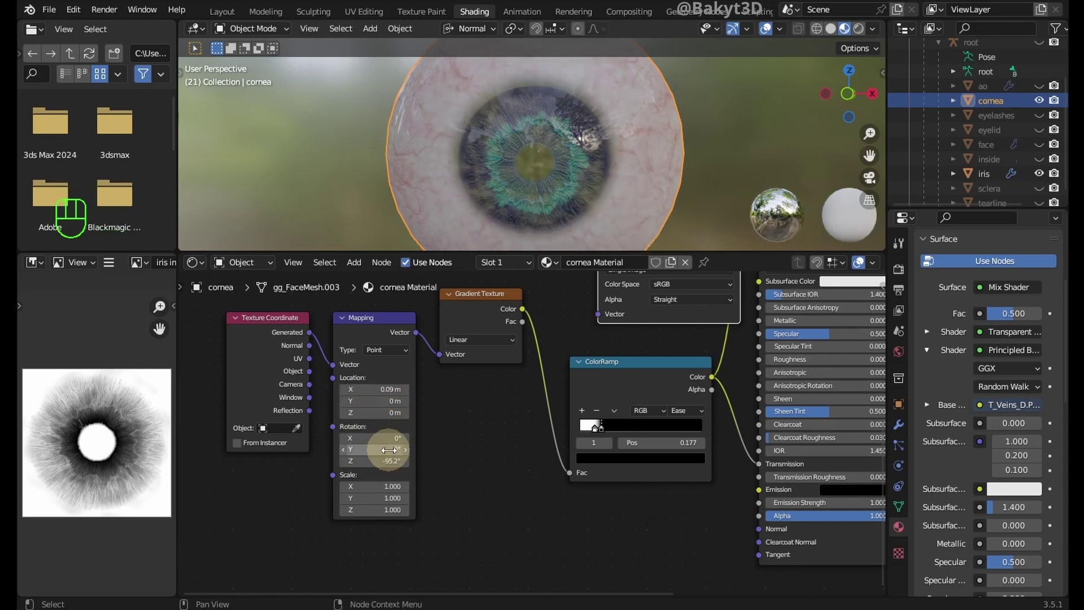
drag(374, 449, 351, 449)
shift+drag(387, 390, 390, 389)
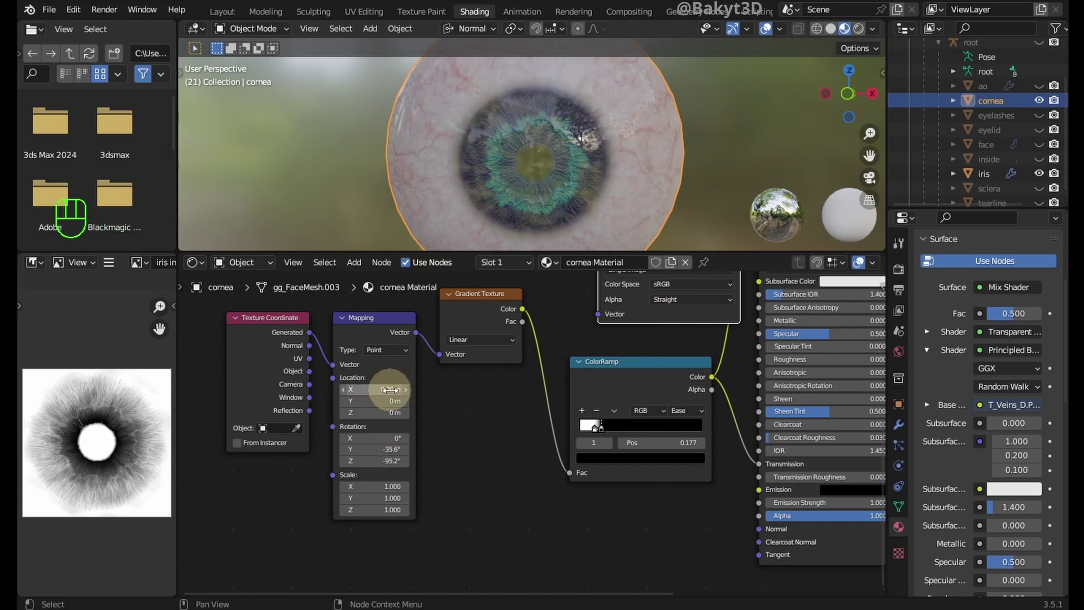
drag(602, 437, 599, 438)
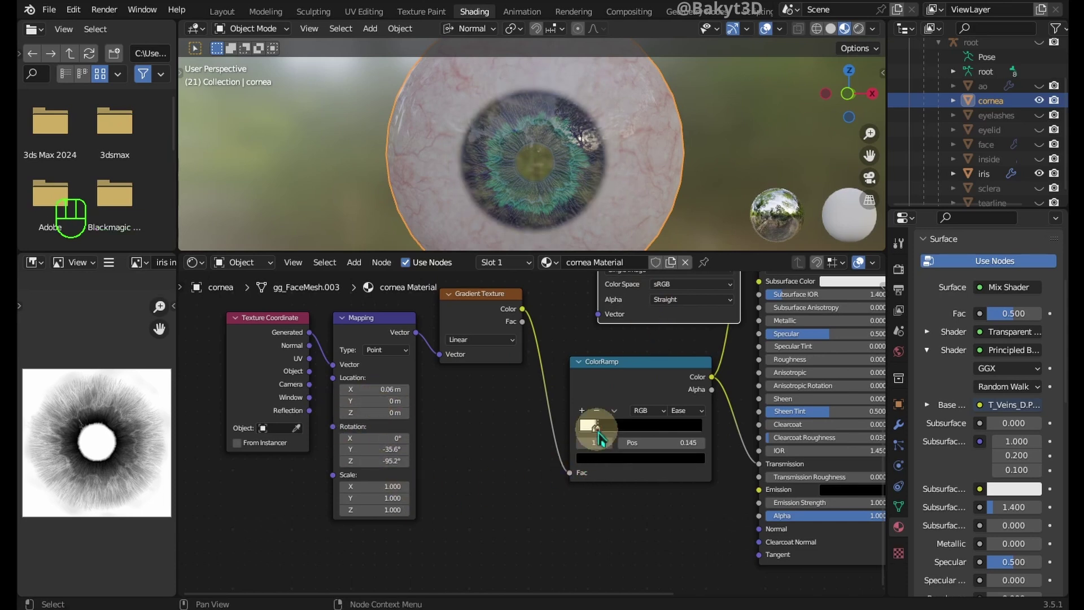
click(990, 159)
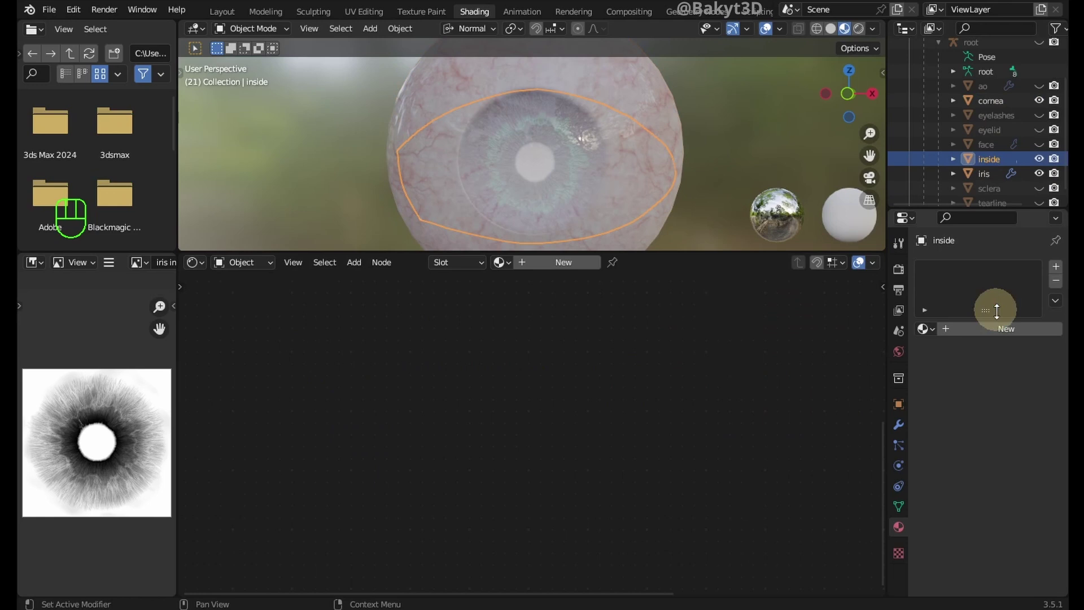
Step: Give the inside mesh a new material with a black Base Color
click(996, 327)
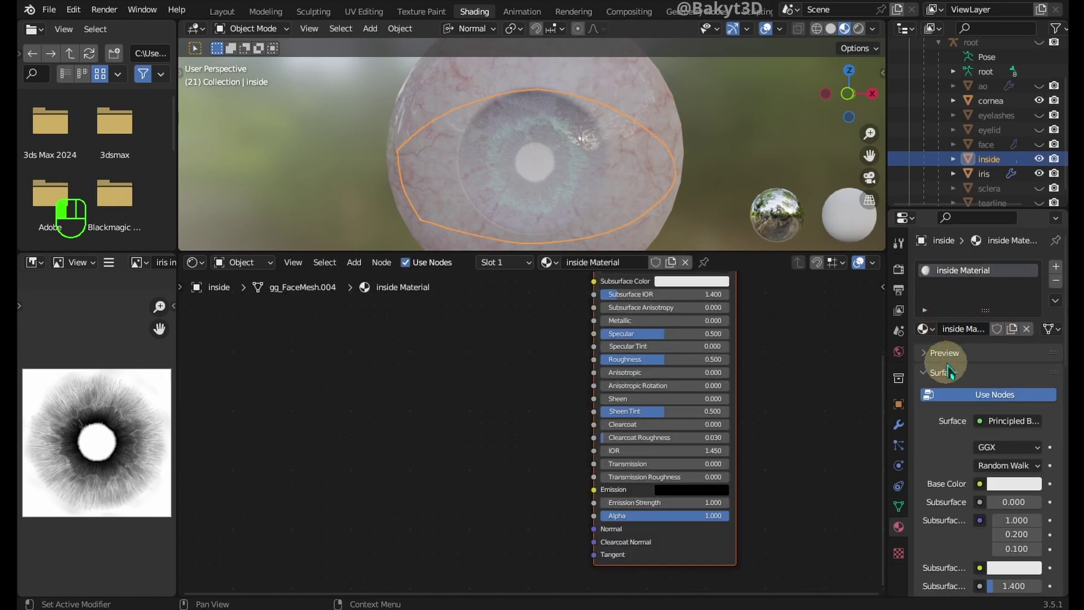
click(1005, 485)
drag(1025, 356, 1028, 387)
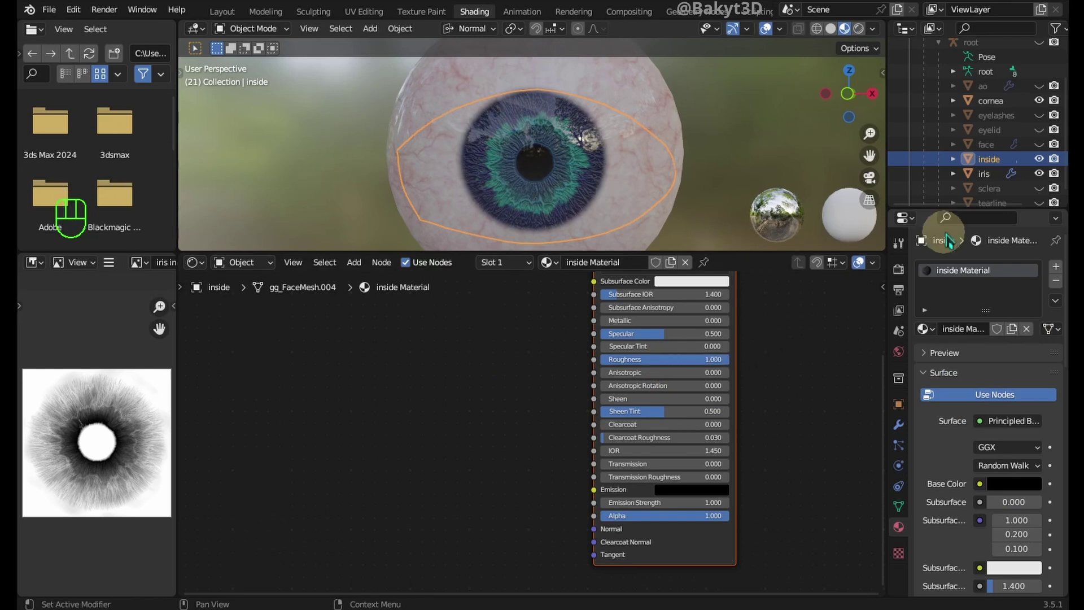
Step: Add a new tearline material with Metallic 1 and Roughness 0
click(1039, 144)
scroll(1043, 146, down, 1)
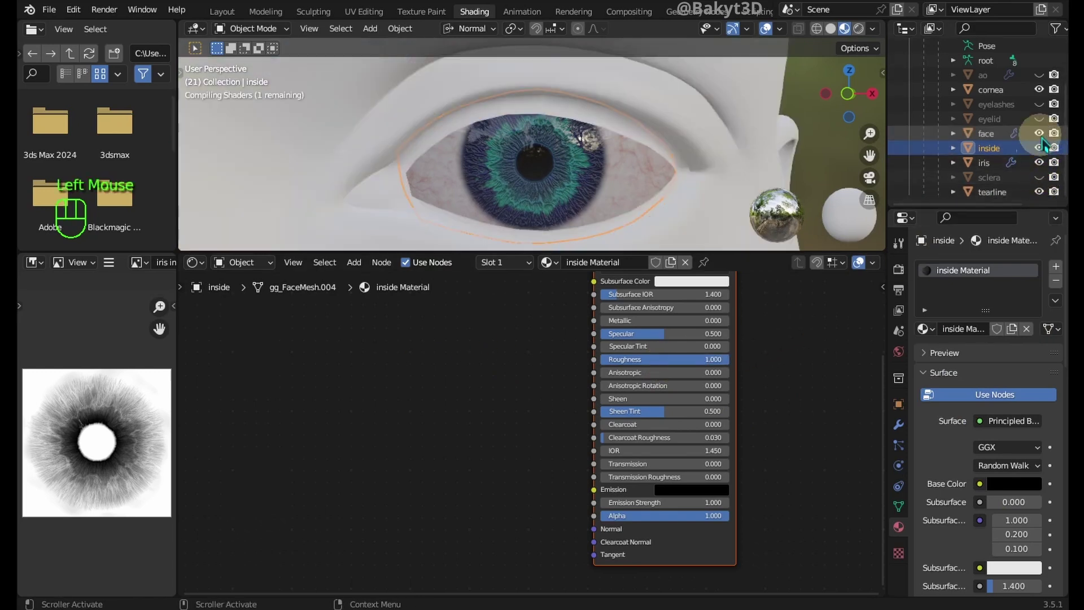
click(992, 192)
click(981, 330)
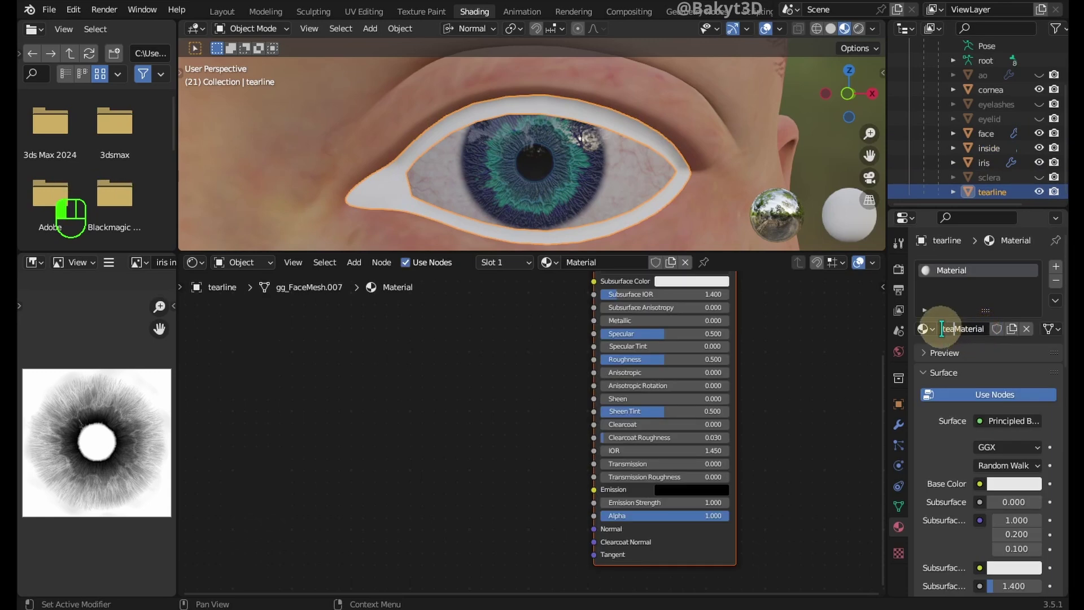
scroll(953, 351, down, 3)
drag(993, 446, 1041, 446)
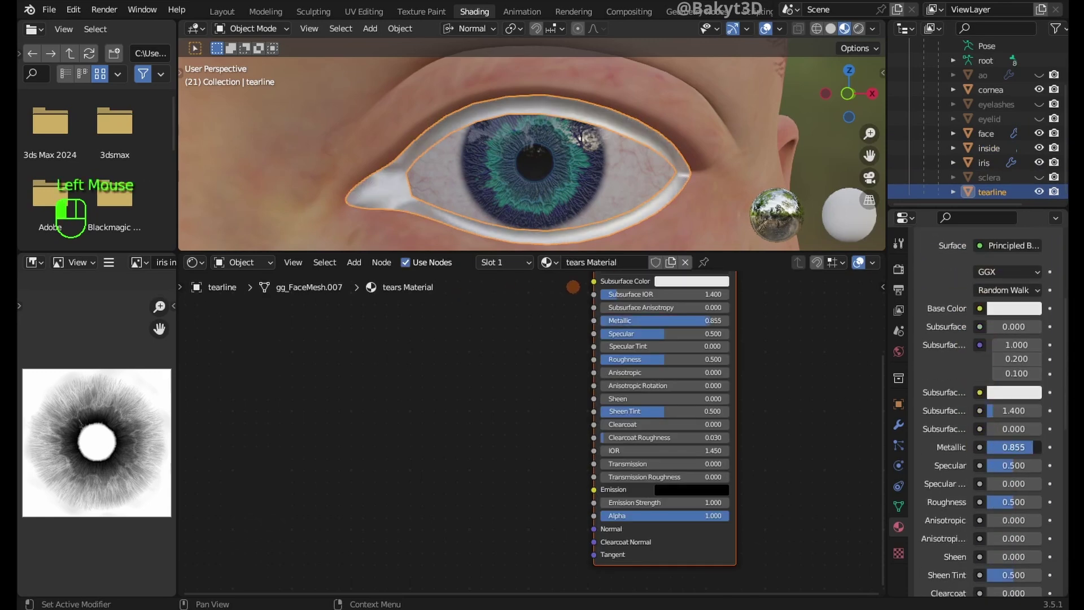
drag(888, 451, 777, 446)
drag(928, 502, 920, 502)
Step: Enable Screen Space Refraction and Alpha Hashed blending on the tearline, with Alpha 0.189
scroll(923, 508, down, 6)
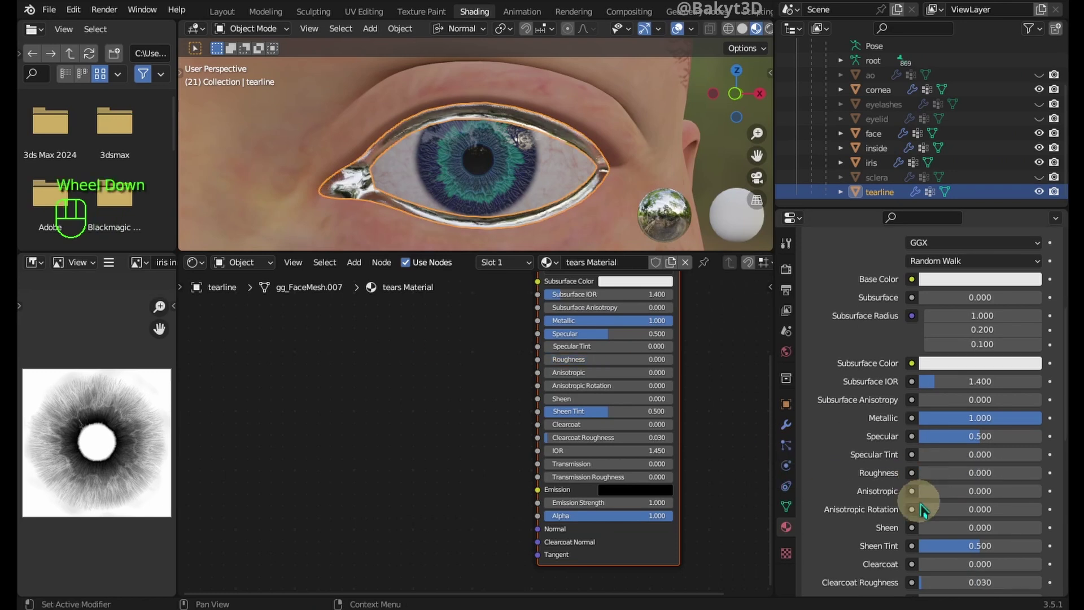
scroll(926, 508, down, 4)
click(915, 469)
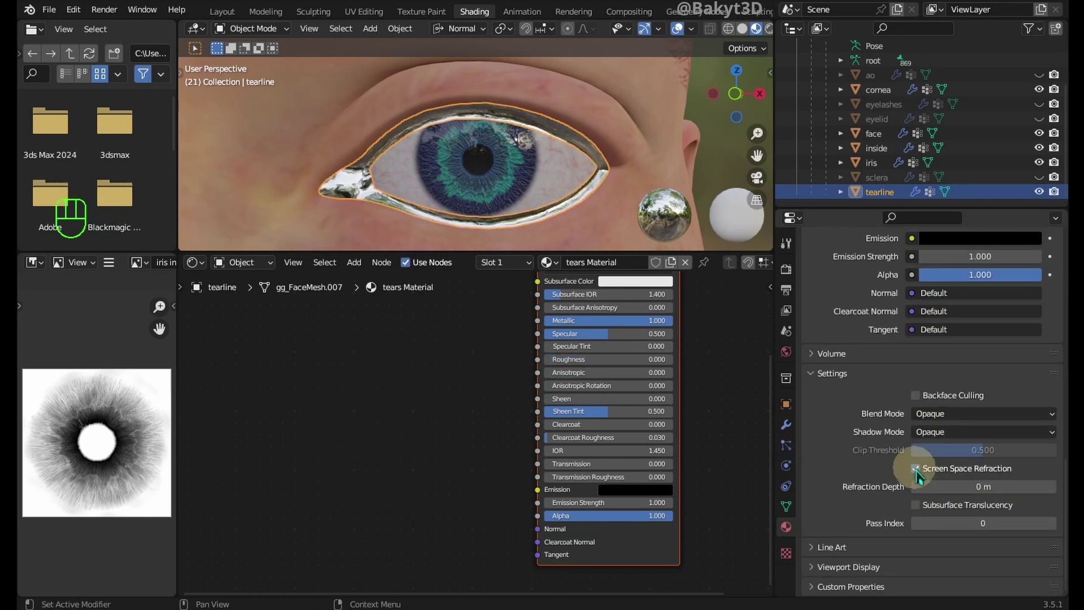
click(941, 415)
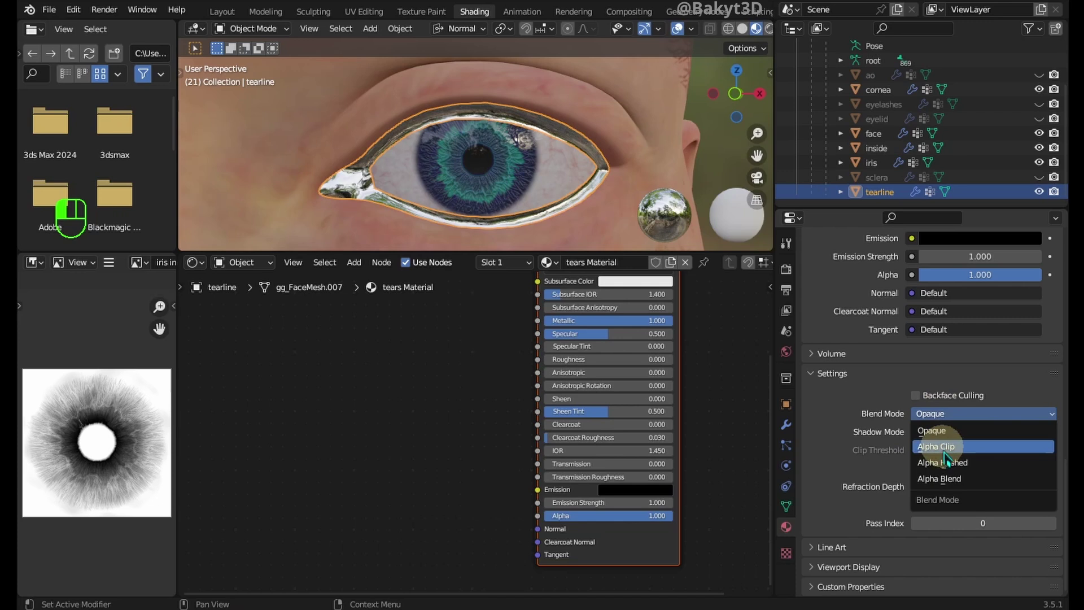
click(945, 469)
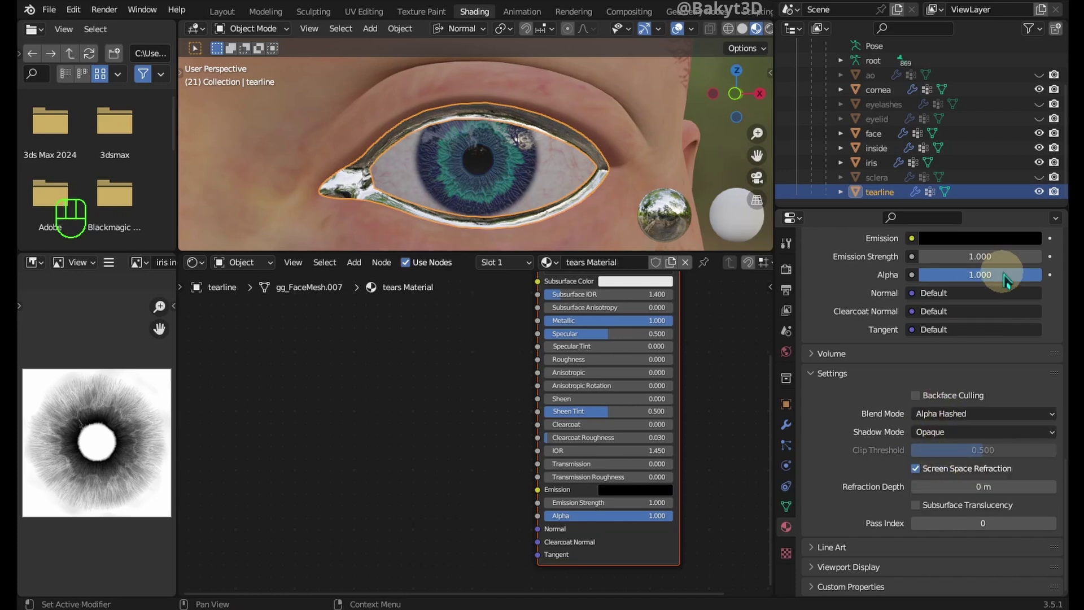
drag(992, 275, 903, 274)
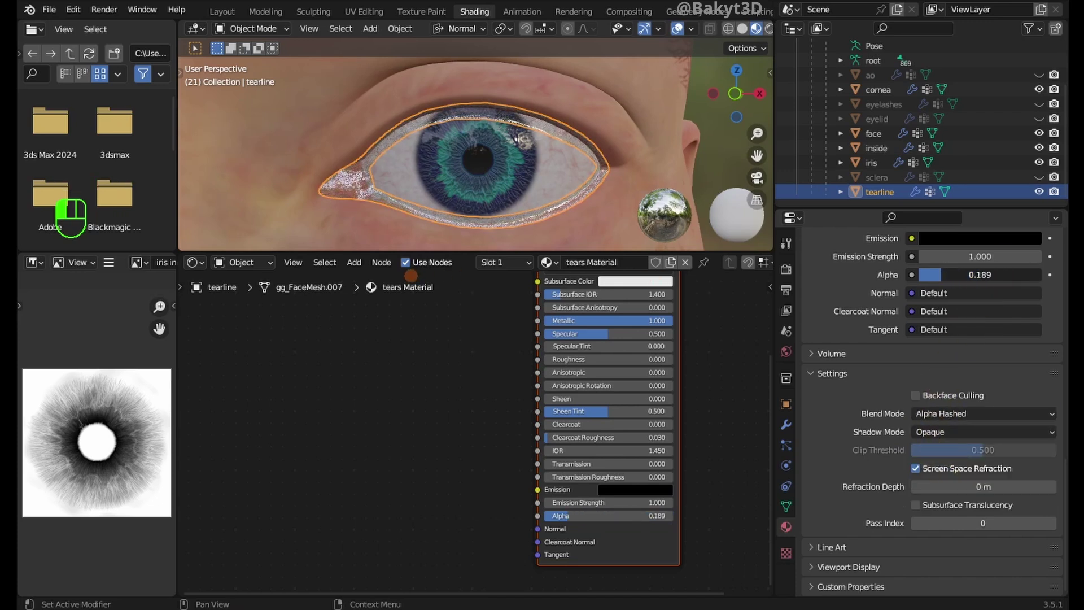
Step: Set the render Viewport samples to 128
click(786, 269)
scroll(992, 346, up, 4)
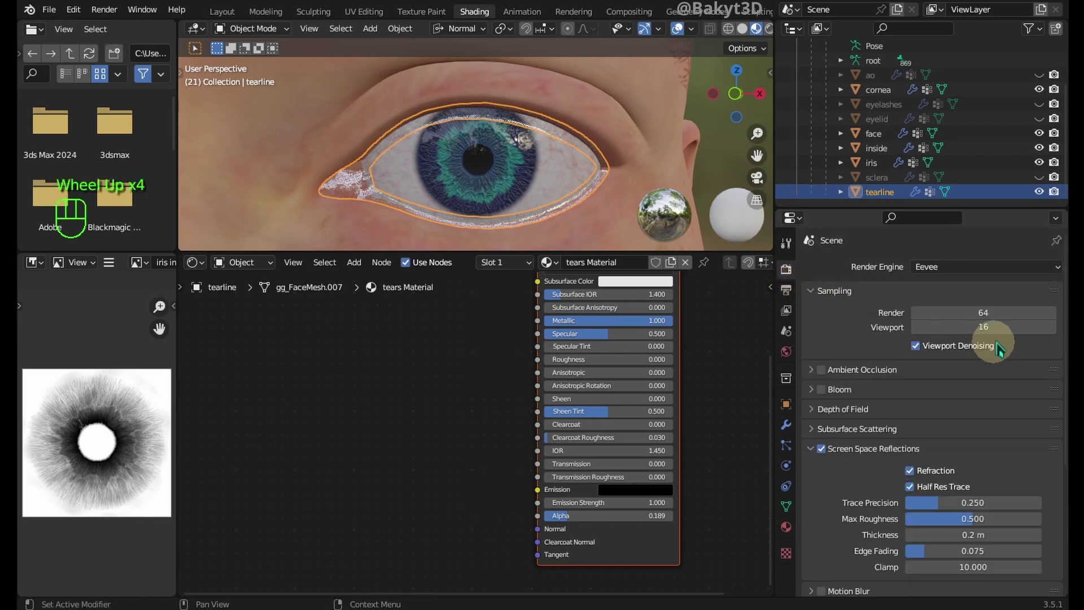
click(994, 327)
text(128)
key(Return)
click(884, 103)
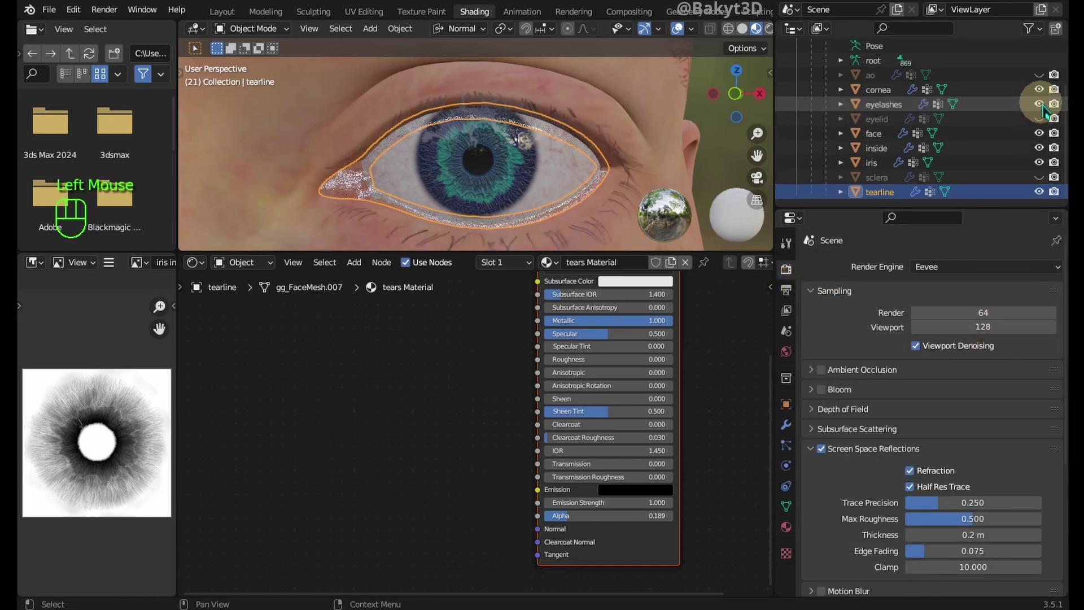
Step: Set the eyelash material's Blend Mode to Alpha Hashed
click(786, 527)
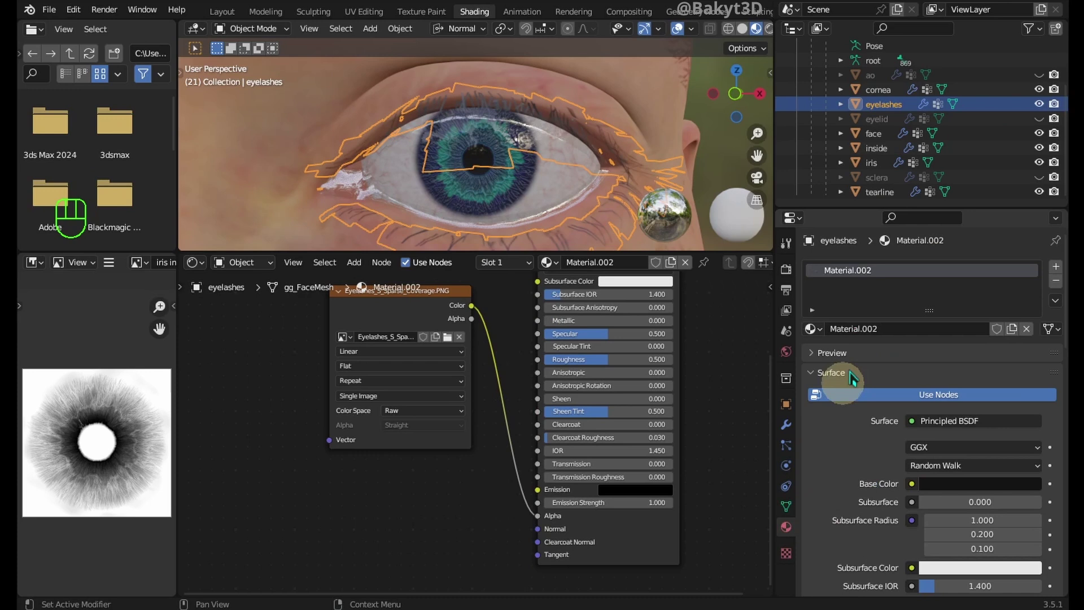
key(Return)
scroll(937, 449, down, 5)
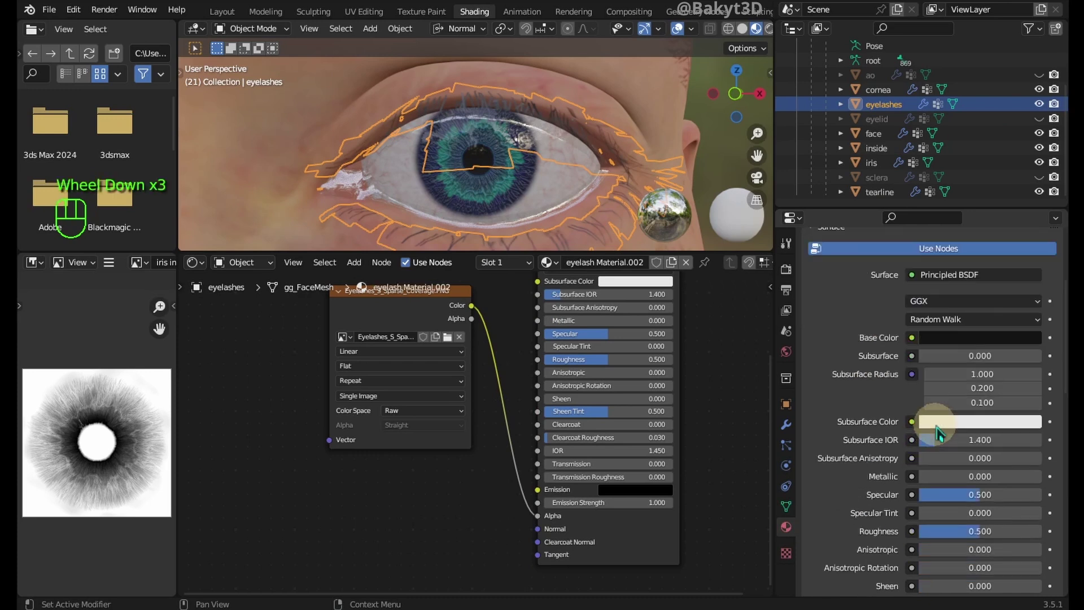
click(960, 452)
click(942, 500)
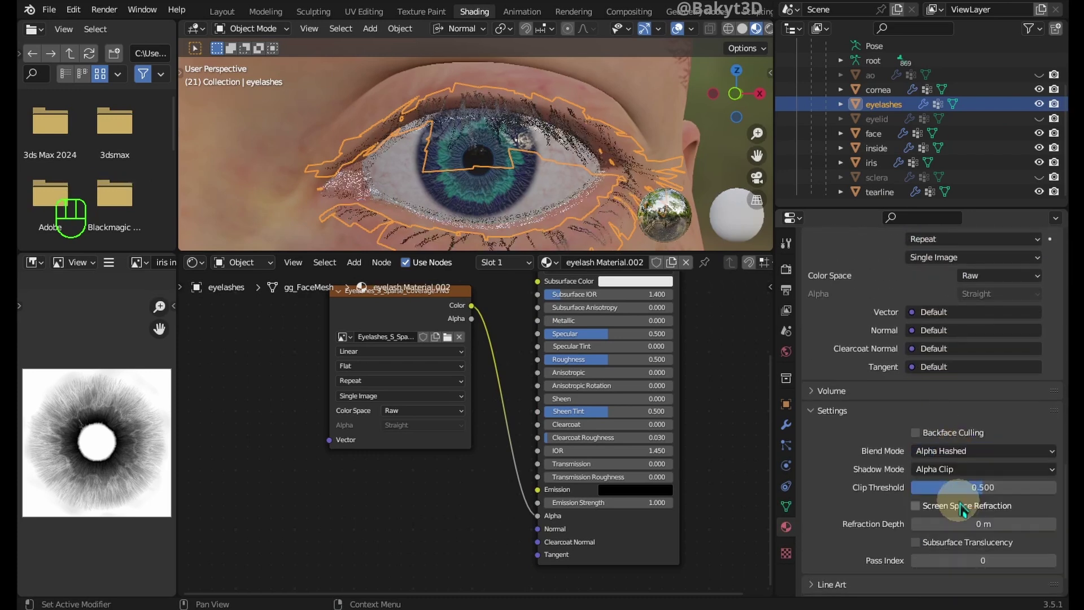
middle_drag(672, 146, 623, 133)
Step: Duplicate the eyelashes mesh in place with Shift+D
key(shift+d)
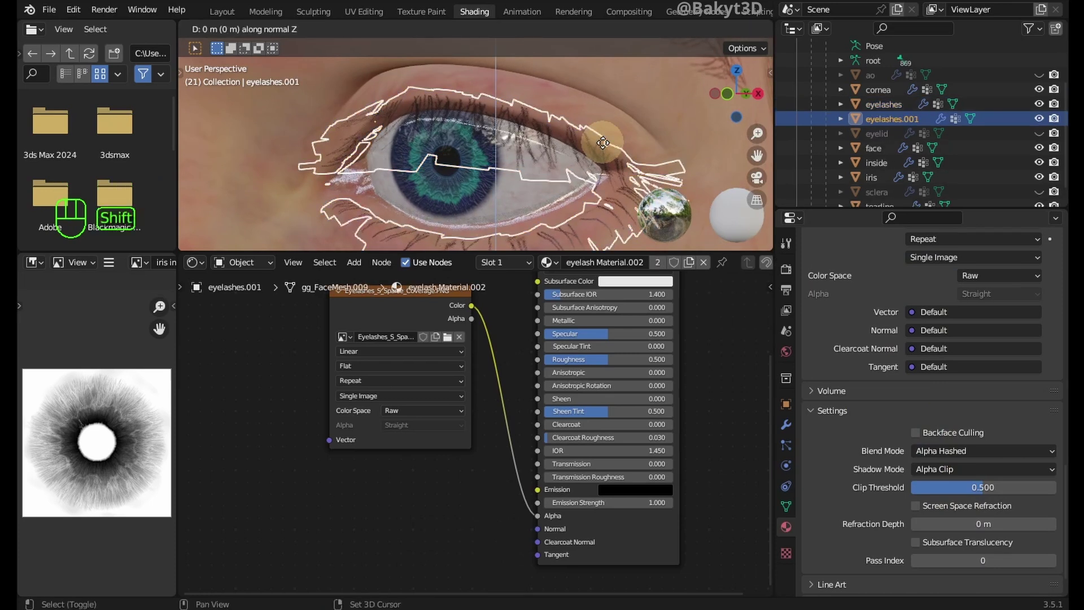
click(601, 143)
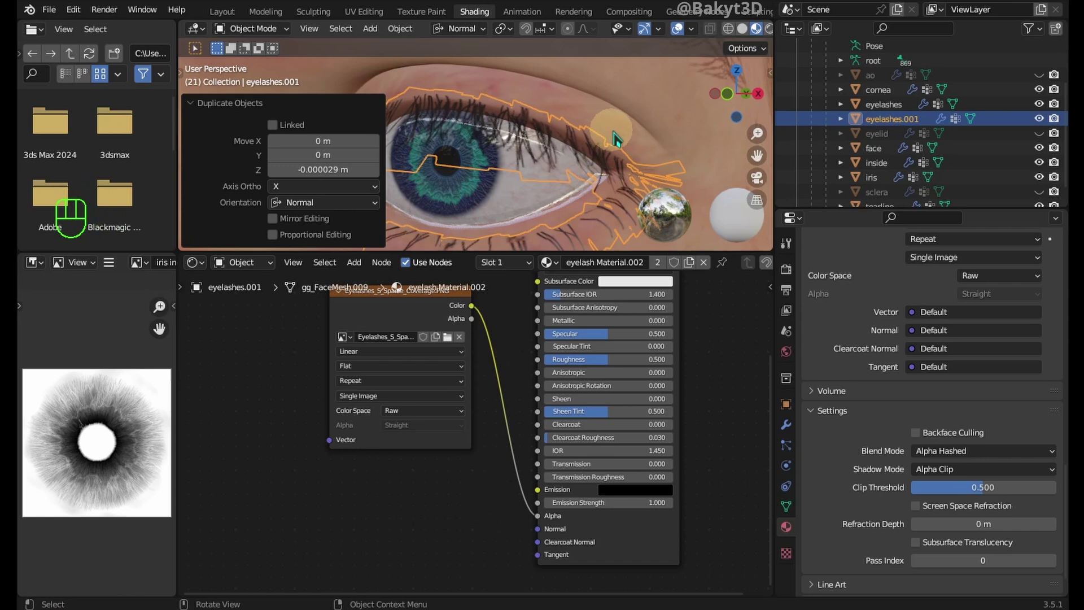
click(616, 135)
middle_drag(616, 134, 397, 160)
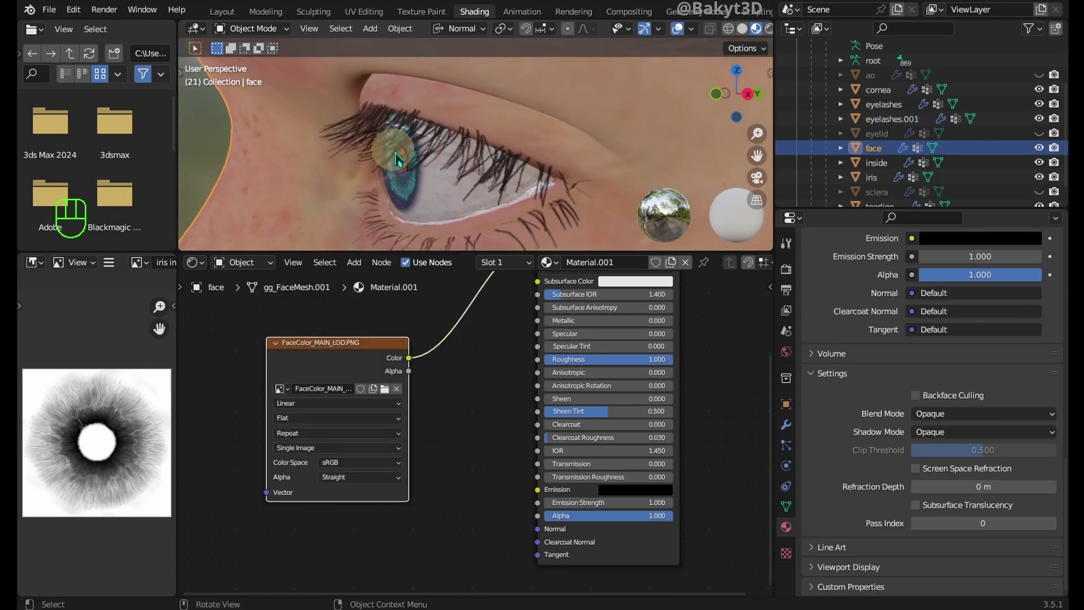
Step: Switch the iris material's Blend Mode to Opaque
click(869, 176)
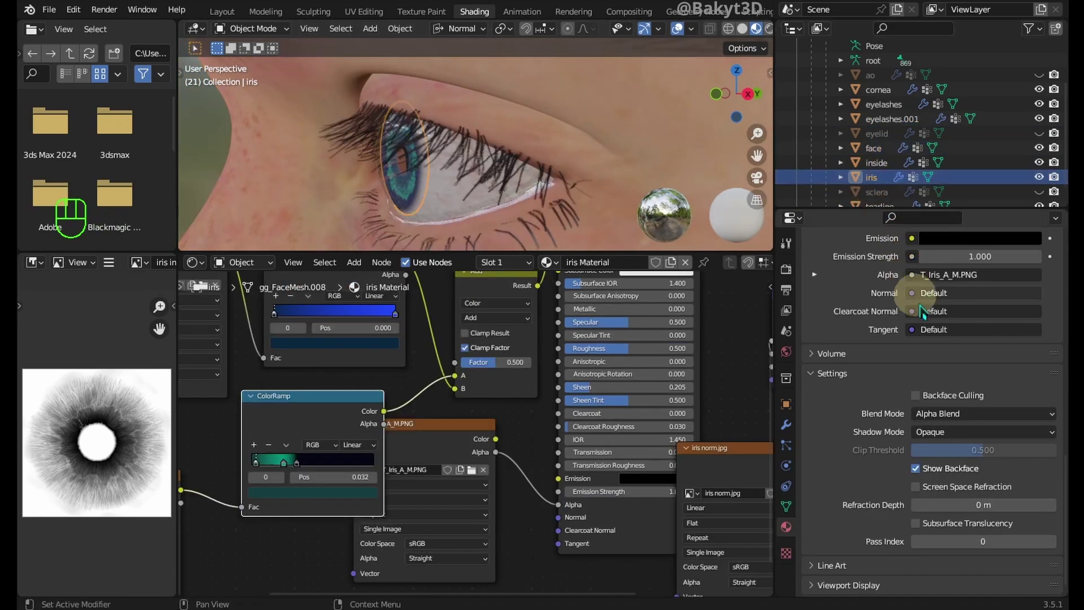
click(967, 418)
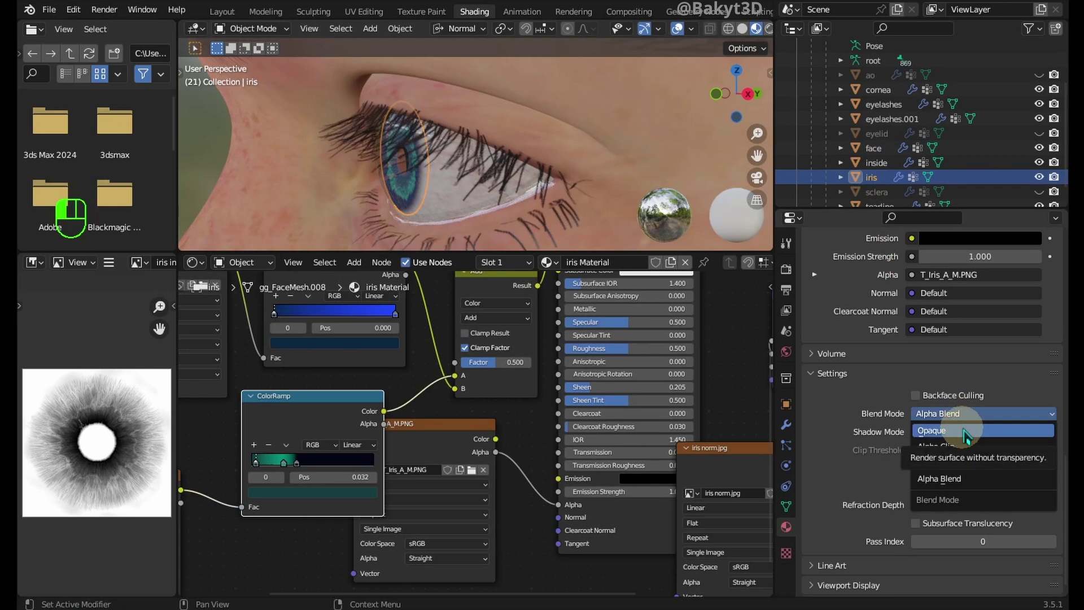
click(963, 435)
middle_drag(528, 167, 589, 164)
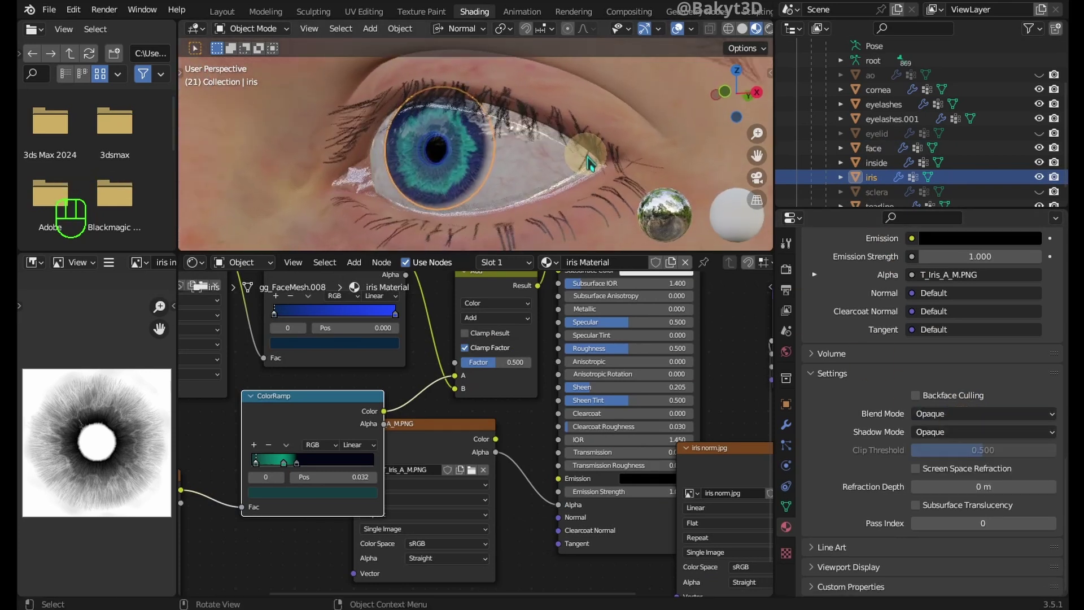
Step: Unhide the ao mesh in the outliner and select it
click(1039, 75)
click(955, 75)
click(811, 329)
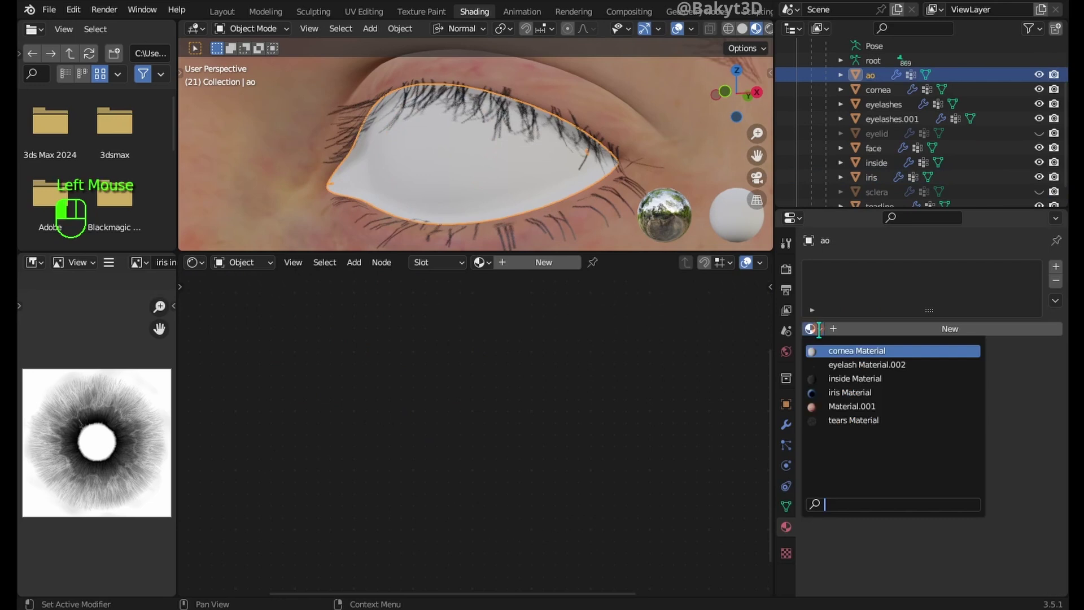
Step: Assign the tears Material to the ao mesh and drag its Alpha down to 0.101
click(839, 421)
scroll(932, 424, down, 3)
click(931, 458)
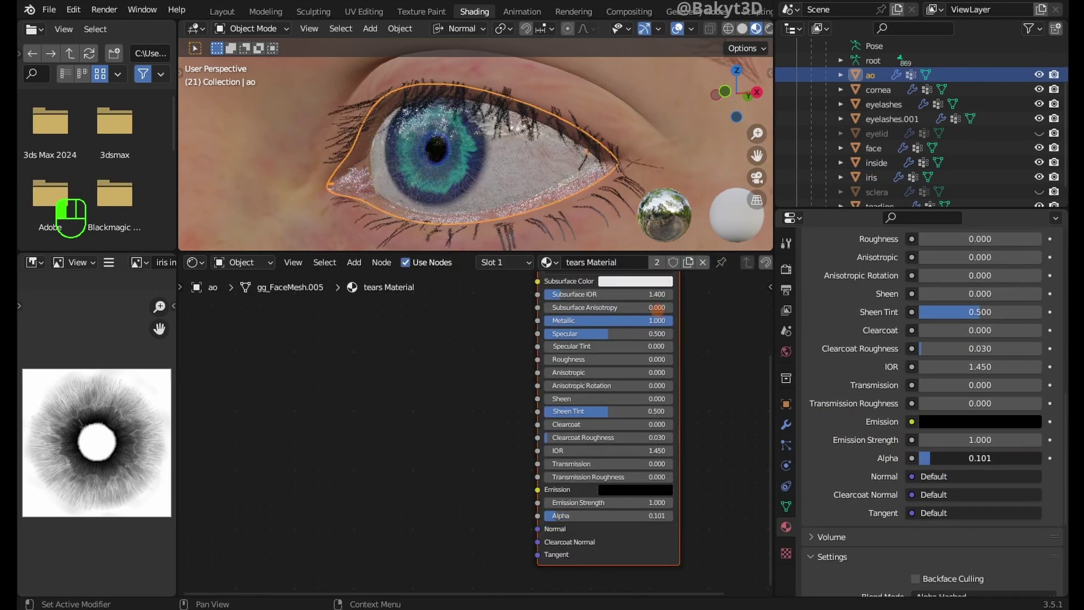
middle_drag(515, 138, 631, 130)
Step: Select the face mesh and begin renaming its material
click(684, 147)
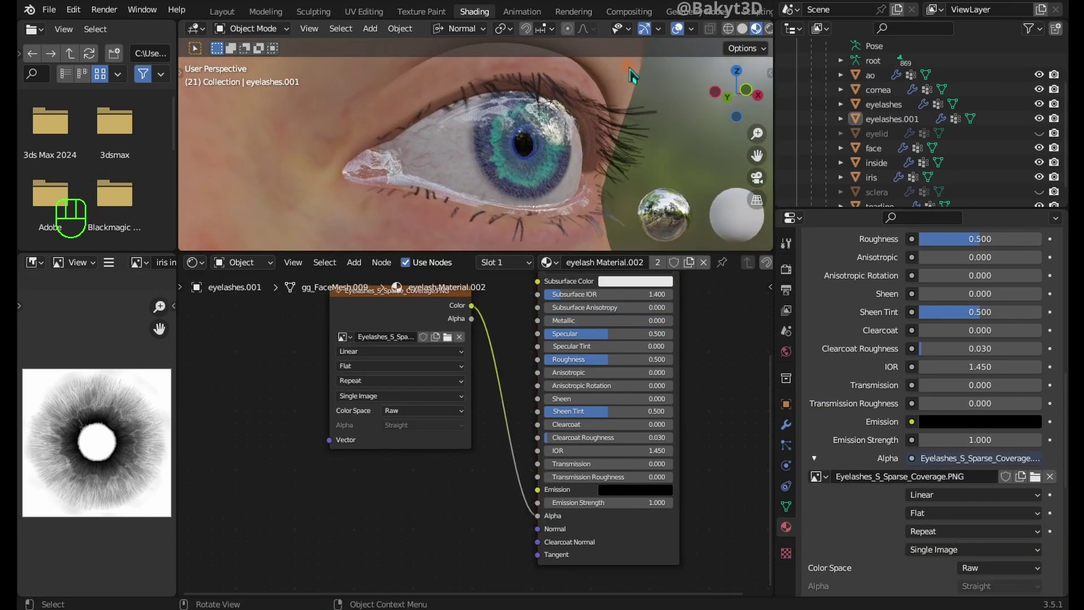
click(685, 146)
scroll(926, 373, up, 10)
click(831, 328)
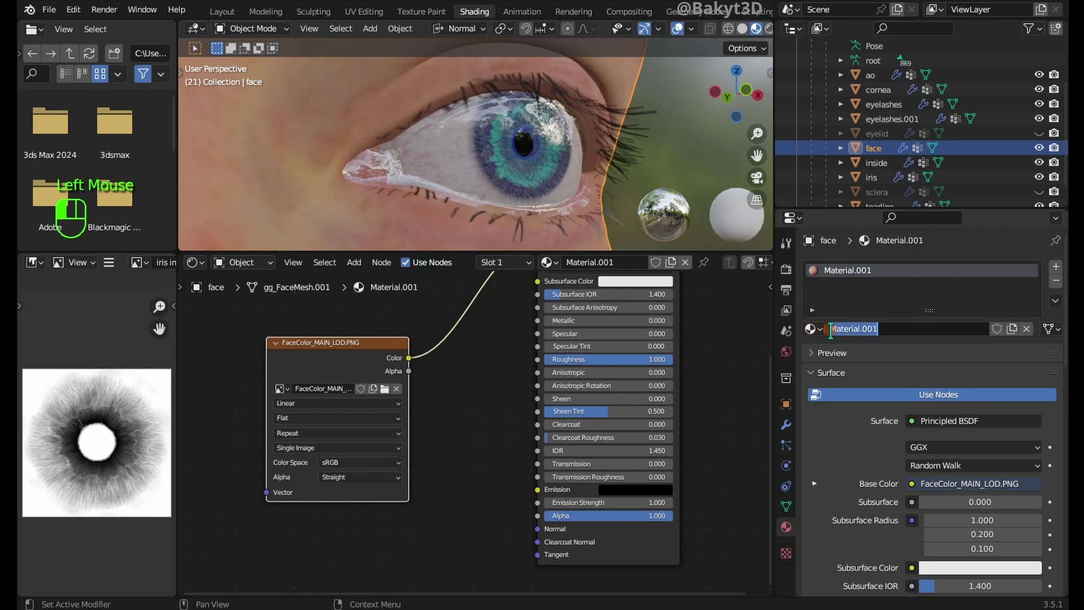